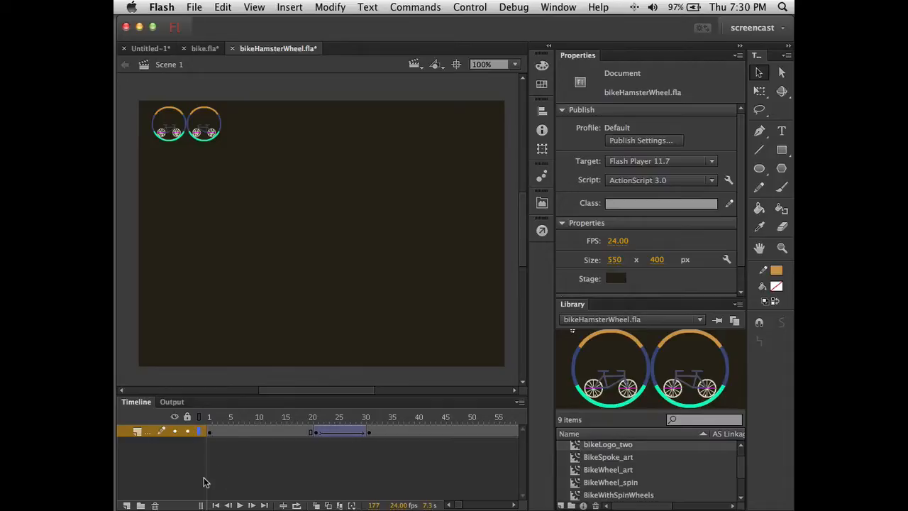
Step: Create a new ActionScript 3.0 document and set its stage background to the dark brown swatch
{"action": "key", "text": "super+n"}
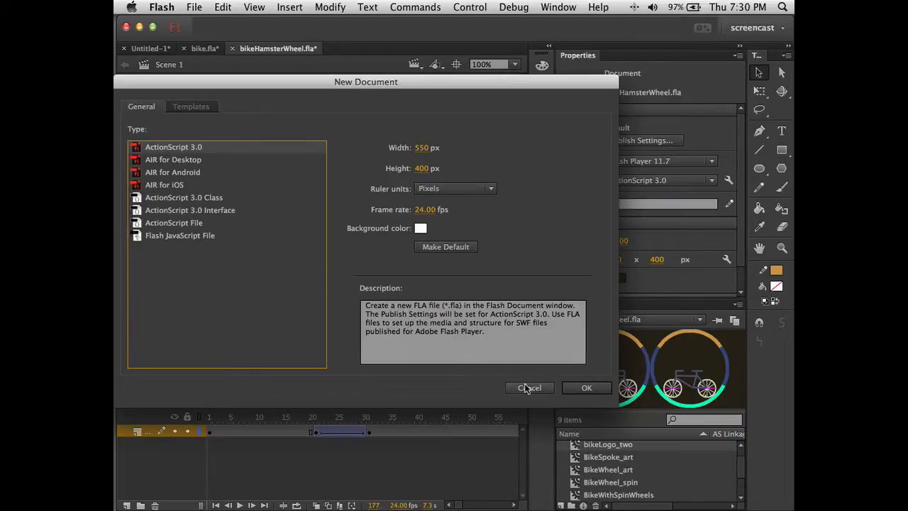
{"action": "left_click", "coordinate": [582, 388]}
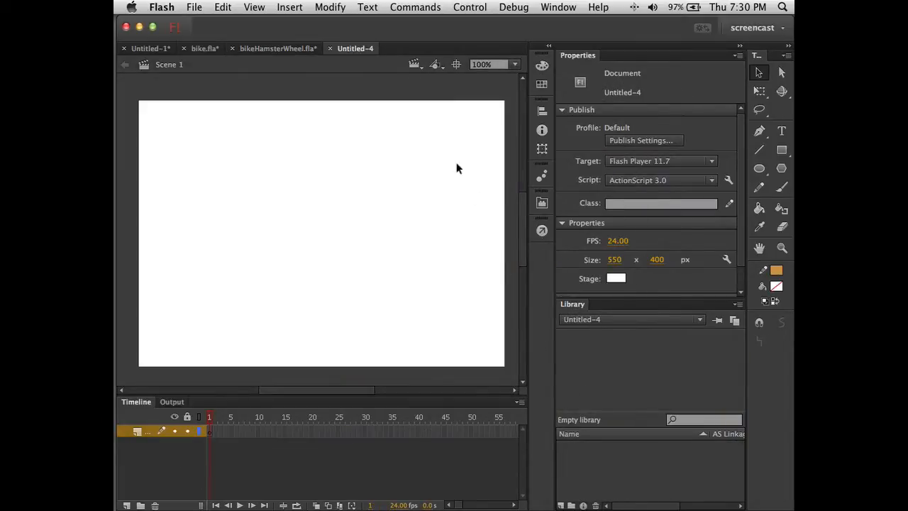
{"action": "left_click", "coordinate": [623, 280]}
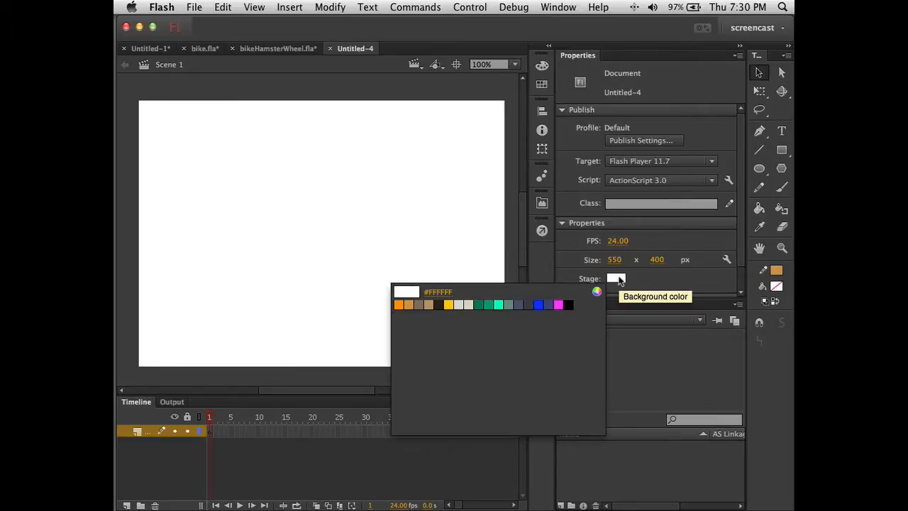
{"action": "left_click", "coordinate": [439, 304]}
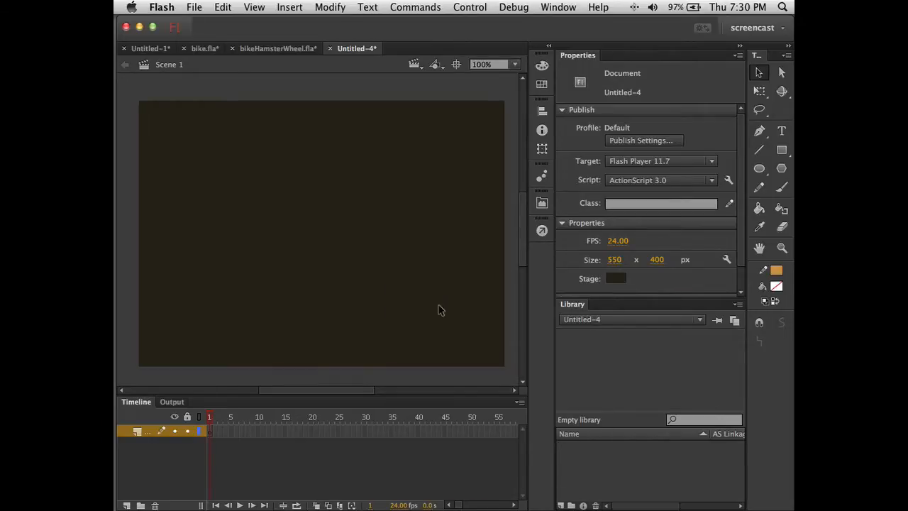
Step: Save the document as makeItRain.fla in the _demoCurrent folder
{"action": "key", "text": "super+s"}
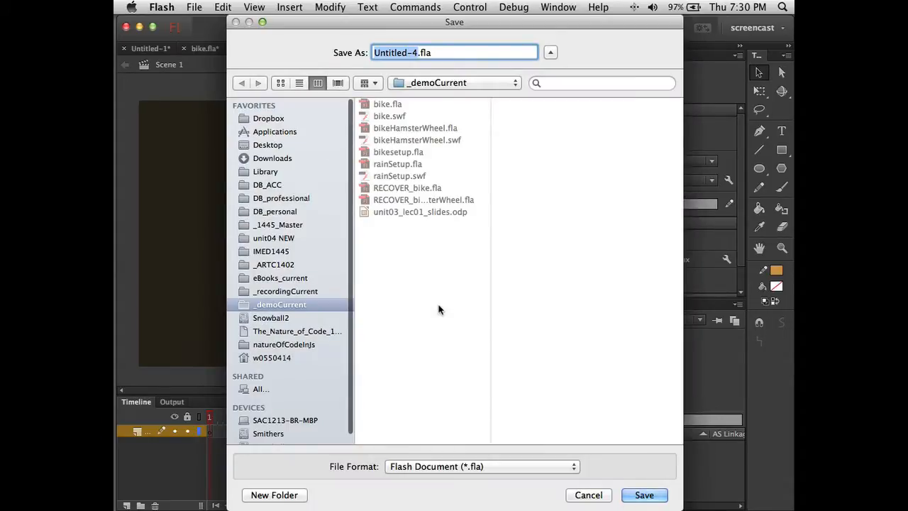
{"action": "type", "text": "makeItRa"}
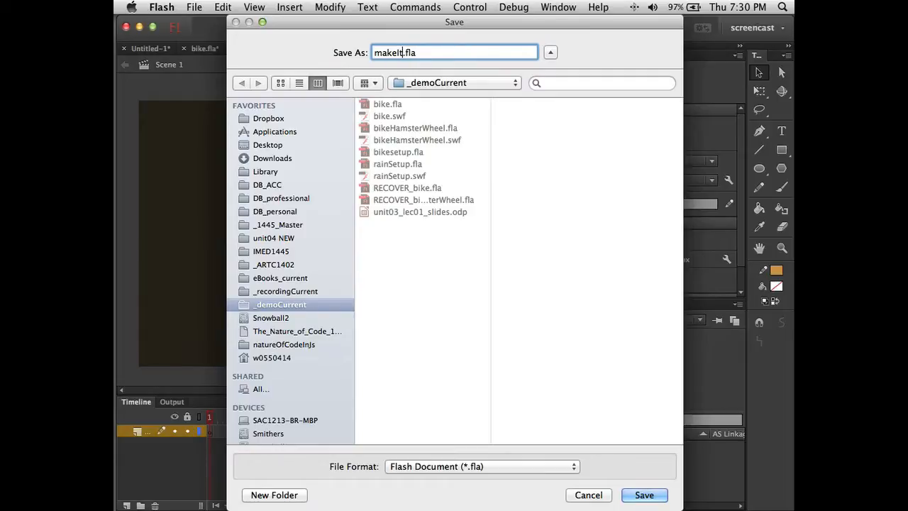
{"action": "type", "text": "in"}
{"action": "left_click", "coordinate": [642, 496]}
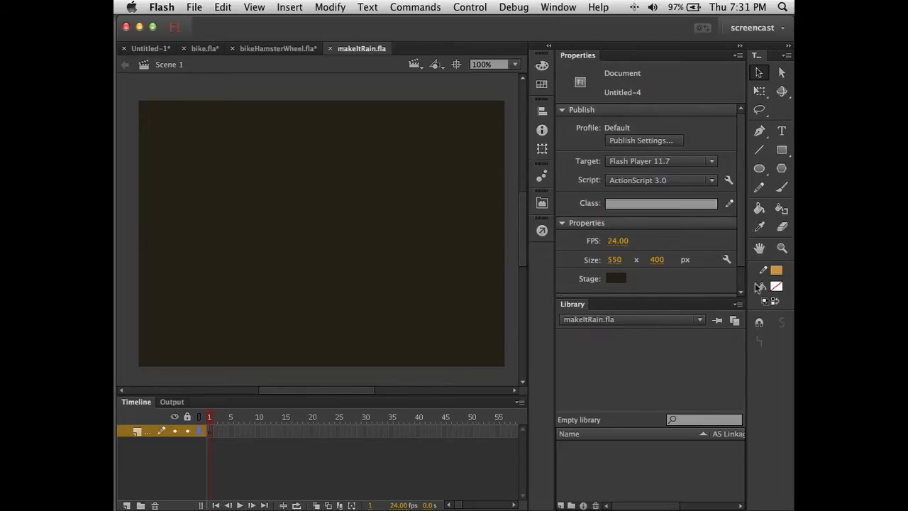
Step: Set the fill color to the light grey swatch and the stroke color to none
{"action": "left_click", "coordinate": [776, 286]}
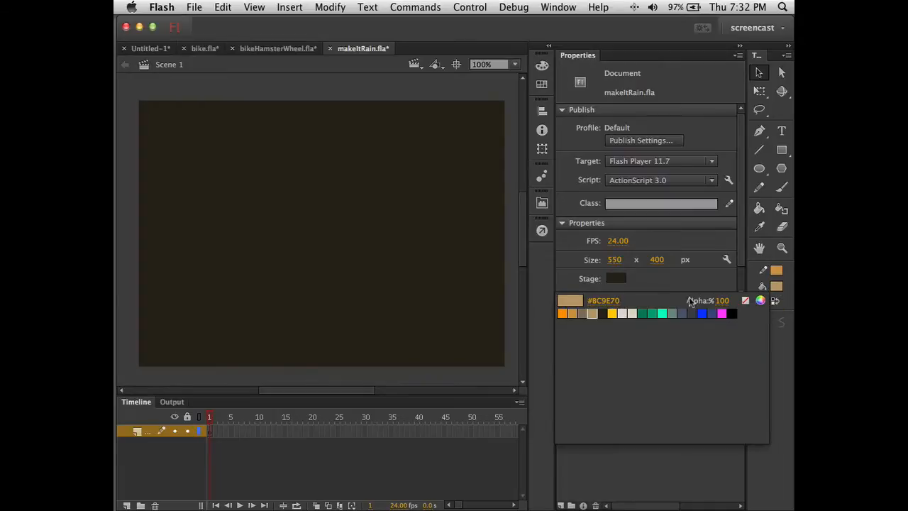
{"action": "left_click", "coordinate": [631, 313]}
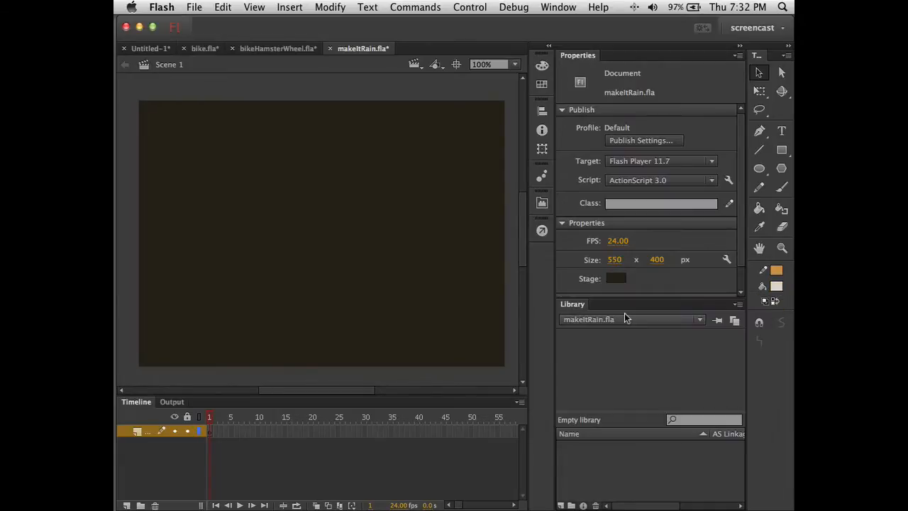
{"action": "left_click", "coordinate": [776, 270]}
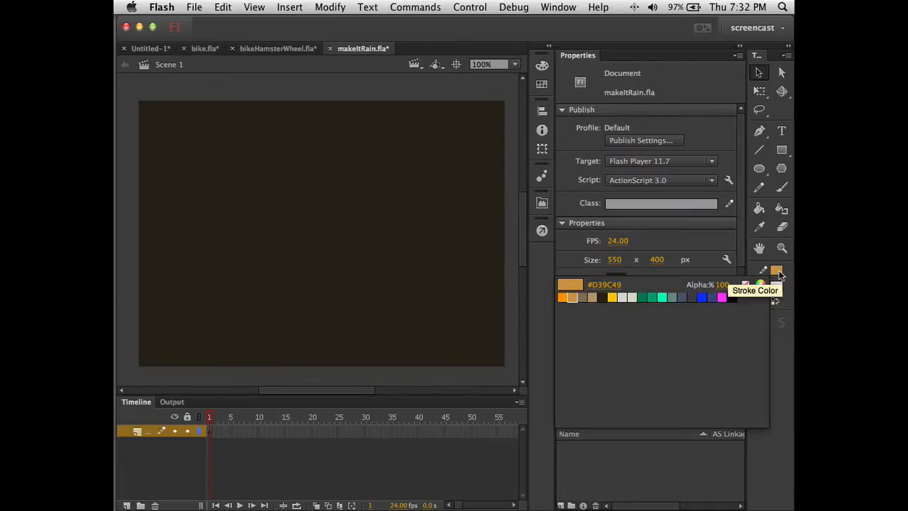
{"action": "left_click", "coordinate": [745, 285]}
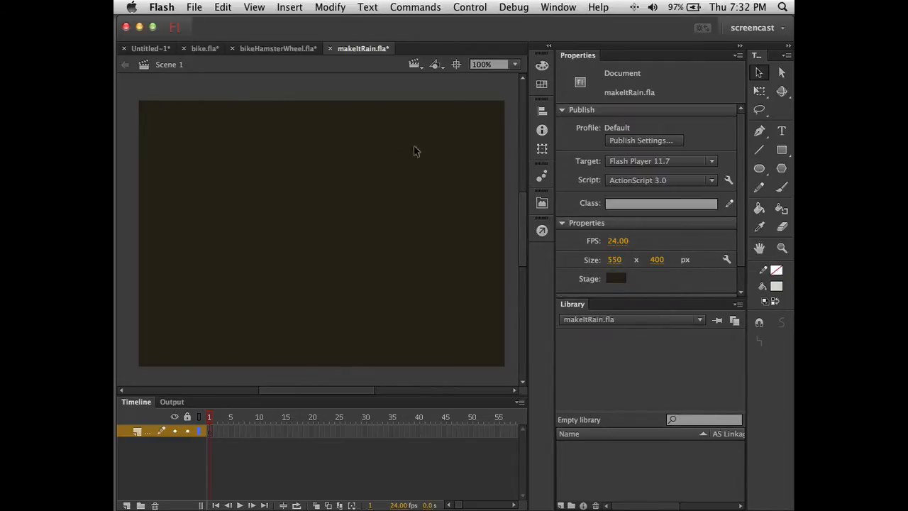
Step: Draw a narrow upright oval about 6 by 12 px across the stage's upper edge, left of its middle
{"action": "left_click", "coordinate": [760, 168]}
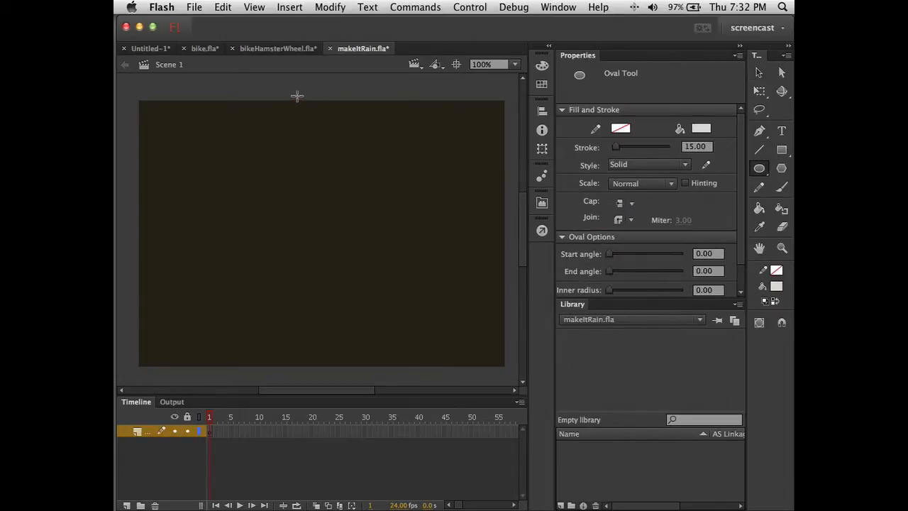
{"action": "left_click_drag", "start_coordinate": [298, 96], "coordinate": [300, 104]}
{"action": "left_click", "coordinate": [759, 72]}
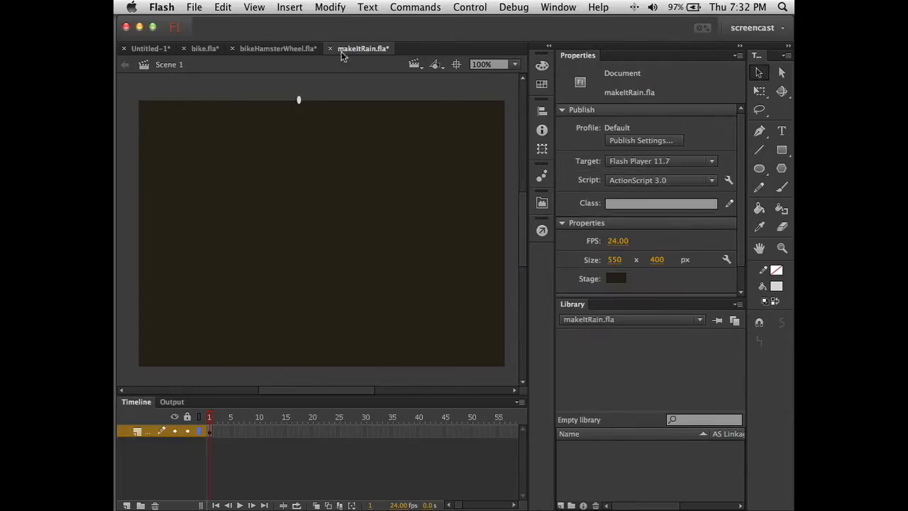
Step: Convert the small oval into a movie clip symbol named drop_art
{"action": "left_click", "coordinate": [299, 101]}
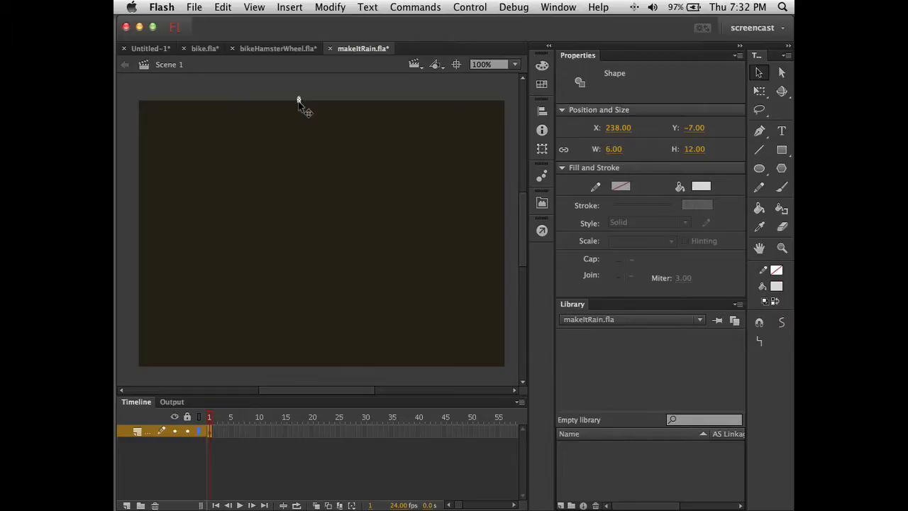
{"action": "right_click", "coordinate": [298, 101]}
{"action": "mouse_move", "coordinate": [362, 367]}
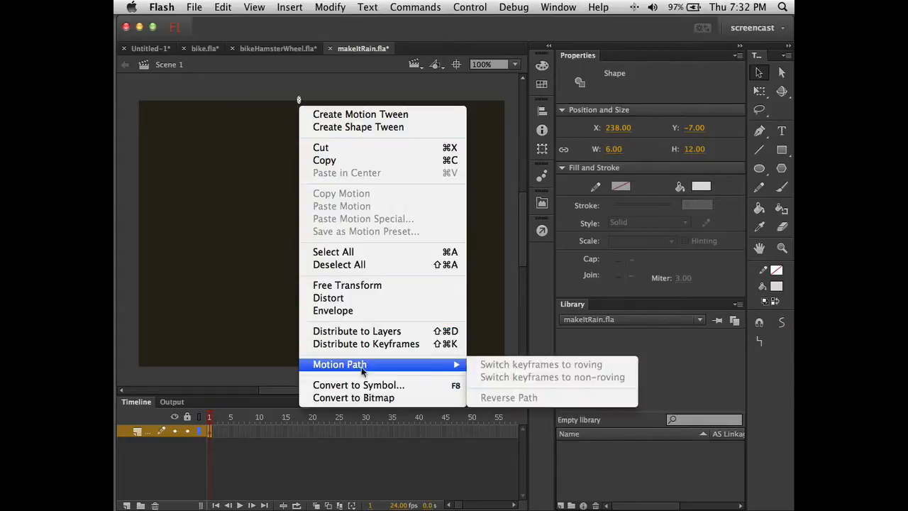
{"action": "left_click", "coordinate": [361, 384]}
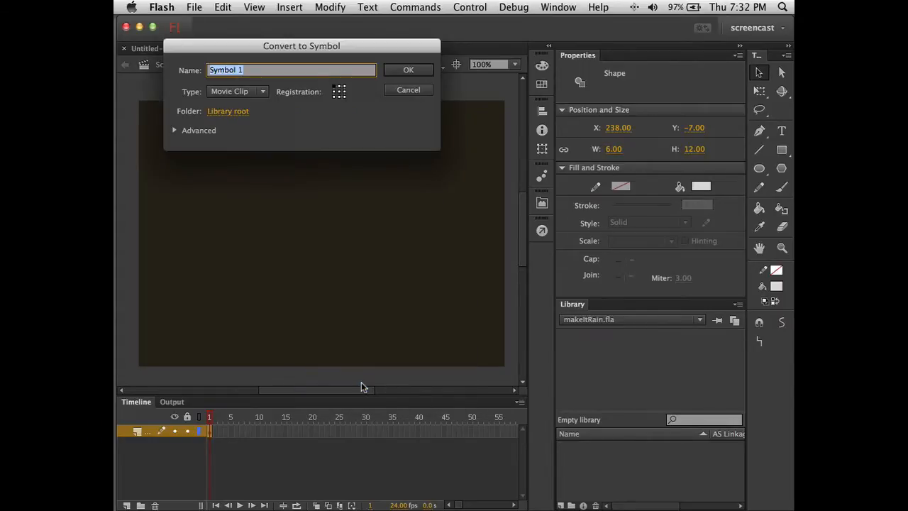
{"action": "type", "text": "drop_art"}
{"action": "key", "text": "Return"}
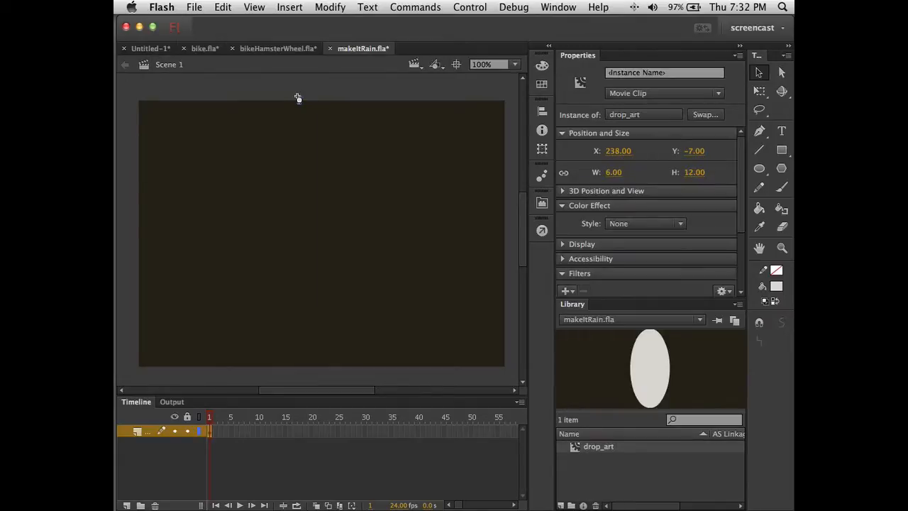
Step: Move the drop off the stage, just above its upper edge, to about X 203, Y -26
{"action": "left_click", "coordinate": [404, 243]}
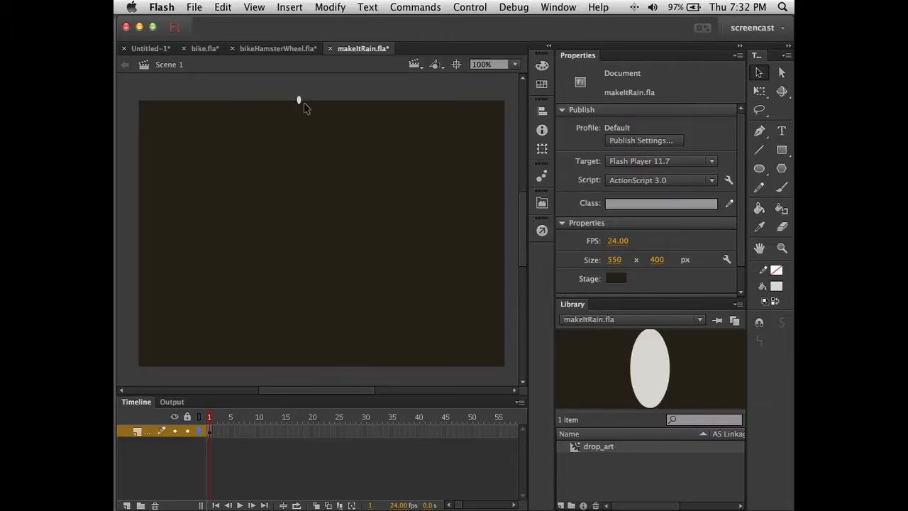
{"action": "left_click", "coordinate": [299, 99]}
{"action": "left_click_drag", "start_coordinate": [298, 97], "coordinate": [275, 84]}
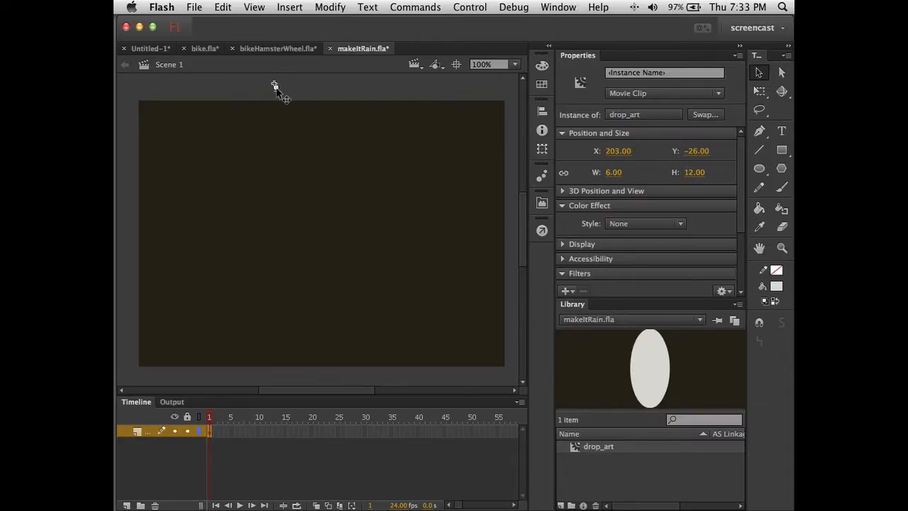
{"action": "right_click", "coordinate": [275, 86]}
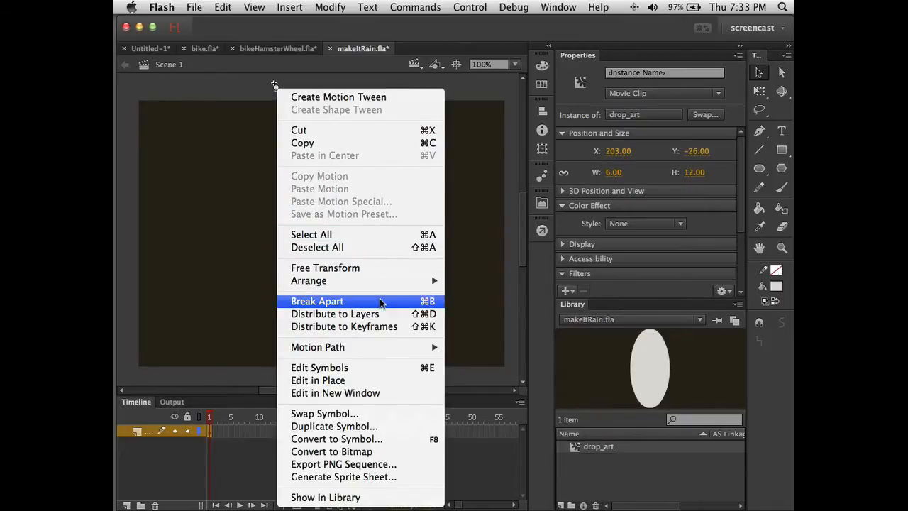
{"action": "mouse_move", "coordinate": [375, 349]}
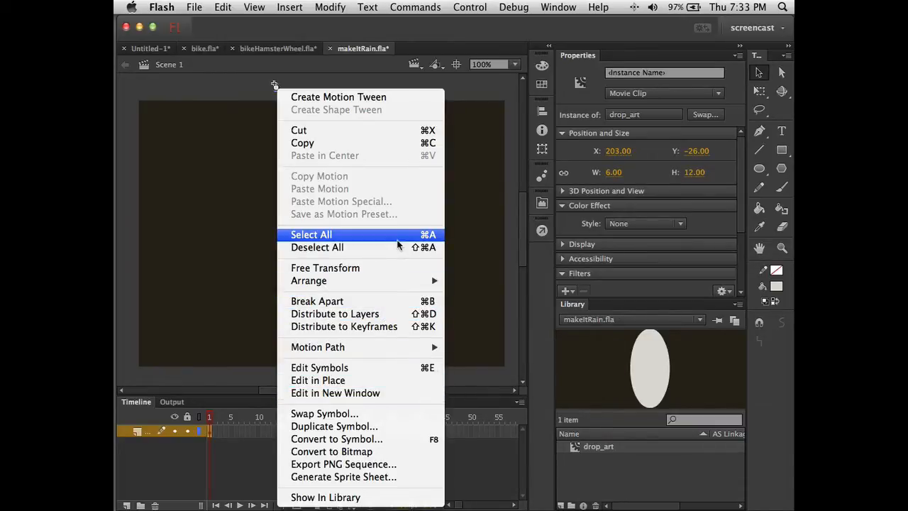
{"action": "left_click", "coordinate": [261, 207]}
{"action": "left_click", "coordinate": [308, 118]}
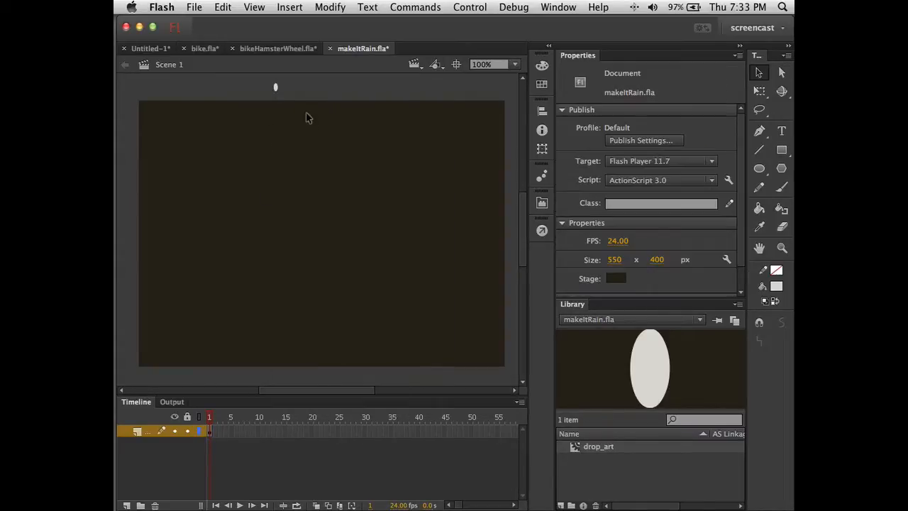
Step: Nest the drop_art instance in a new movie clip symbol named drop_fall
{"action": "left_click", "coordinate": [277, 89]}
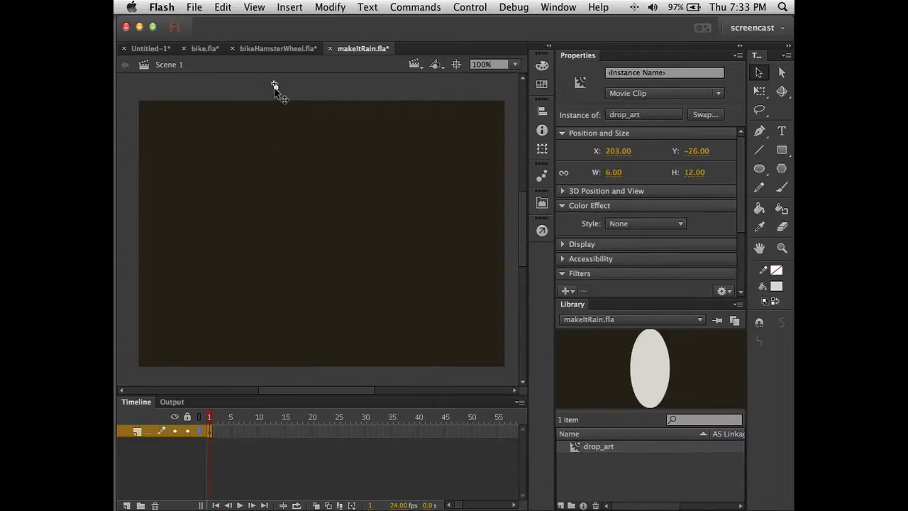
{"action": "right_click", "coordinate": [274, 85]}
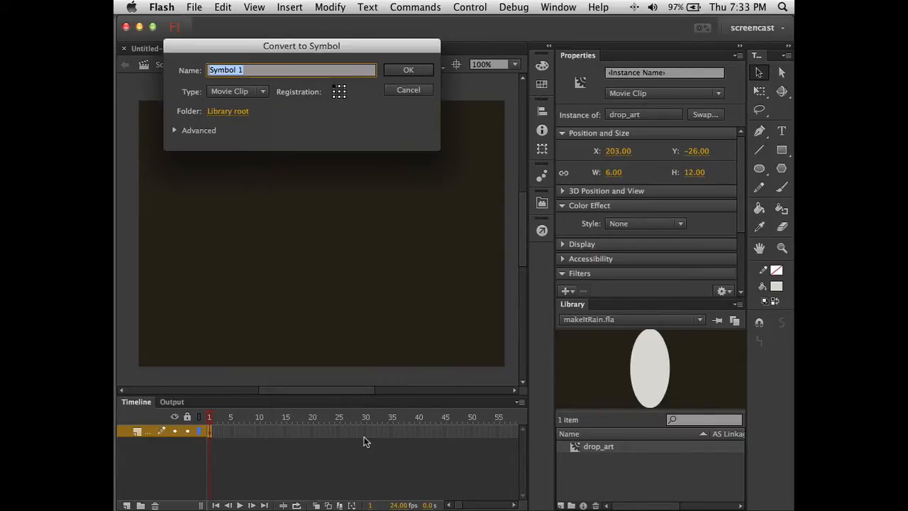
{"action": "type", "text": "drop_fall"}
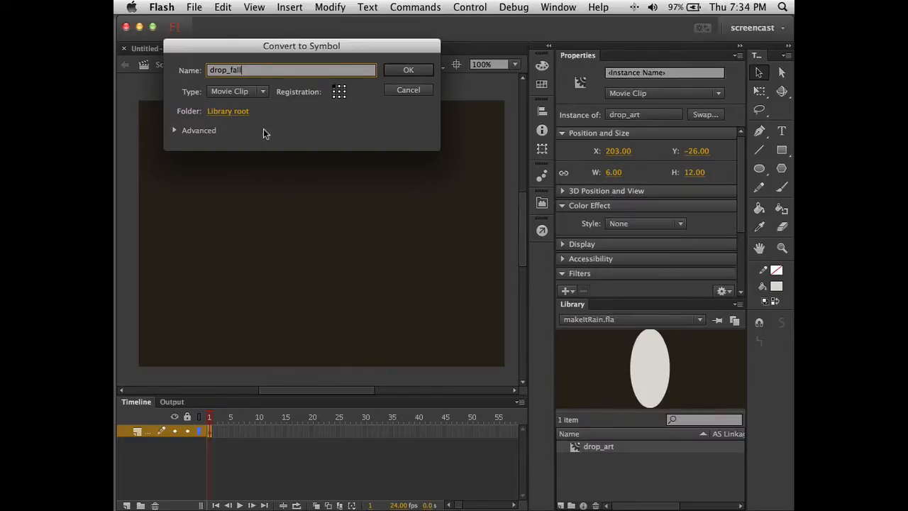
{"action": "left_click", "coordinate": [402, 71]}
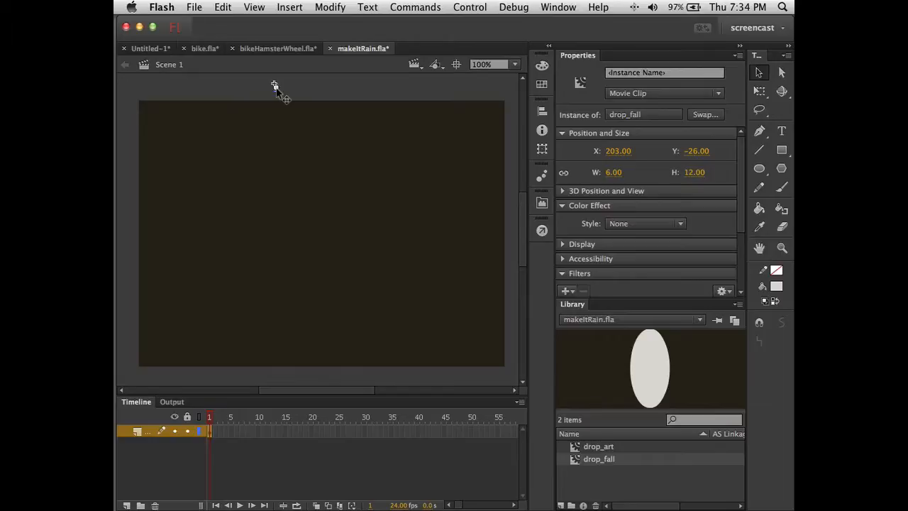
Step: Inside drop_fall, insert a keyframe at frame 12 and move the drop straight down below the stage, to about Y 431
{"action": "double_click", "coordinate": [275, 85]}
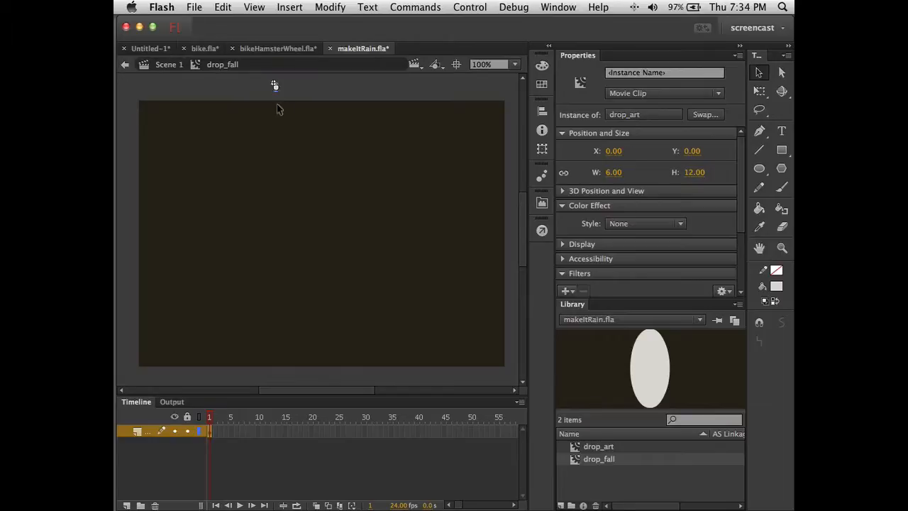
{"action": "left_click", "coordinate": [289, 108]}
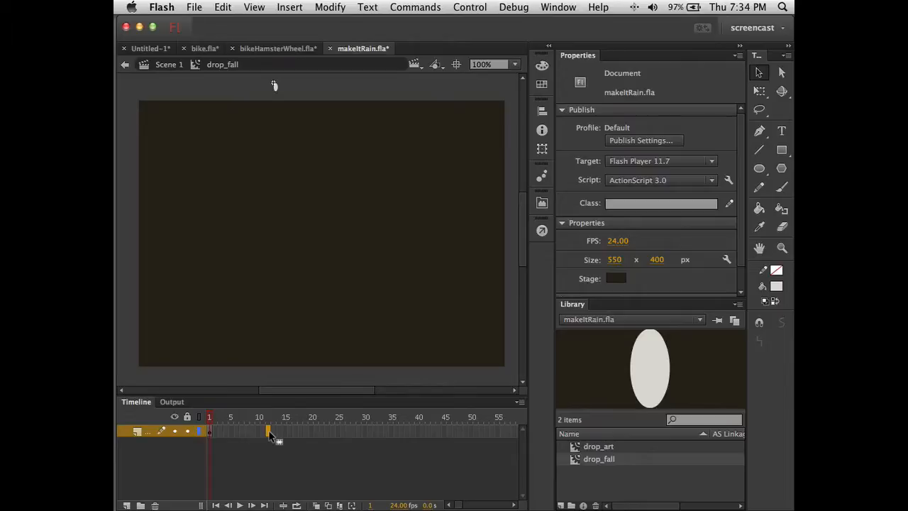
{"action": "right_click", "coordinate": [269, 434]}
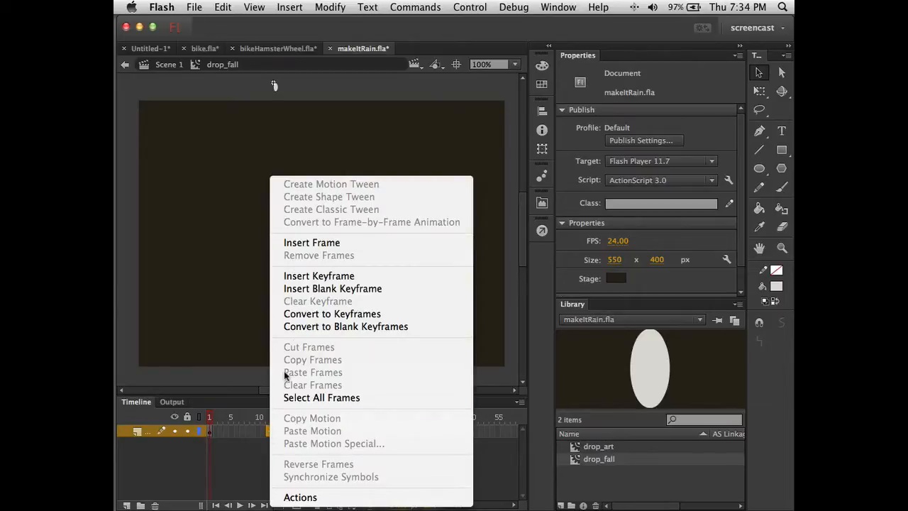
{"action": "left_click", "coordinate": [302, 278]}
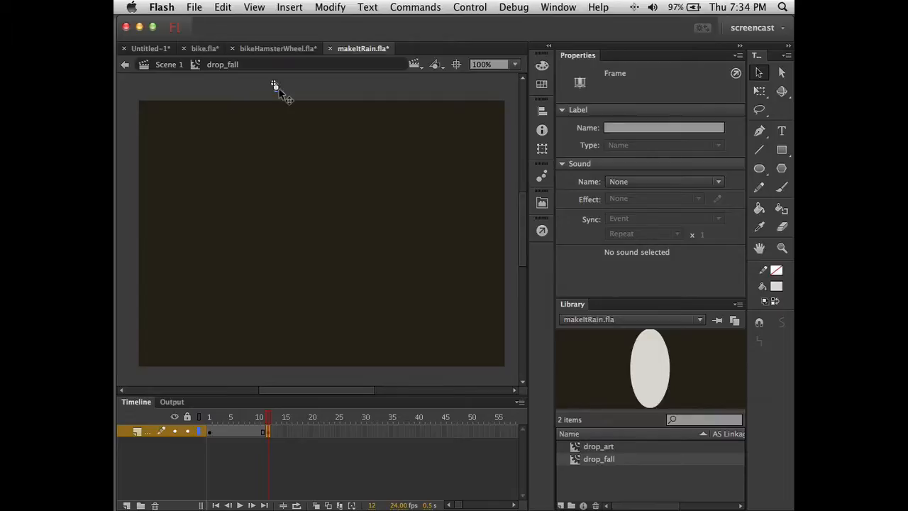
{"action": "left_click_drag", "start_coordinate": [273, 84], "coordinate": [273, 374]}
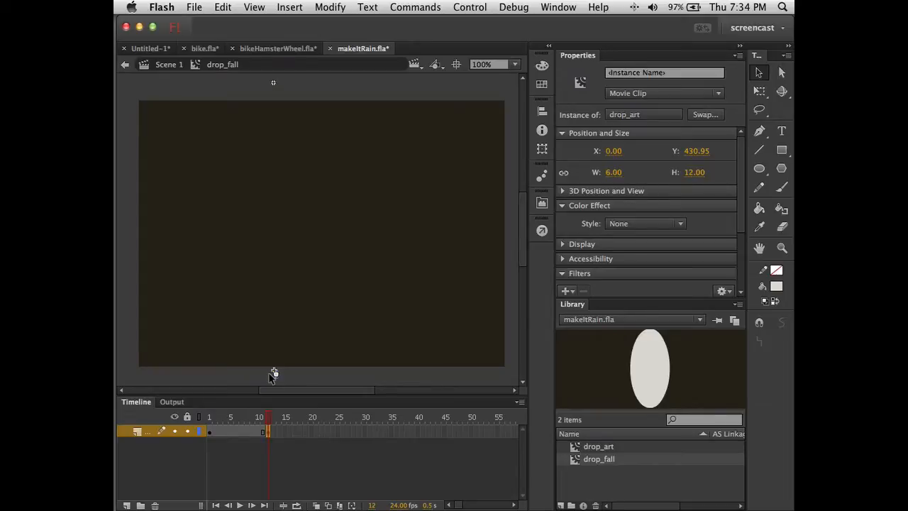
Step: Try a motion tween on the frames between the drop's two keyframes, and undo it
{"action": "left_click", "coordinate": [220, 431]}
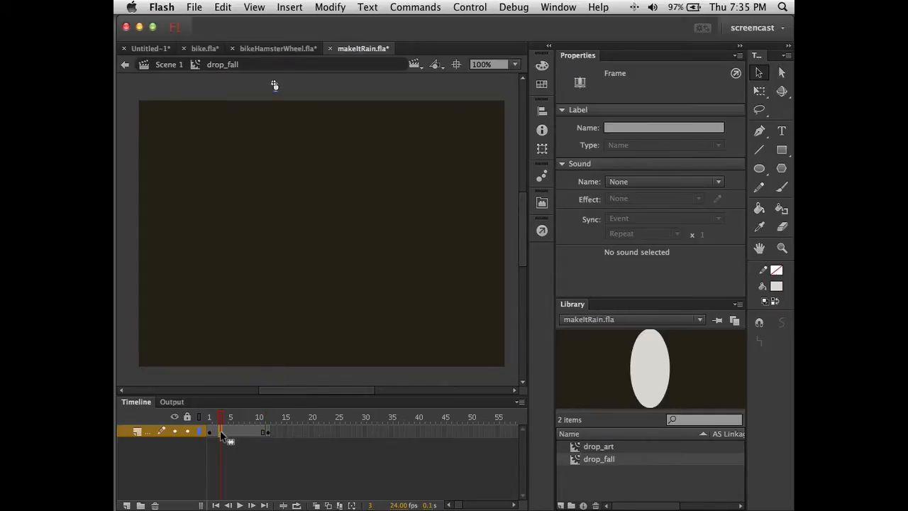
{"action": "right_click", "coordinate": [220, 430]}
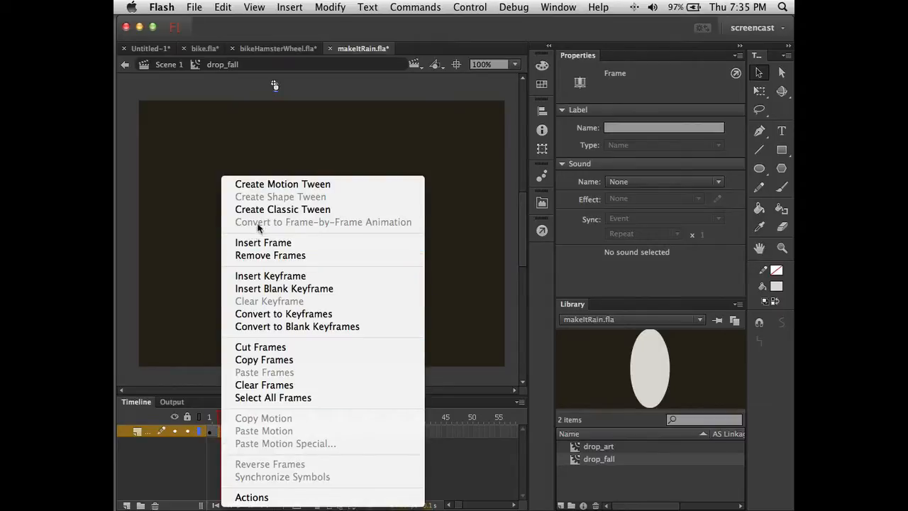
{"action": "left_click", "coordinate": [282, 186]}
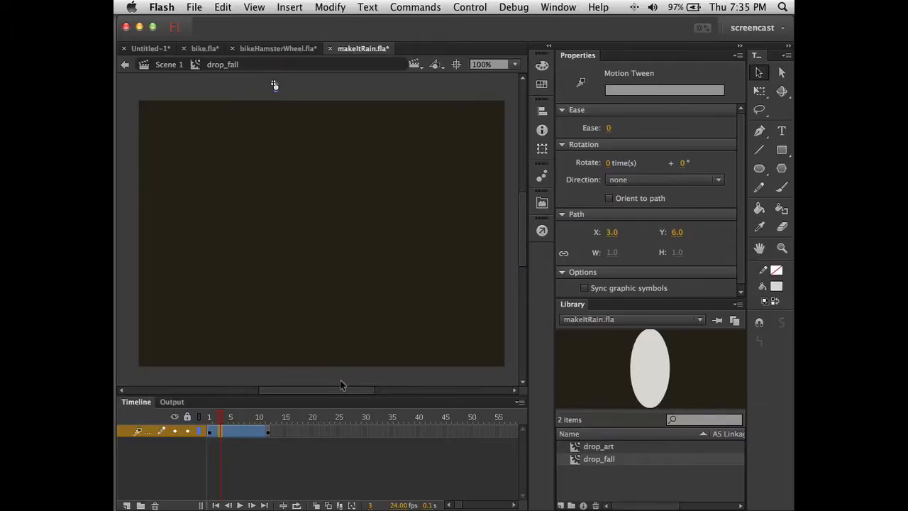
{"action": "key", "text": "super+z"}
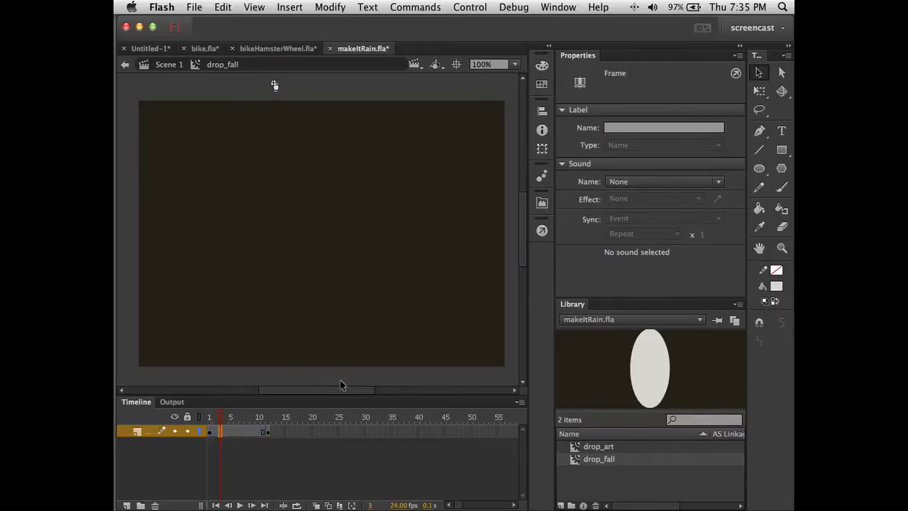
Step: Create a classic tween between the drop's two keyframes in drop_fall and scrub back to frame 1
{"action": "right_click", "coordinate": [222, 431]}
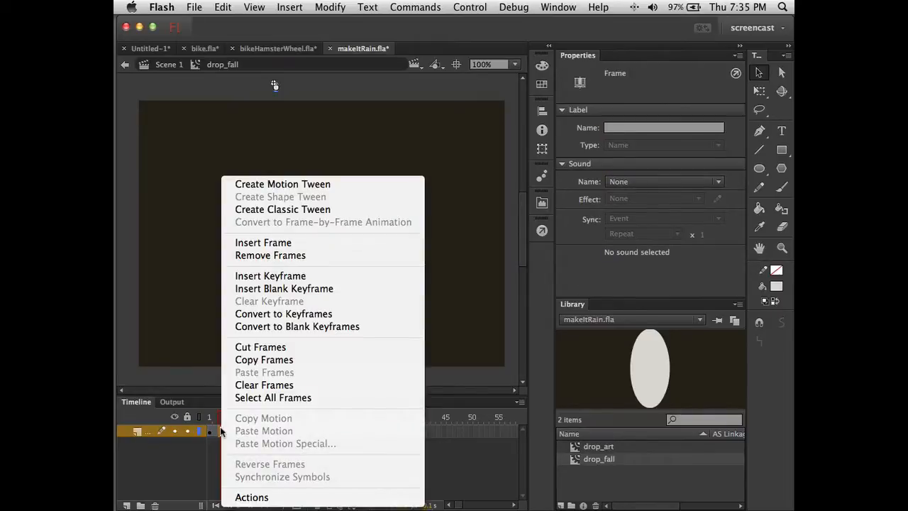
{"action": "left_click", "coordinate": [275, 212]}
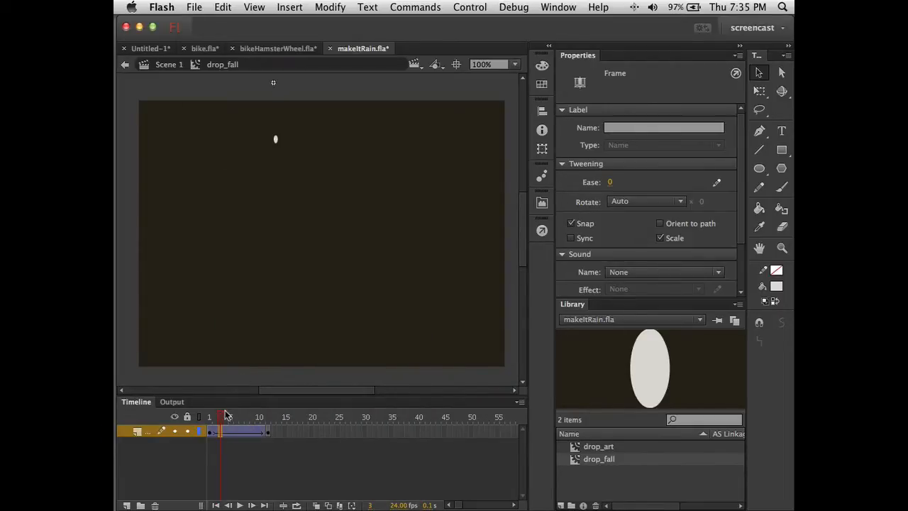
{"action": "left_click_drag", "start_coordinate": [222, 423], "coordinate": [179, 428]}
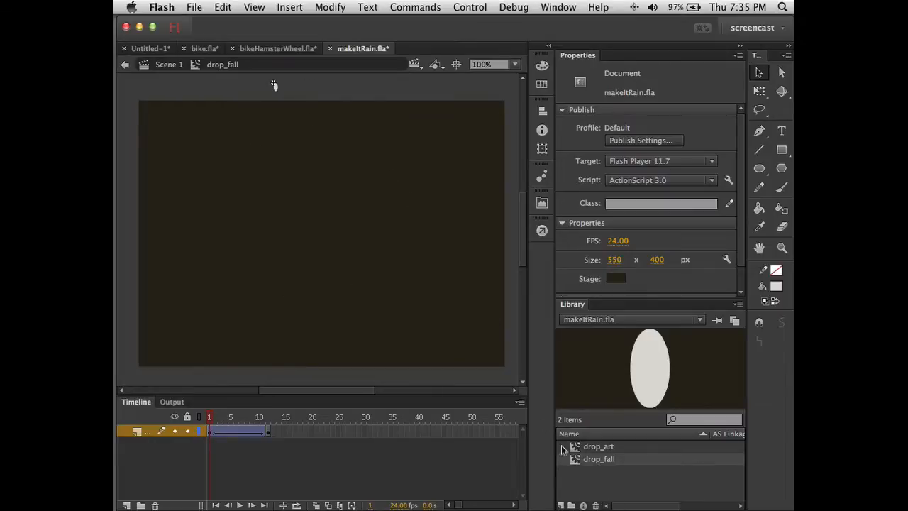
Step: Open the drop_fall symbol from the library, scrub to frame 6 to preview the fall, and return to Scene 1
{"action": "left_click_drag", "start_coordinate": [576, 459], "coordinate": [322, 236]}
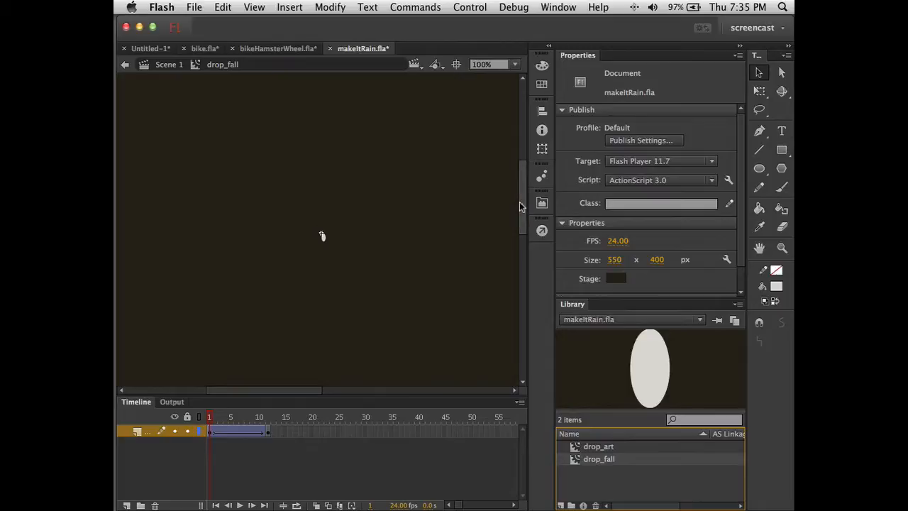
{"action": "left_click_drag", "start_coordinate": [520, 206], "coordinate": [516, 220]}
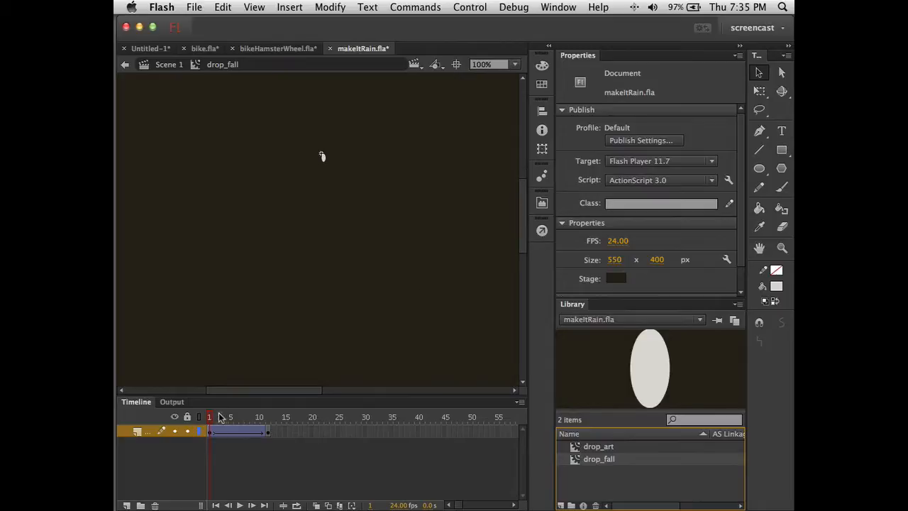
{"action": "mouse_move", "coordinate": [210, 419]}
{"action": "left_mouse_down"}
{"action": "mouse_move", "coordinate": [253, 422]}
{"action": "mouse_move", "coordinate": [180, 424]}
{"action": "mouse_move", "coordinate": [226, 423]}
{"action": "left_mouse_up"}
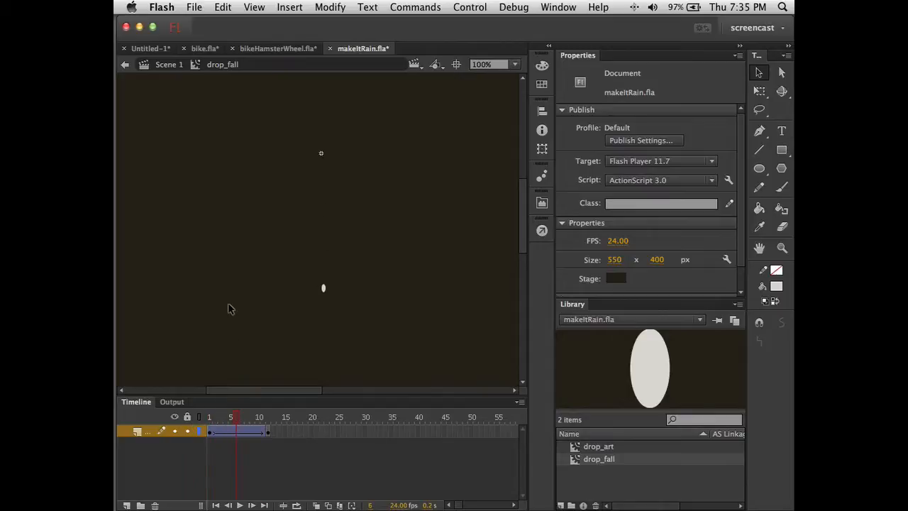
{"action": "scroll", "coordinate": [228, 308], "scroll_direction": "down", "scroll_amount": 5}
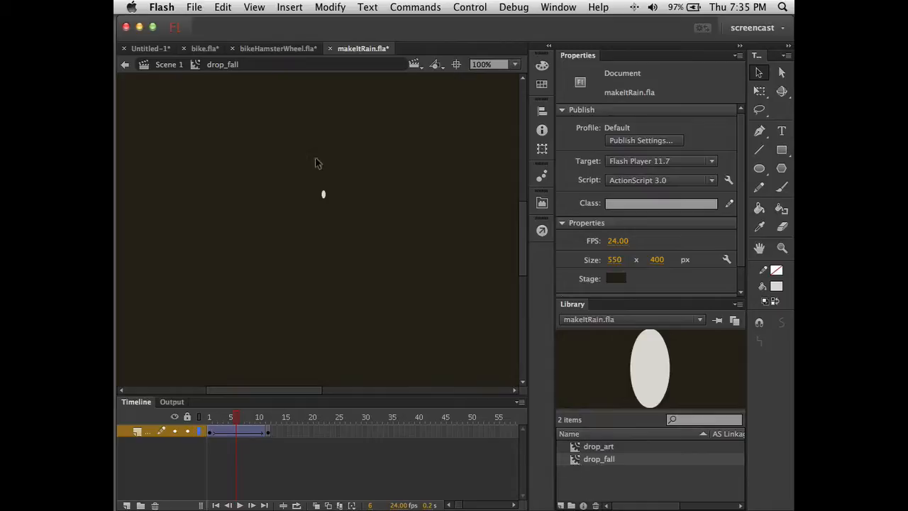
{"action": "left_click", "coordinate": [171, 65]}
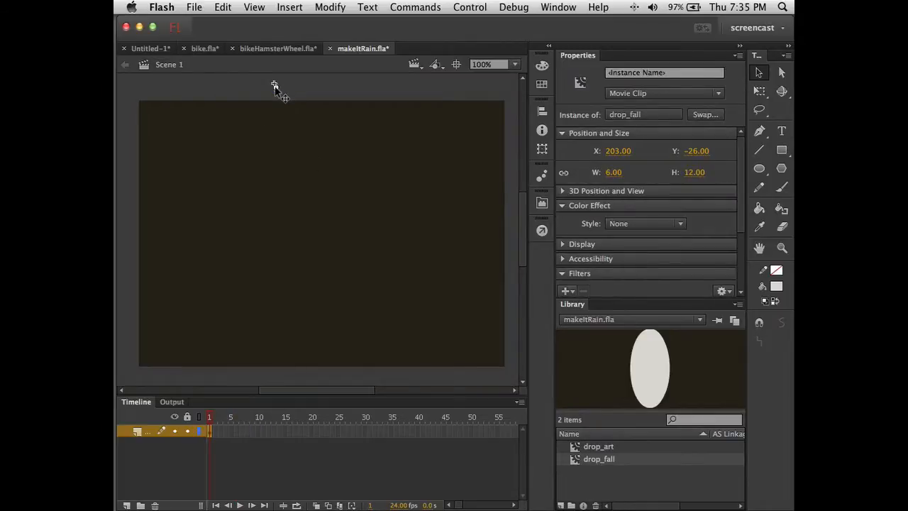
Step: Edit the drop_fall instance in place on the stage, examine its fall up to frame 12, and test the movie
{"action": "double_click", "coordinate": [275, 89]}
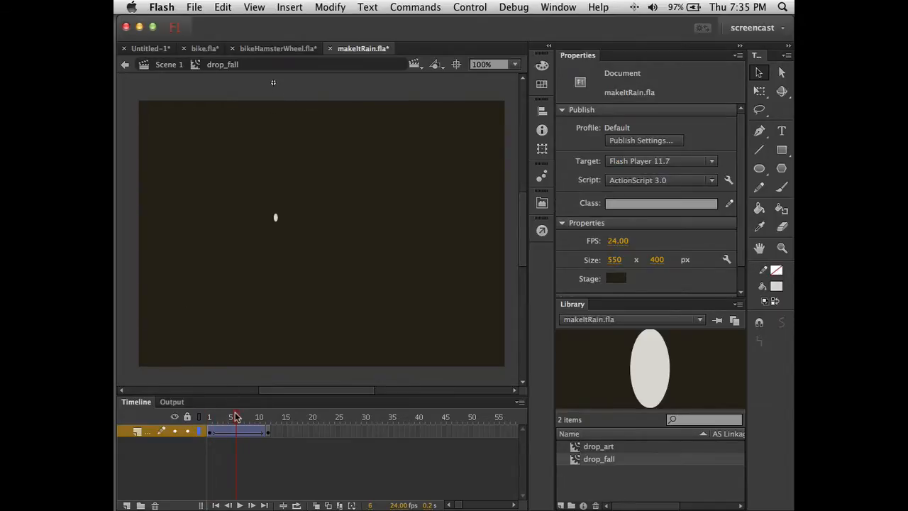
{"action": "left_click_drag", "start_coordinate": [236, 418], "coordinate": [277, 416]}
{"action": "left_click_drag", "start_coordinate": [525, 208], "coordinate": [520, 253]}
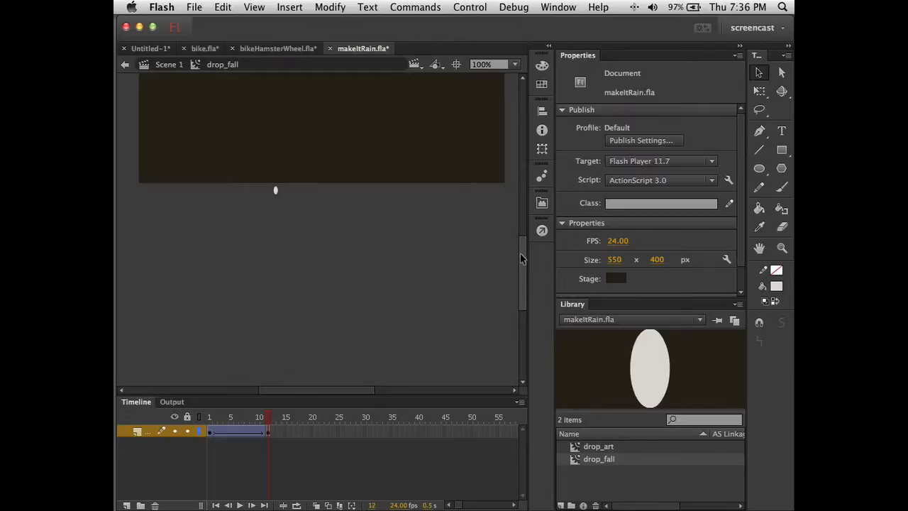
{"action": "key", "text": "super+Return"}
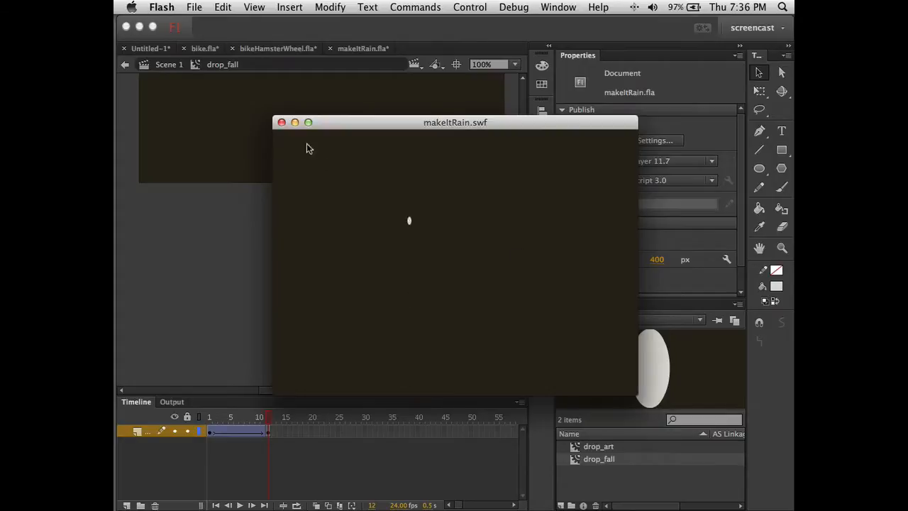
{"action": "left_click", "coordinate": [281, 122]}
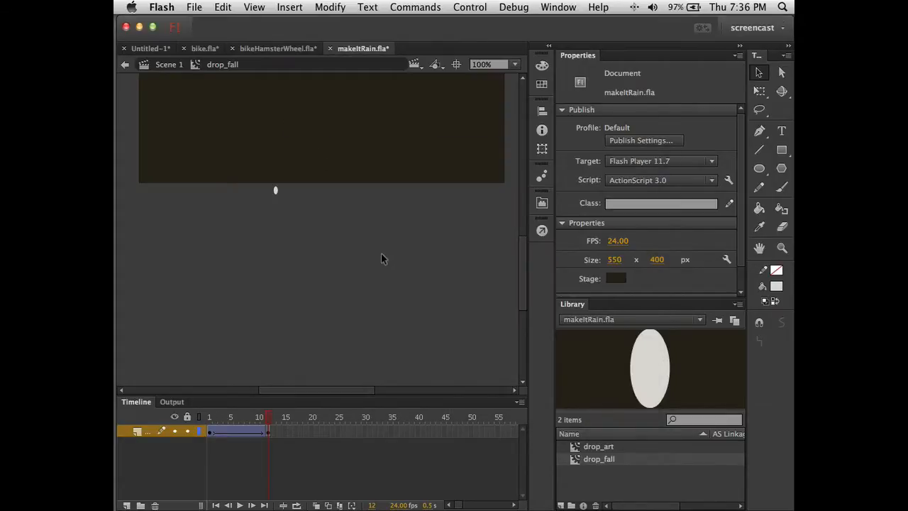
Step: Back in Scene 1, duplicate the drop_fall instance sideways until five drops sit above the stage
{"action": "left_click", "coordinate": [169, 65]}
{"action": "scroll", "coordinate": [321, 242], "scroll_direction": "up", "scroll_amount": 3}
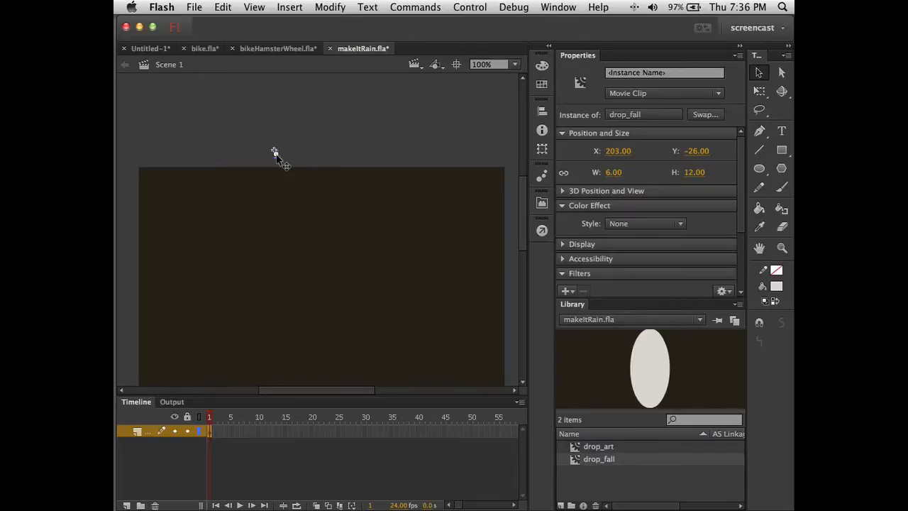
{"action": "left_click_drag", "start_coordinate": [276, 153], "coordinate": [400, 157]}
Step: Align the top edges of the five drops to one another rather than to the stage, and test the movie
{"action": "left_click_drag", "start_coordinate": [250, 96], "coordinate": [416, 192]}
{"action": "left_click", "coordinate": [542, 112]}
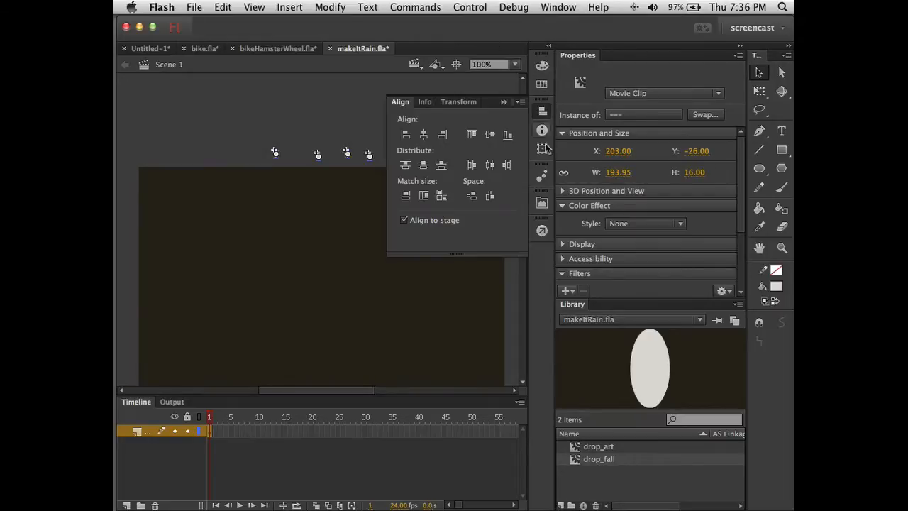
{"action": "left_click", "coordinate": [404, 221]}
{"action": "left_click", "coordinate": [473, 135]}
{"action": "left_click", "coordinate": [507, 103]}
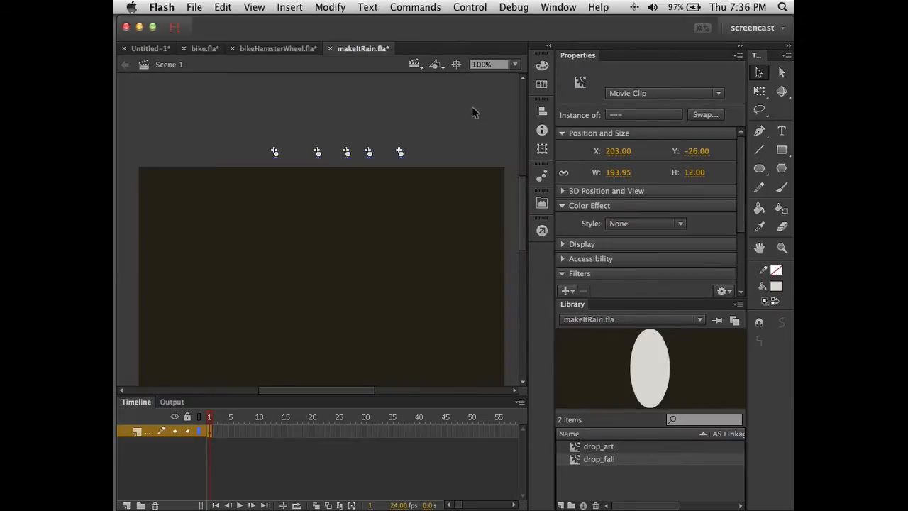
{"action": "left_click", "coordinate": [474, 112]}
{"action": "key", "text": "super+Return"}
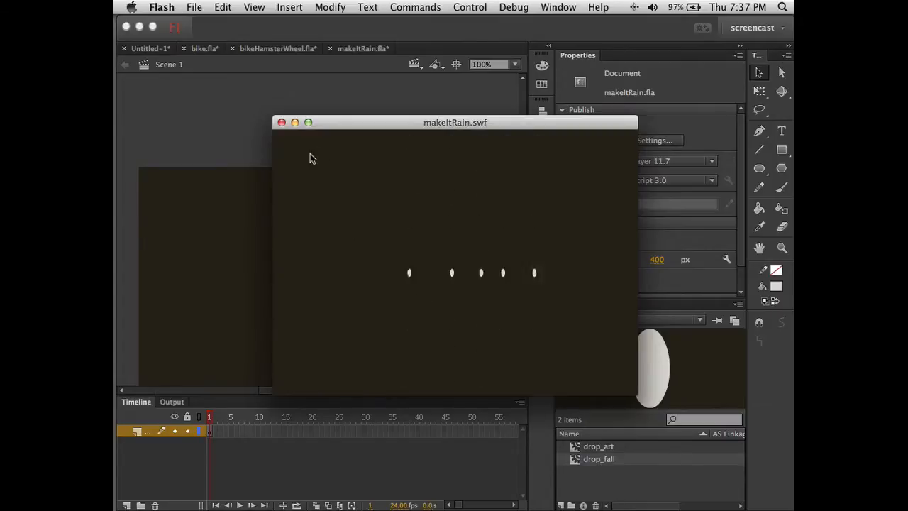
{"action": "left_click", "coordinate": [282, 123]}
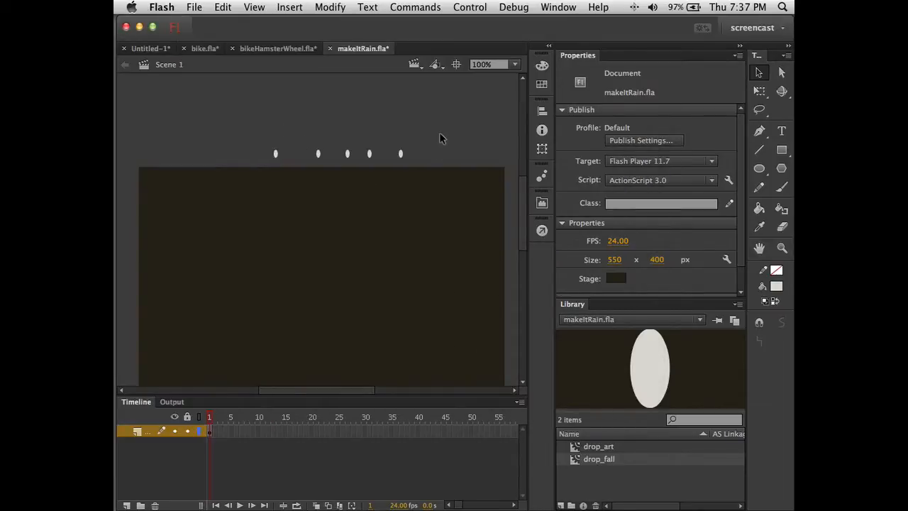
Step: Duplicate the row of five drops twice at the same height above the stage, making fifteen drops
{"action": "left_click_drag", "start_coordinate": [239, 115], "coordinate": [419, 180]}
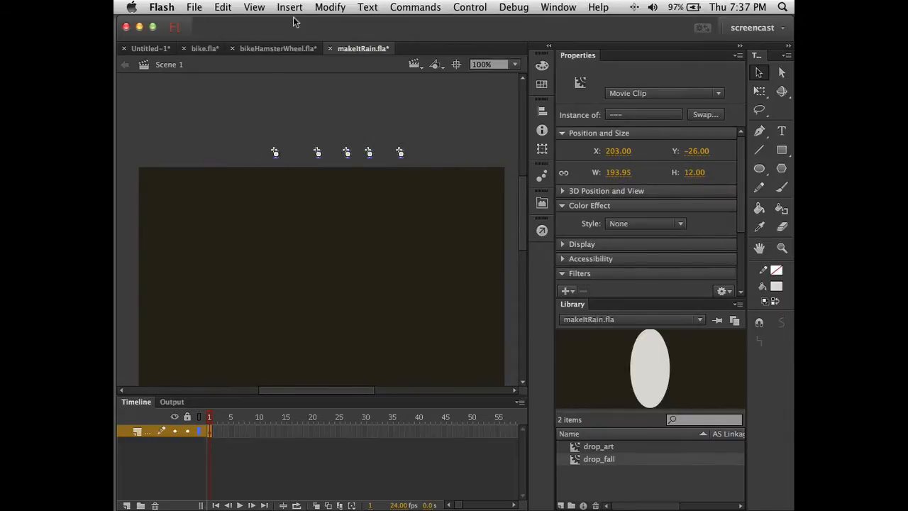
{"action": "left_click", "coordinate": [287, 230]}
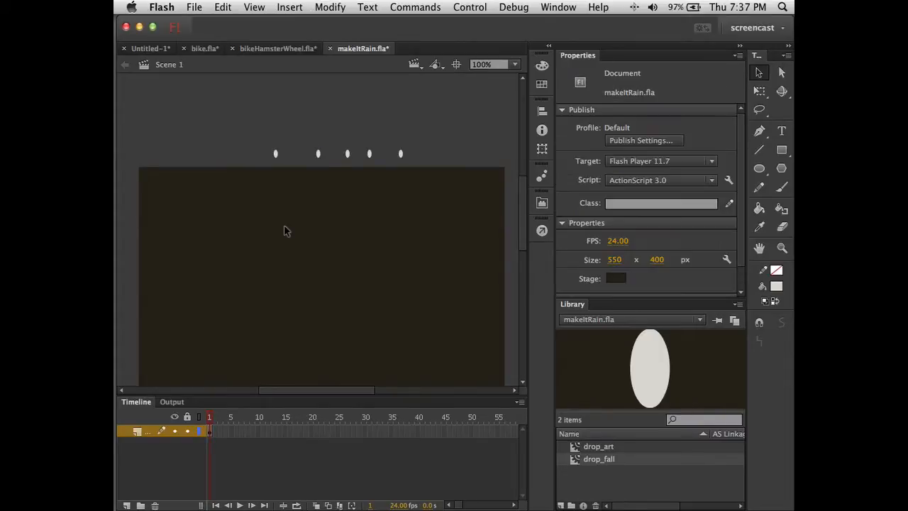
{"action": "left_click_drag", "start_coordinate": [259, 134], "coordinate": [428, 174]}
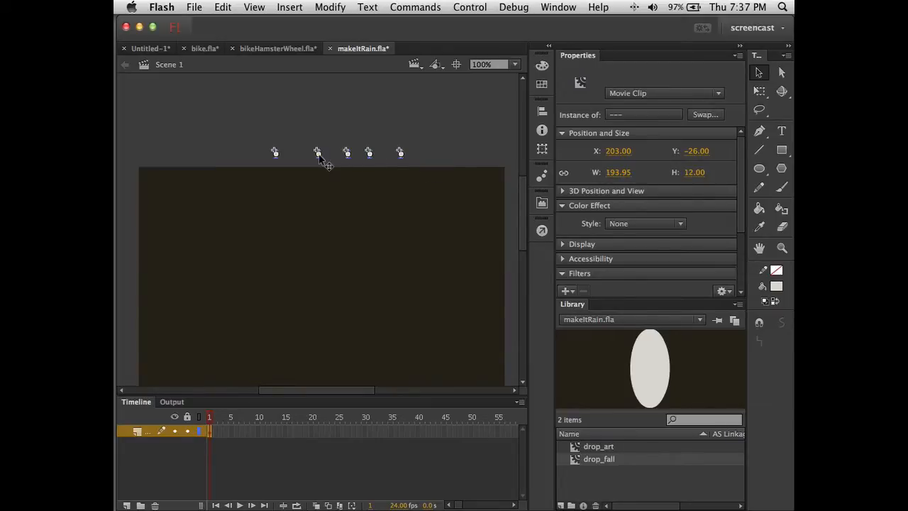
{"action": "left_click_drag", "start_coordinate": [319, 157], "coordinate": [245, 162]}
{"action": "left_click", "coordinate": [289, 220]}
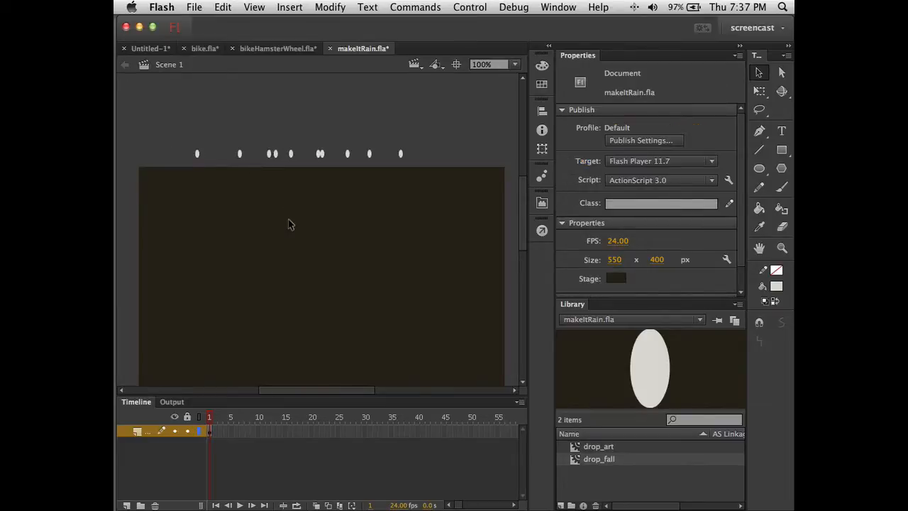
{"action": "left_click_drag", "start_coordinate": [179, 126], "coordinate": [374, 158]}
{"action": "left_click", "coordinate": [211, 117]}
{"action": "left_click_drag", "start_coordinate": [145, 114], "coordinate": [418, 193]}
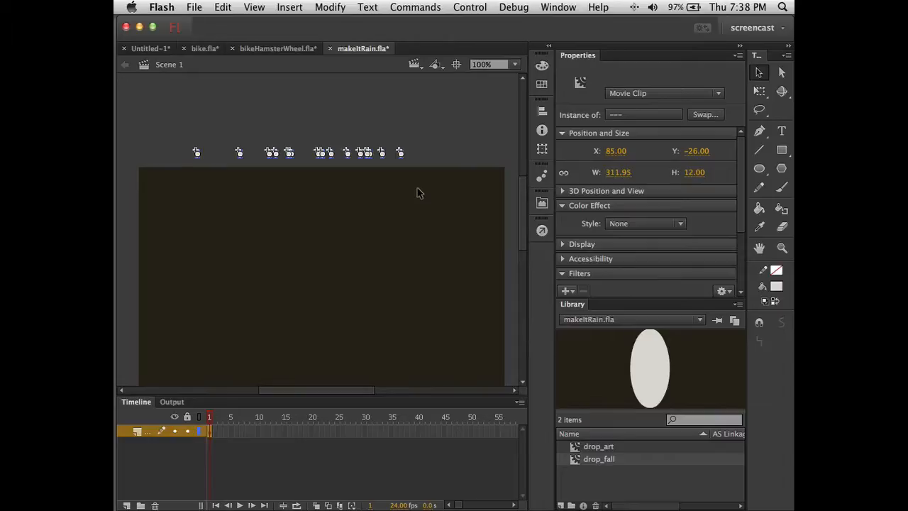
{"action": "left_click", "coordinate": [411, 197]}
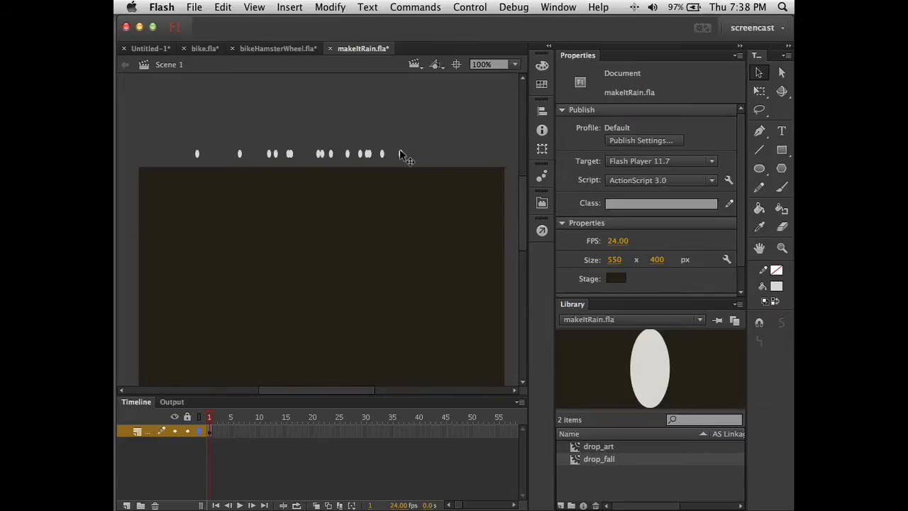
Step: Align the rightmost drop to the stage's right edge and the leftmost drop to its left edge
{"action": "left_click", "coordinate": [400, 154]}
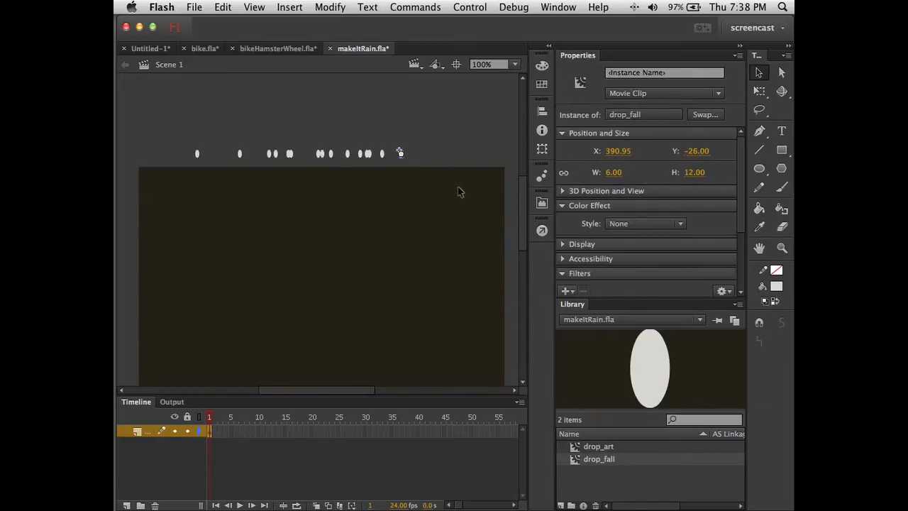
{"action": "left_click", "coordinate": [542, 111]}
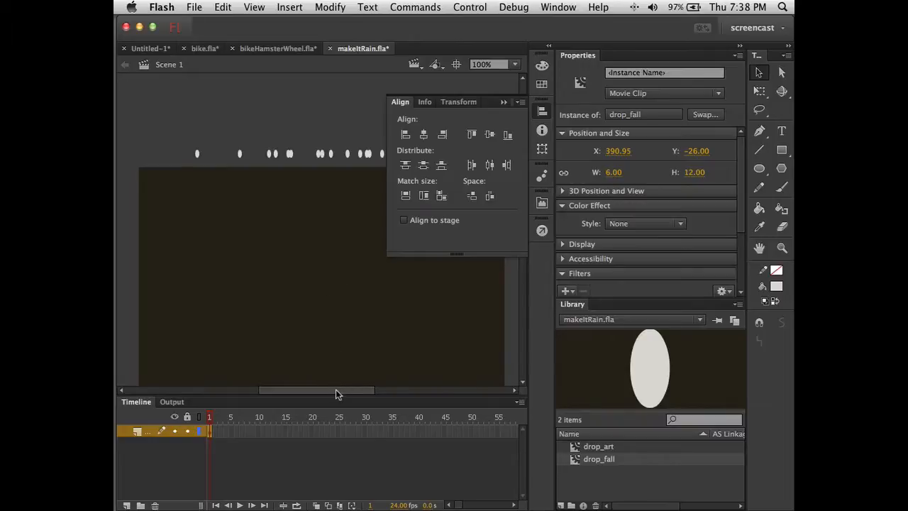
{"action": "left_click_drag", "start_coordinate": [336, 394], "coordinate": [347, 395]}
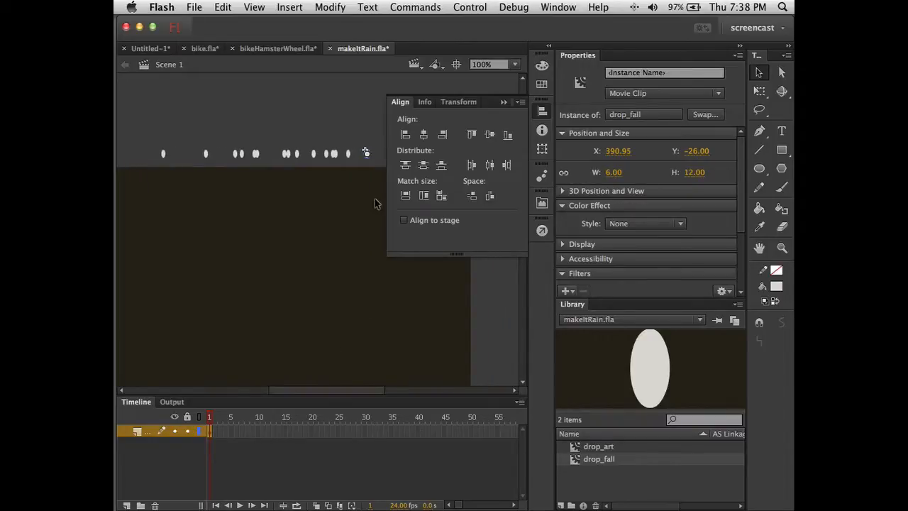
{"action": "left_click", "coordinate": [404, 221]}
{"action": "left_click", "coordinate": [442, 134]}
{"action": "left_click", "coordinate": [405, 134]}
{"action": "left_click", "coordinate": [332, 269]}
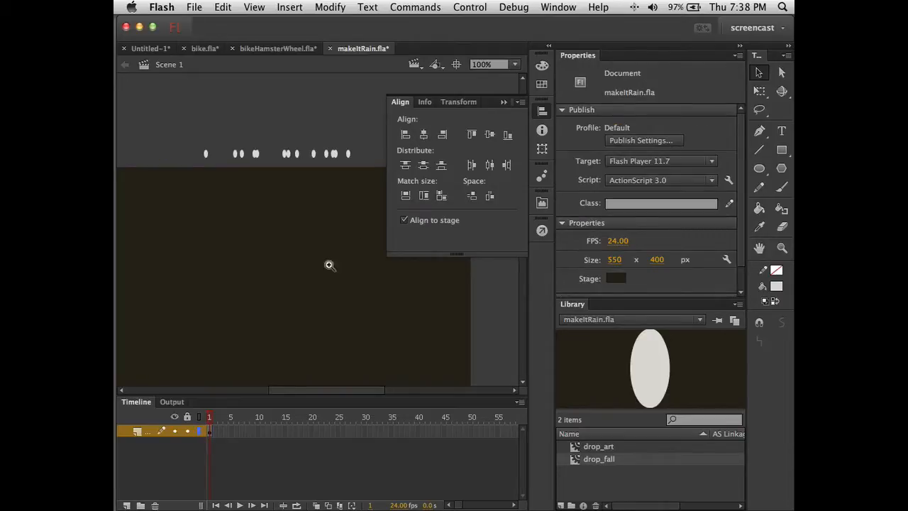
Step: Space all fifteen drops evenly across the width of the stage and test the movie
{"action": "left_click", "coordinate": [321, 272], "text": "alt+super"}
{"action": "left_click_drag", "start_coordinate": [331, 237], "coordinate": [298, 280]}
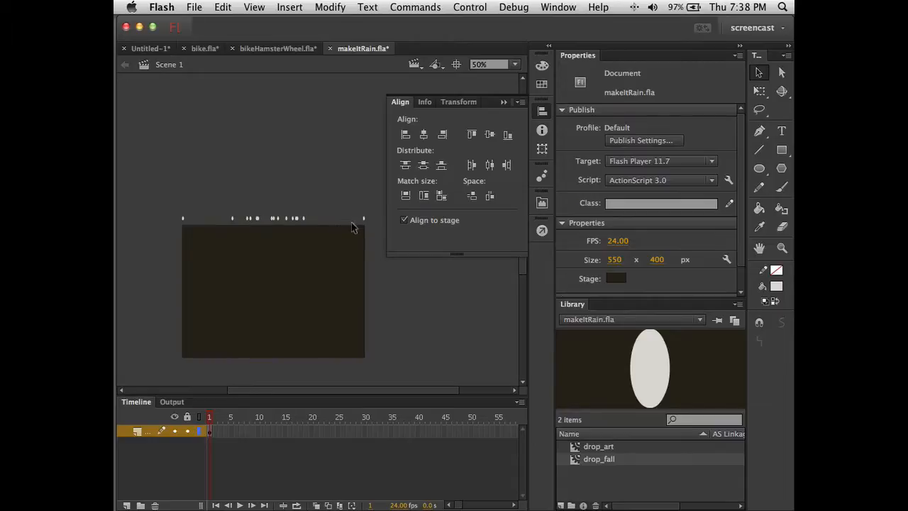
{"action": "left_click_drag", "start_coordinate": [169, 200], "coordinate": [371, 243]}
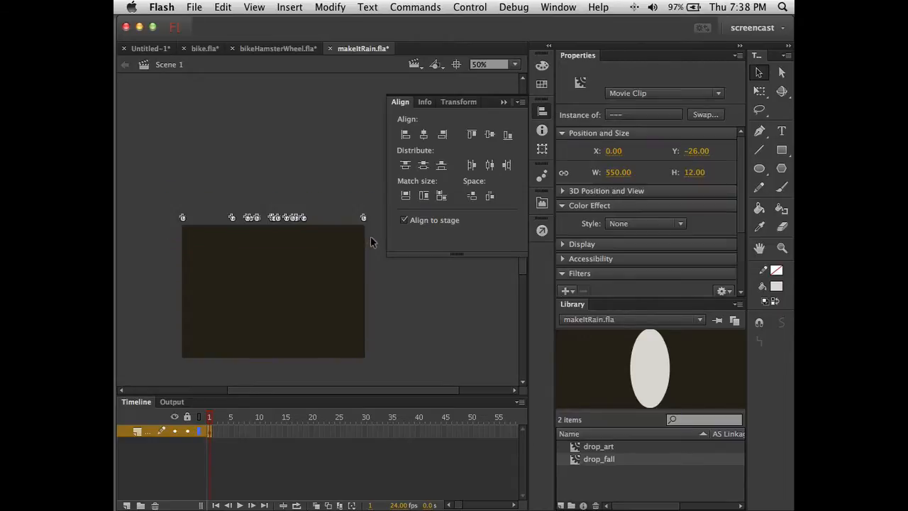
{"action": "left_click", "coordinate": [490, 196]}
{"action": "left_click", "coordinate": [231, 157]}
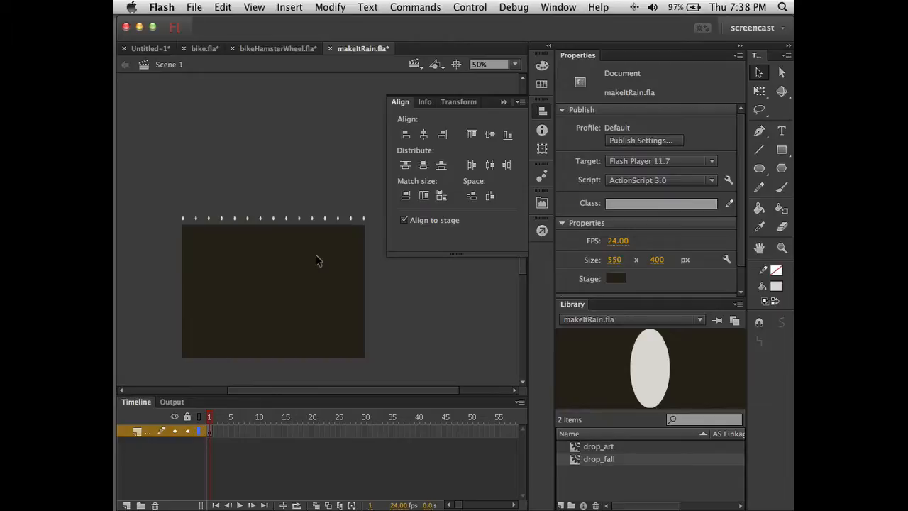
{"action": "key", "text": "super+Return"}
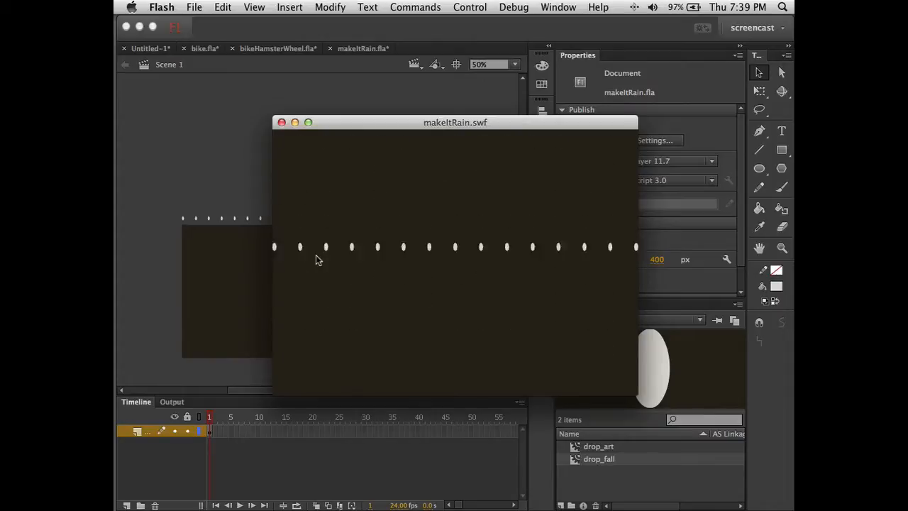
{"action": "left_click", "coordinate": [281, 122]}
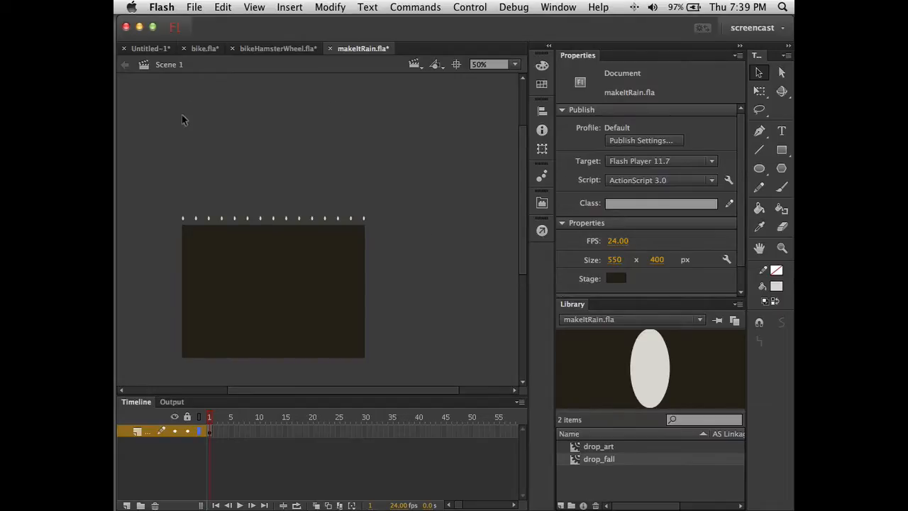
Step: Convert all fifteen drops above the stage into one movie clip symbol named drop_fall_many
{"action": "left_click_drag", "start_coordinate": [163, 163], "coordinate": [371, 243]}
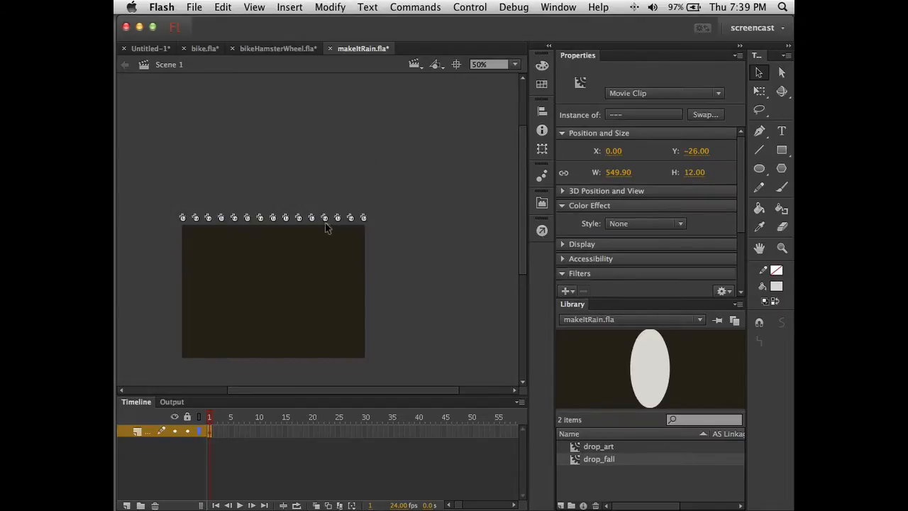
{"action": "left_click", "coordinate": [330, 7]}
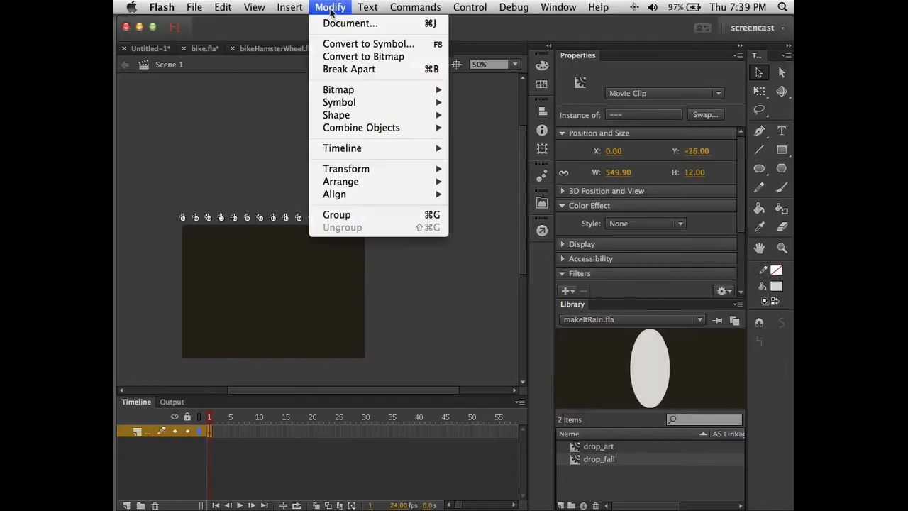
{"action": "left_click", "coordinate": [338, 49]}
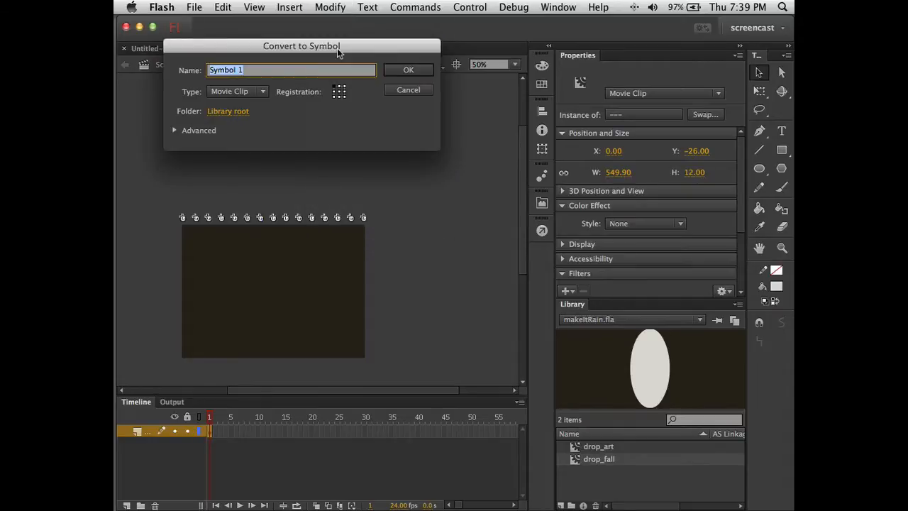
{"action": "type", "text": "drop_fall_many"}
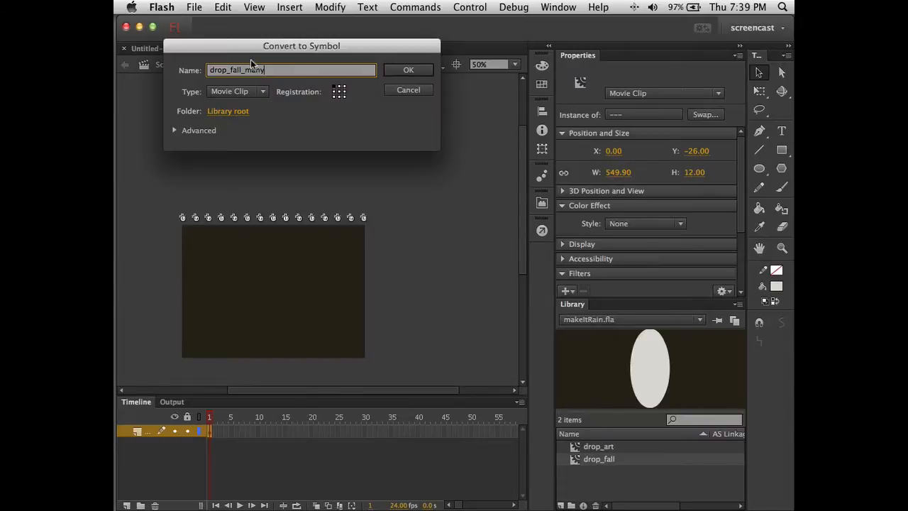
{"action": "left_click", "coordinate": [404, 69]}
{"action": "left_click", "coordinate": [438, 186]}
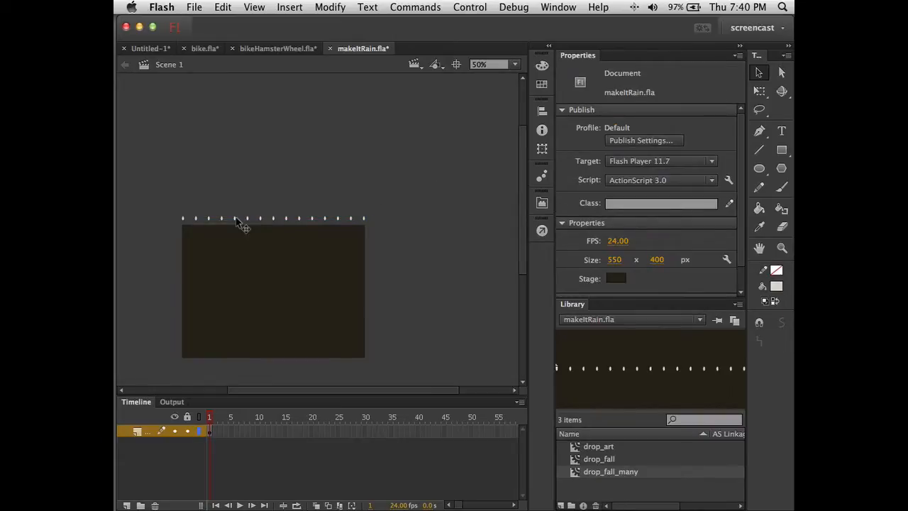
Step: Open the drop_fall_many symbol for editing from the library
{"action": "double_click", "coordinate": [578, 477]}
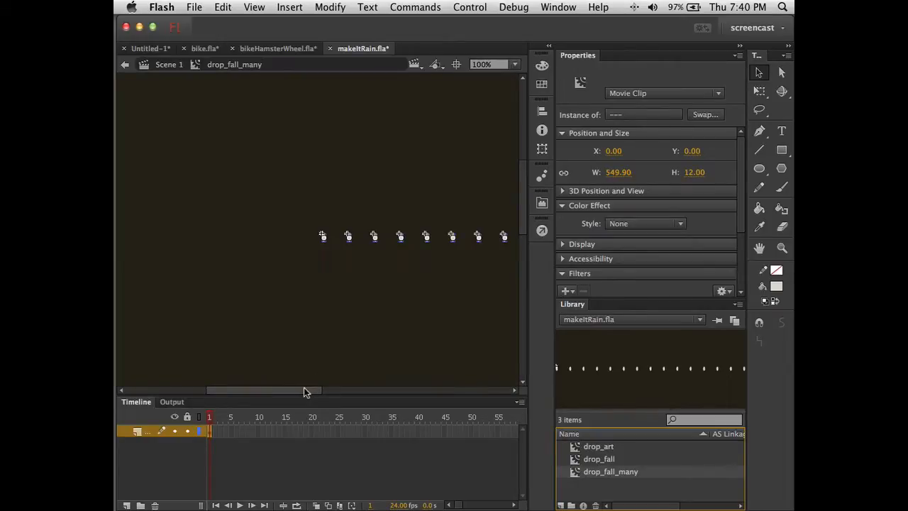
{"action": "left_click_drag", "start_coordinate": [303, 387], "coordinate": [357, 402]}
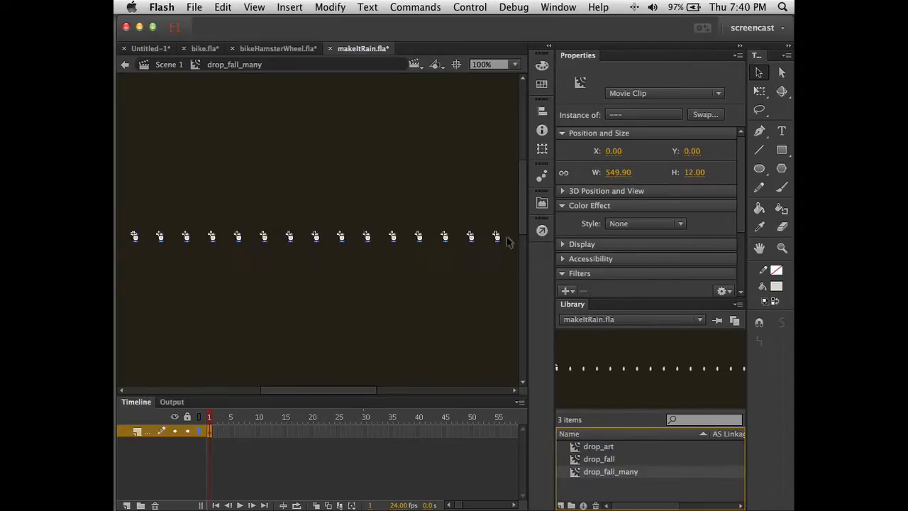
{"action": "left_click_drag", "start_coordinate": [527, 211], "coordinate": [525, 235]}
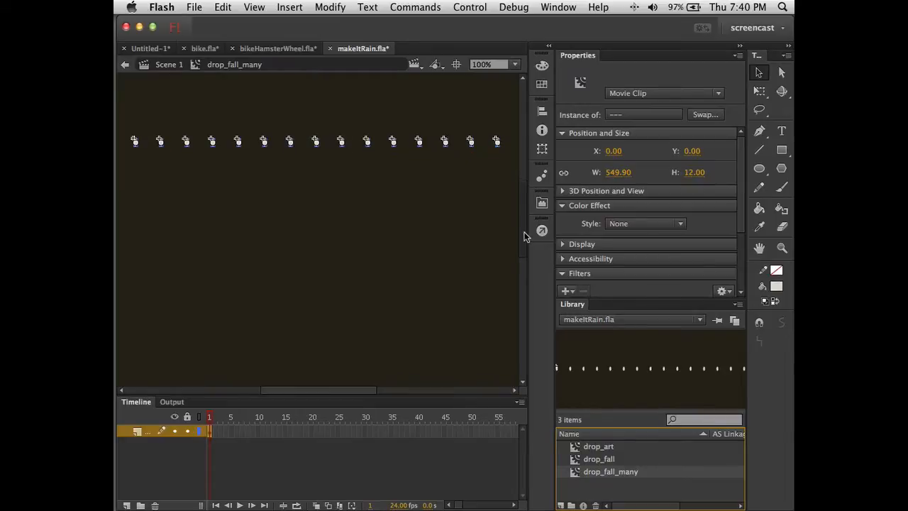
Step: Inspect the nested falling animation inside one of the middle drops and return to drop_fall_many
{"action": "left_click", "coordinate": [342, 144]}
{"action": "double_click", "coordinate": [342, 144]}
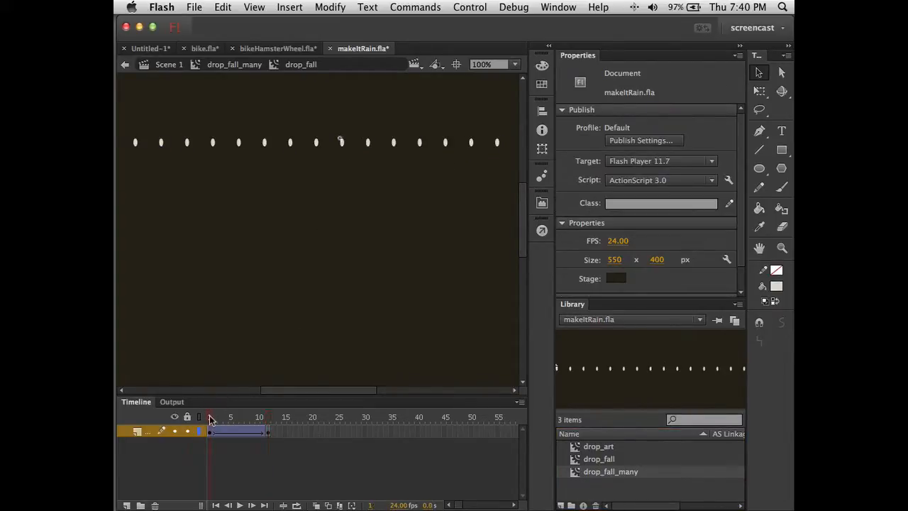
{"action": "mouse_move", "coordinate": [211, 420]}
{"action": "left_mouse_down"}
{"action": "mouse_move", "coordinate": [265, 420]}
{"action": "mouse_move", "coordinate": [196, 421]}
{"action": "left_mouse_up"}
{"action": "left_click", "coordinate": [235, 66]}
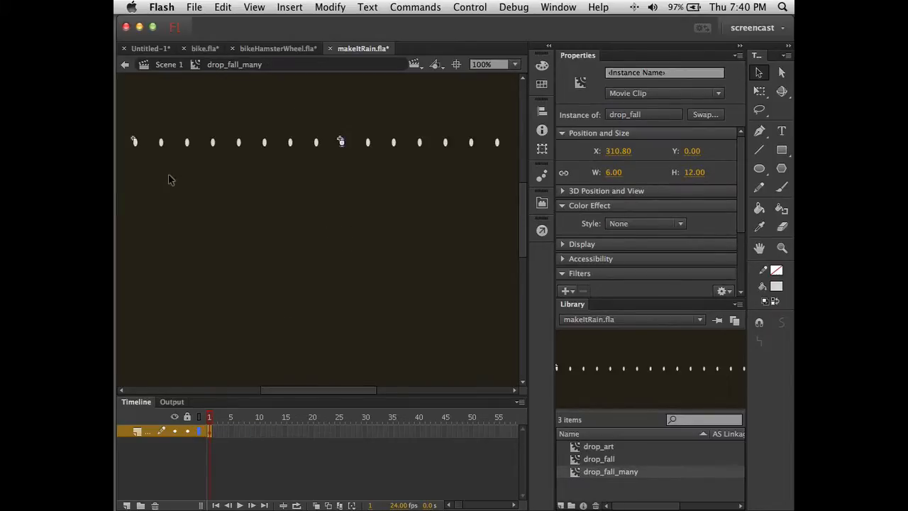
Step: Distribute all fifteen drops in drop_fall_many to separate layers
{"action": "key", "text": "super+a"}
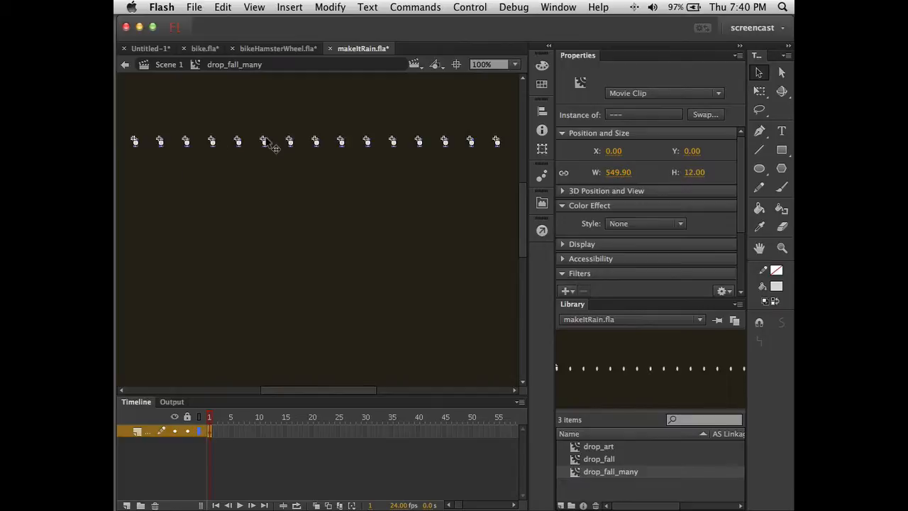
{"action": "left_click", "coordinate": [327, 8]}
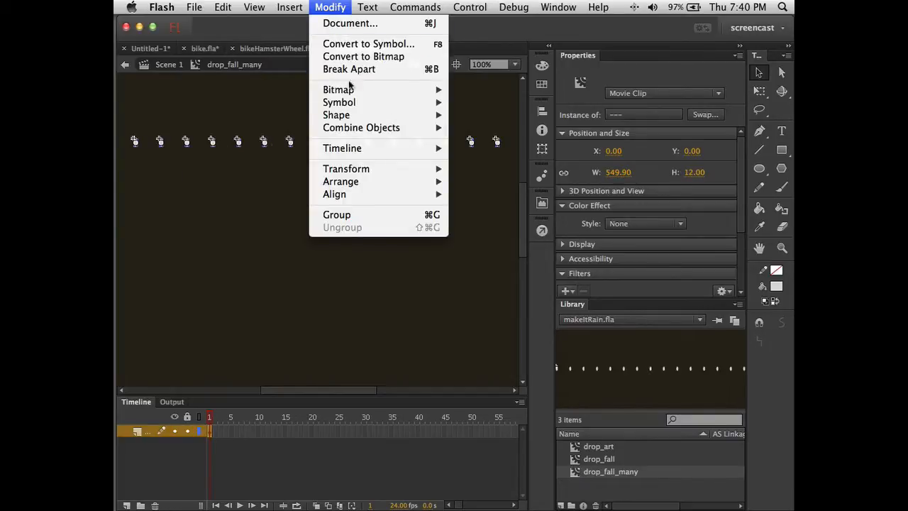
{"action": "mouse_move", "coordinate": [359, 150]}
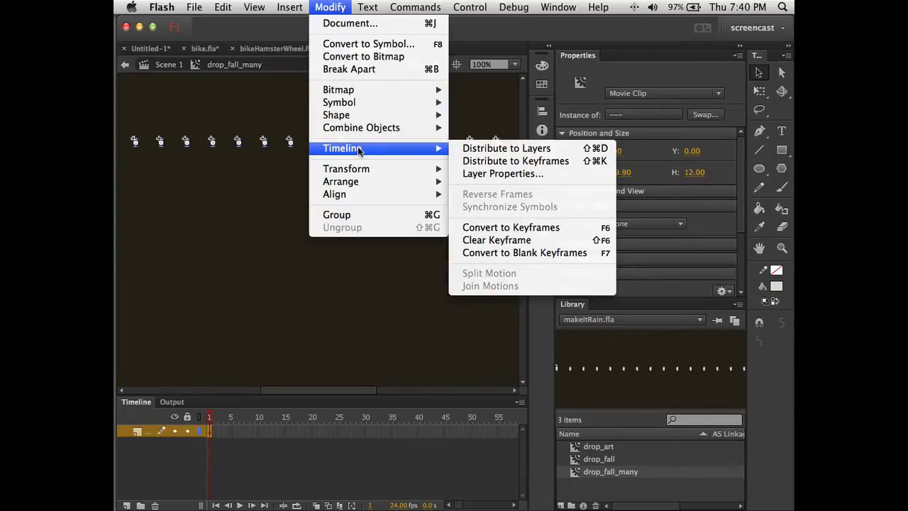
{"action": "left_click", "coordinate": [497, 148]}
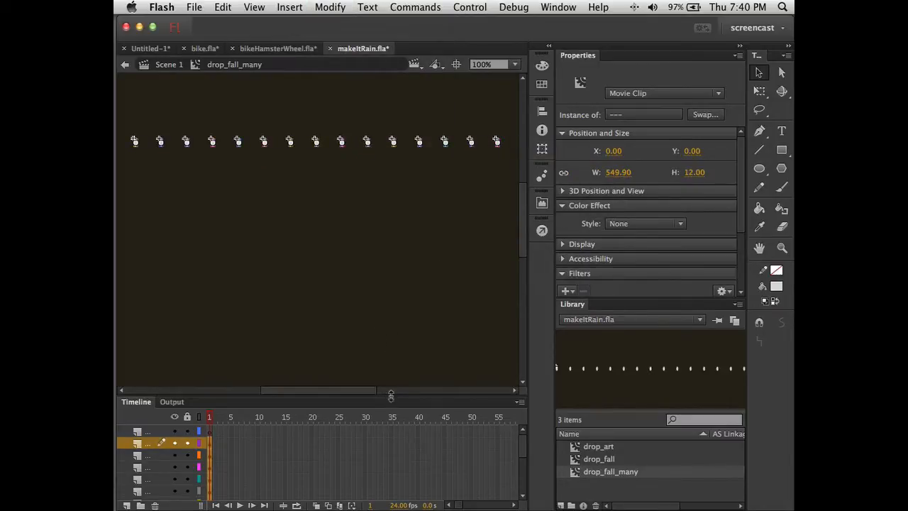
Step: Enlarge the timeline to show every layer with its full name, and test the movie
{"action": "left_click_drag", "start_coordinate": [391, 396], "coordinate": [396, 245]}
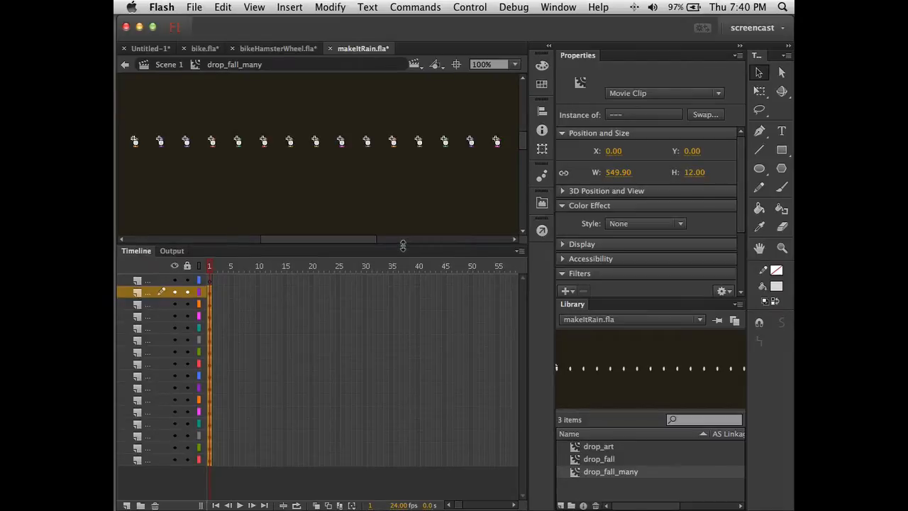
{"action": "left_click", "coordinate": [259, 481]}
{"action": "left_click", "coordinate": [159, 281]}
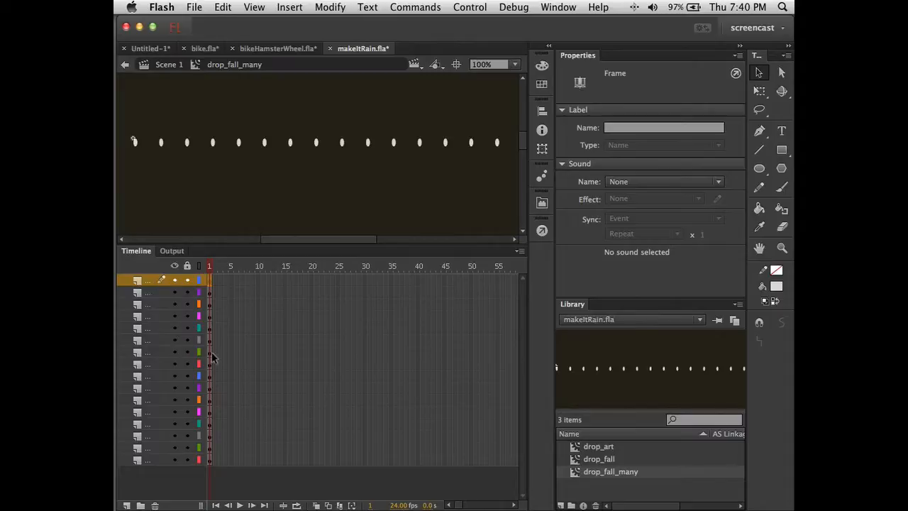
{"action": "left_click_drag", "start_coordinate": [205, 351], "coordinate": [243, 352]}
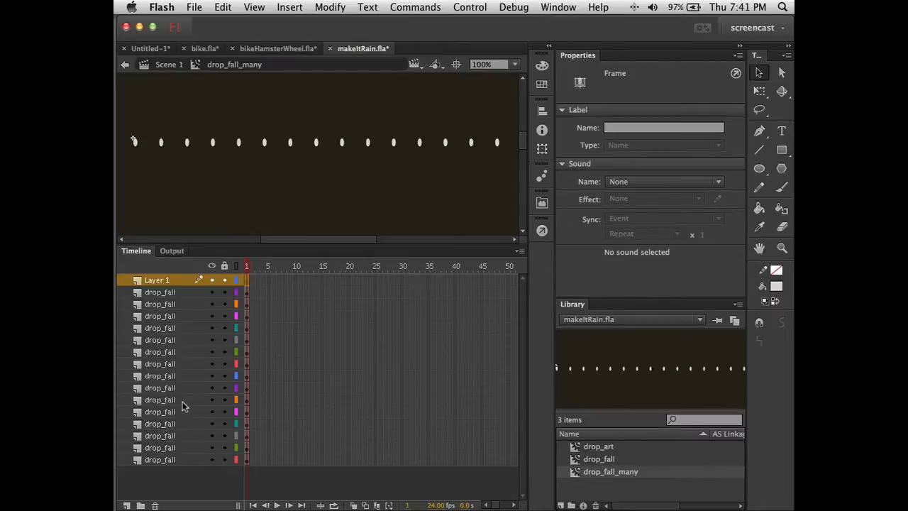
{"action": "left_click", "coordinate": [188, 480]}
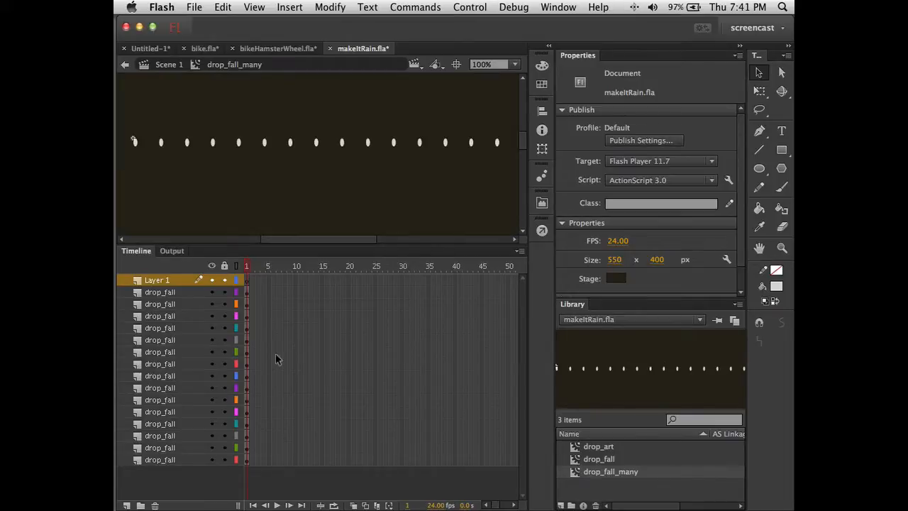
{"action": "key", "text": "super+Return"}
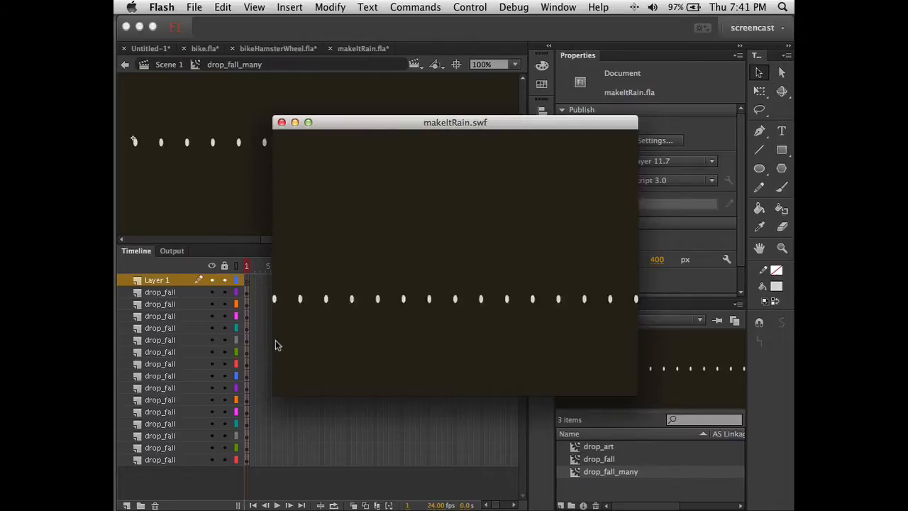
{"action": "left_click", "coordinate": [281, 122]}
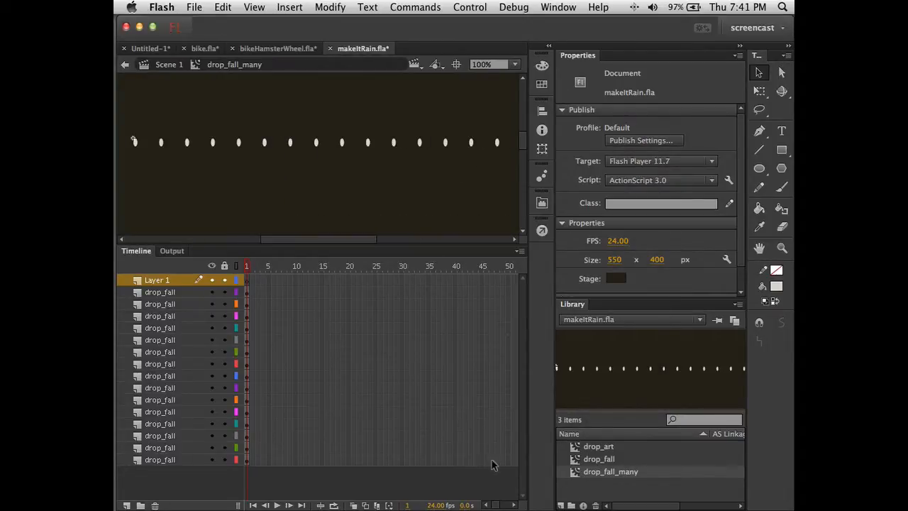
Step: Insert frames on all layers of drop_fall_many to extend them to frame 51
{"action": "left_click_drag", "start_coordinate": [507, 465], "coordinate": [513, 276]}
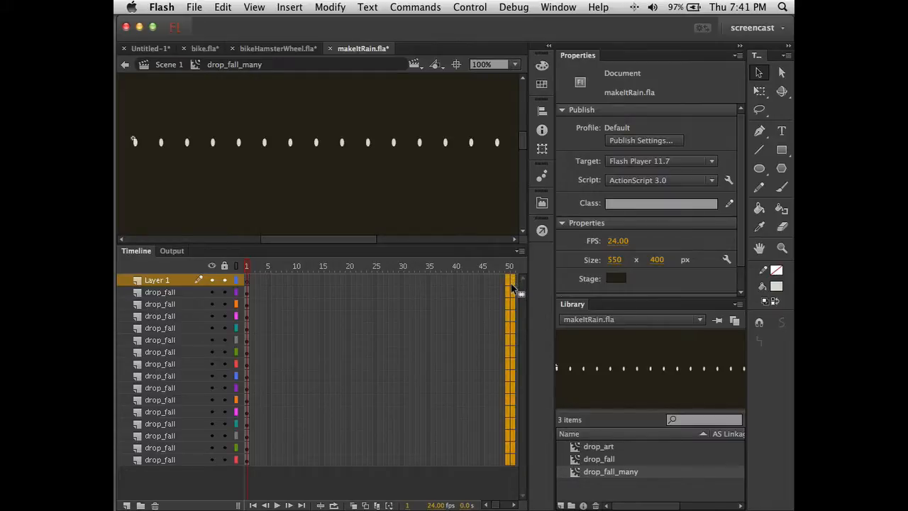
{"action": "right_click", "coordinate": [513, 288]}
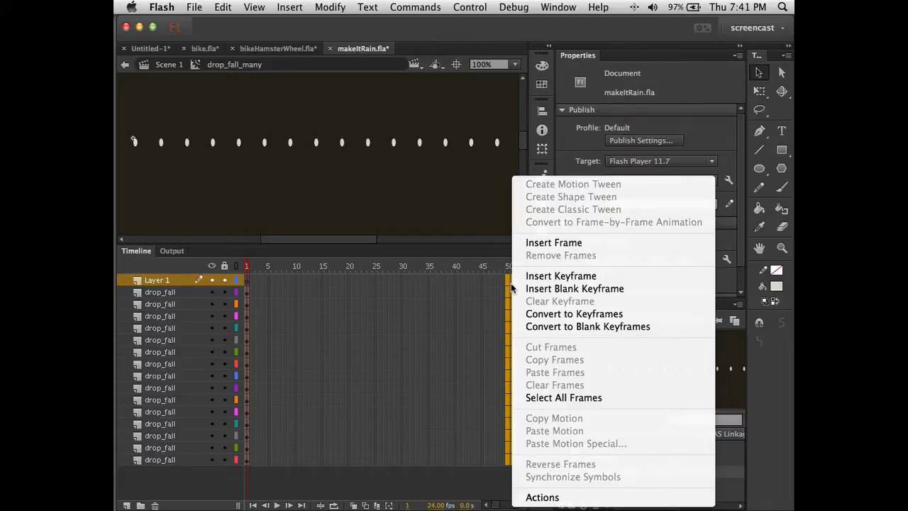
{"action": "left_click", "coordinate": [544, 242]}
{"action": "left_click", "coordinate": [460, 488]}
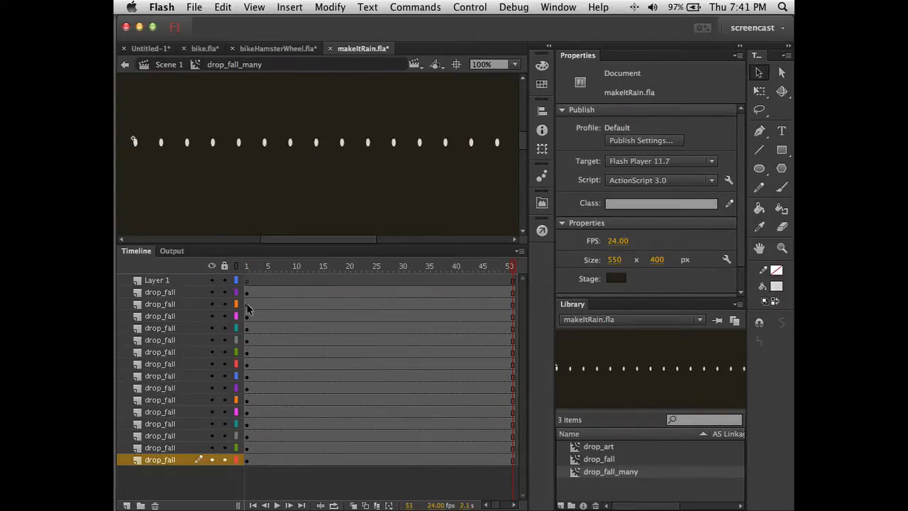
Step: Move the first keyframes of all drop_fall layers except the uppermost one to frame 4
{"action": "left_click_drag", "start_coordinate": [249, 308], "coordinate": [245, 461]}
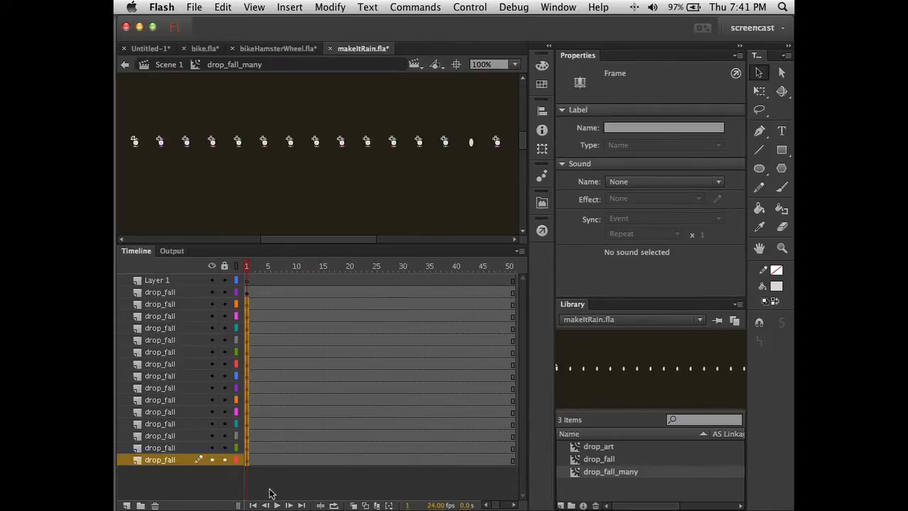
{"action": "left_click_drag", "start_coordinate": [244, 325], "coordinate": [261, 304]}
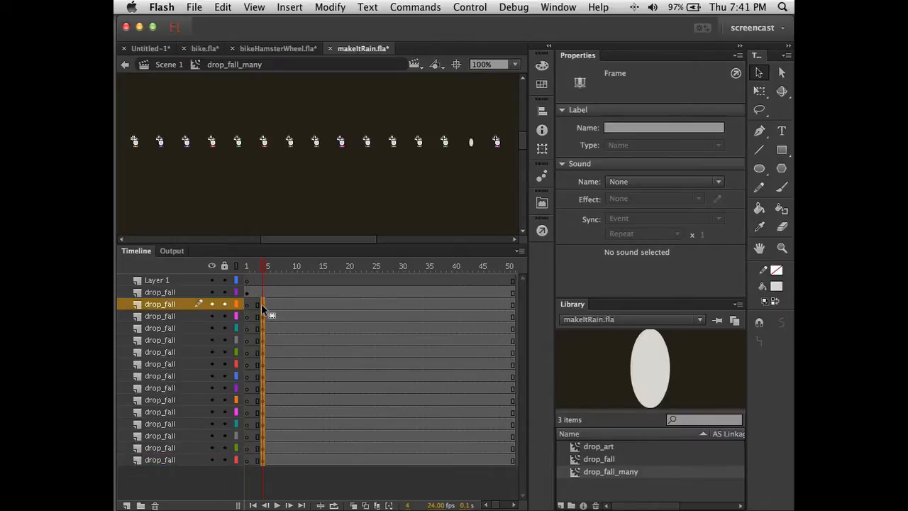
{"action": "left_click", "coordinate": [285, 477]}
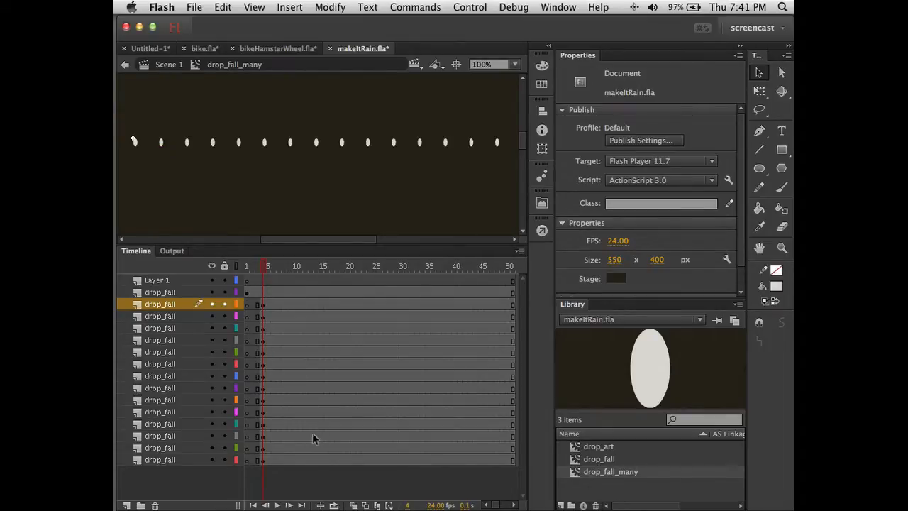
Step: Test the movie, and move the uppermost drop_fall layer's first keyframe to frame 4 as well
{"action": "key", "text": "super+Return"}
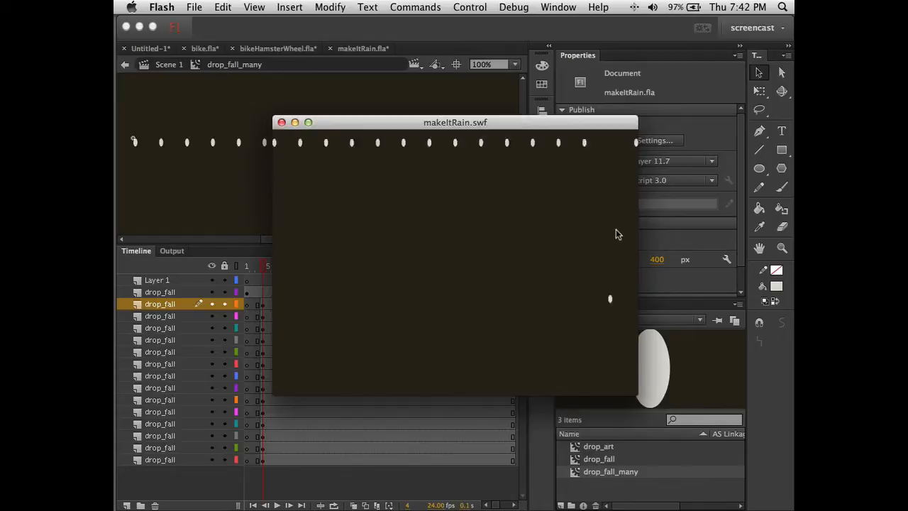
{"action": "left_click", "coordinate": [282, 123]}
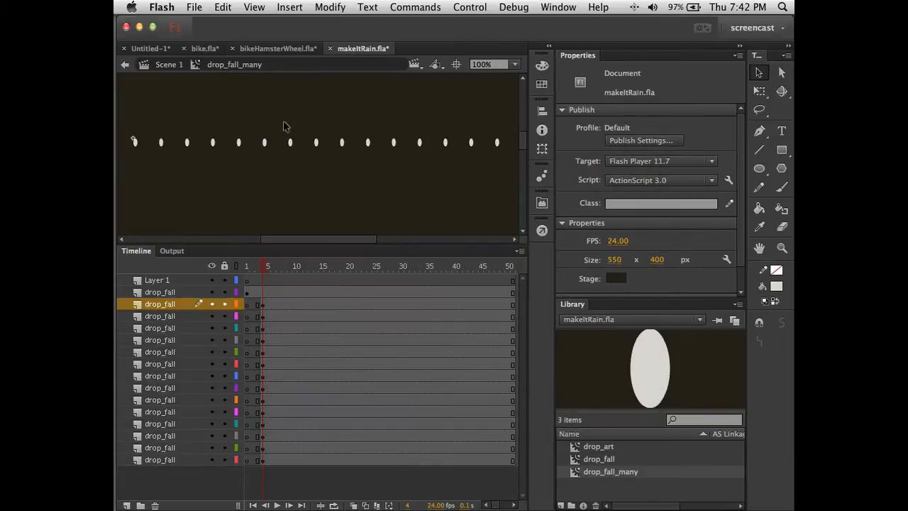
{"action": "left_click", "coordinate": [247, 291]}
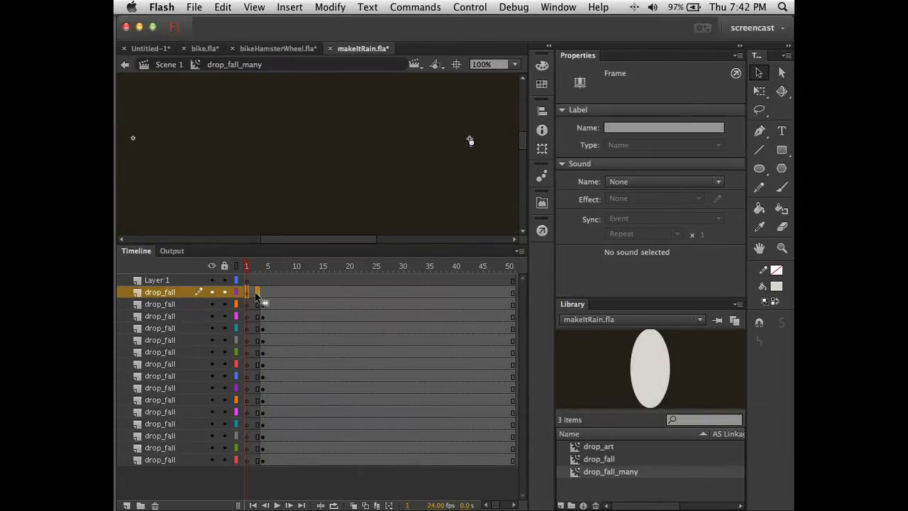
{"action": "left_click", "coordinate": [260, 292]}
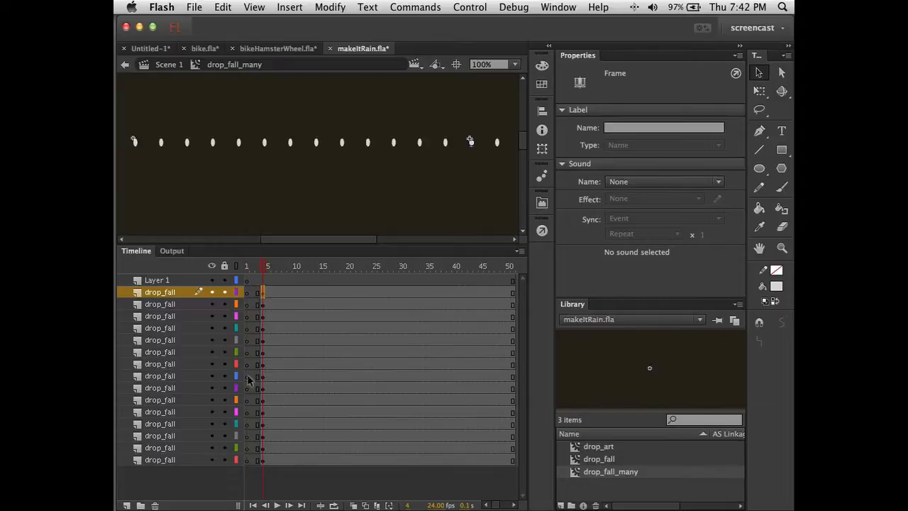
Step: Check which drop on the stage belongs to each of the lowest six drop_fall layers, selecting their frame 4 keyframes one by one
{"action": "left_click", "coordinate": [262, 459]}
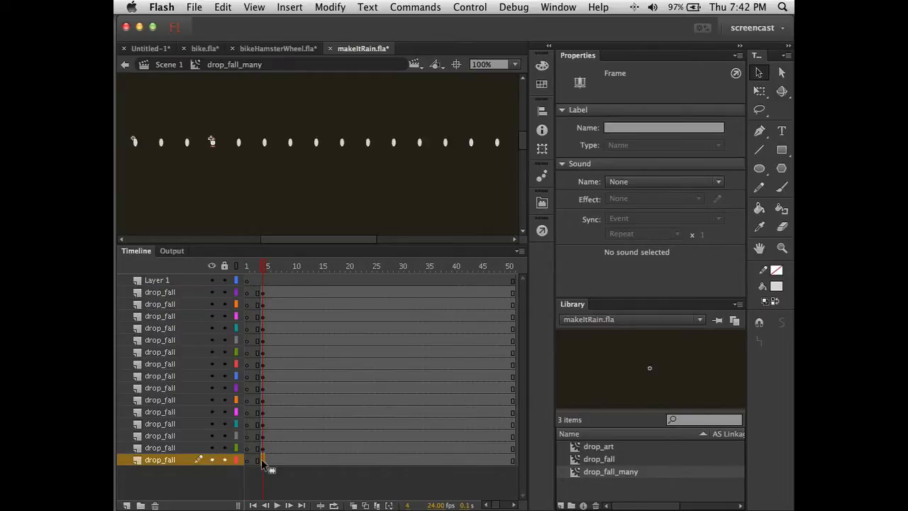
{"action": "left_click", "coordinate": [262, 448]}
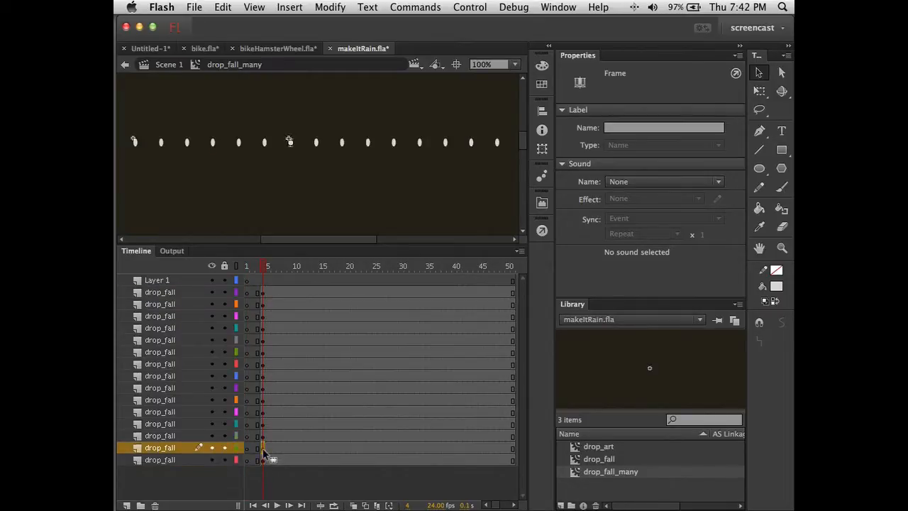
{"action": "left_click", "coordinate": [263, 436]}
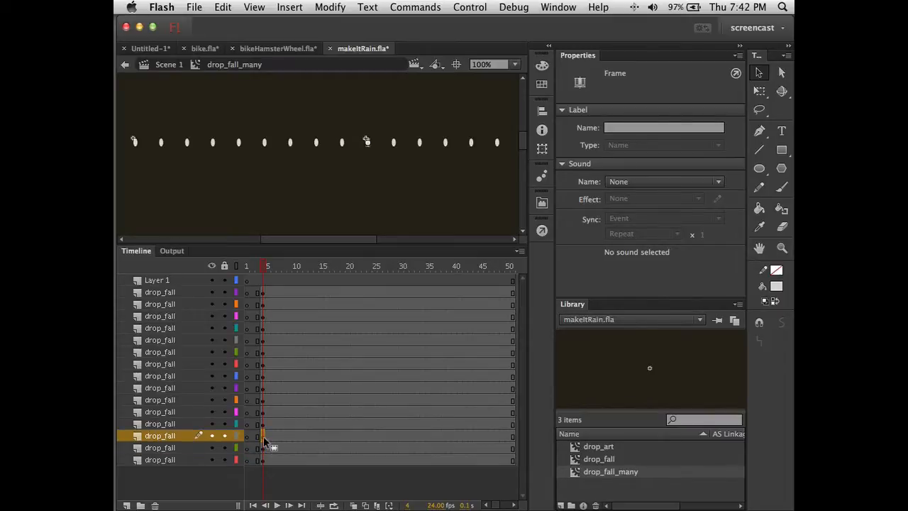
{"action": "left_click", "coordinate": [263, 423]}
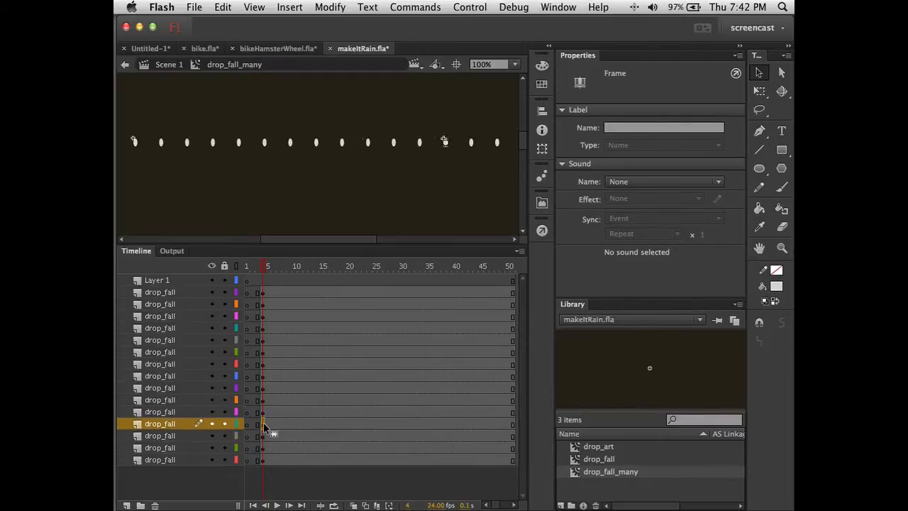
{"action": "left_click", "coordinate": [264, 411]}
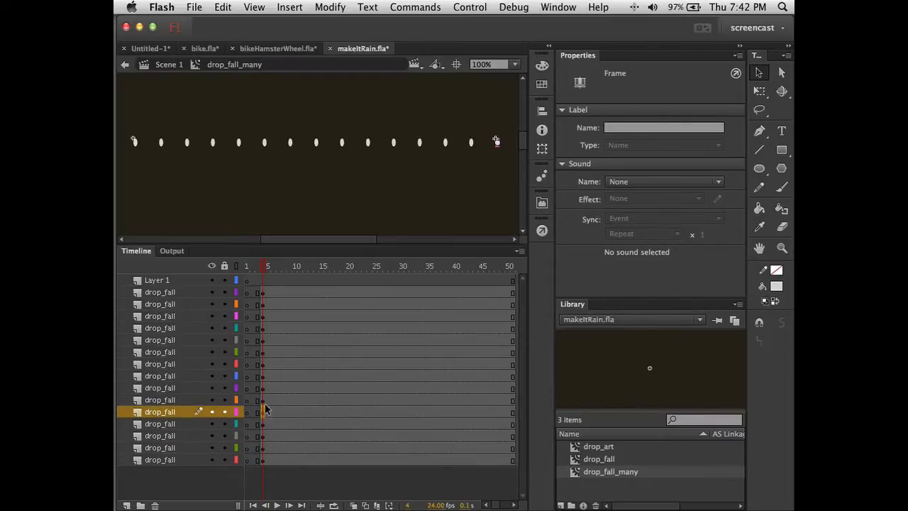
{"action": "left_click", "coordinate": [264, 400]}
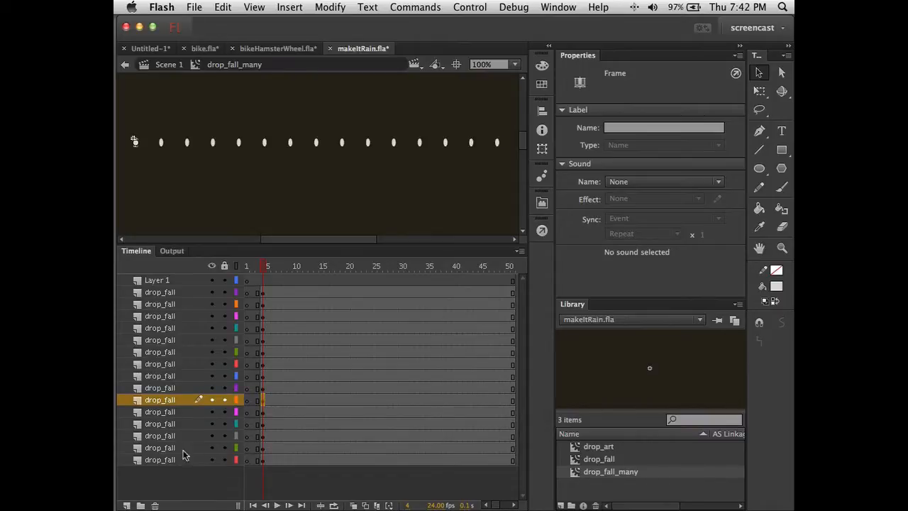
{"action": "left_click", "coordinate": [226, 483]}
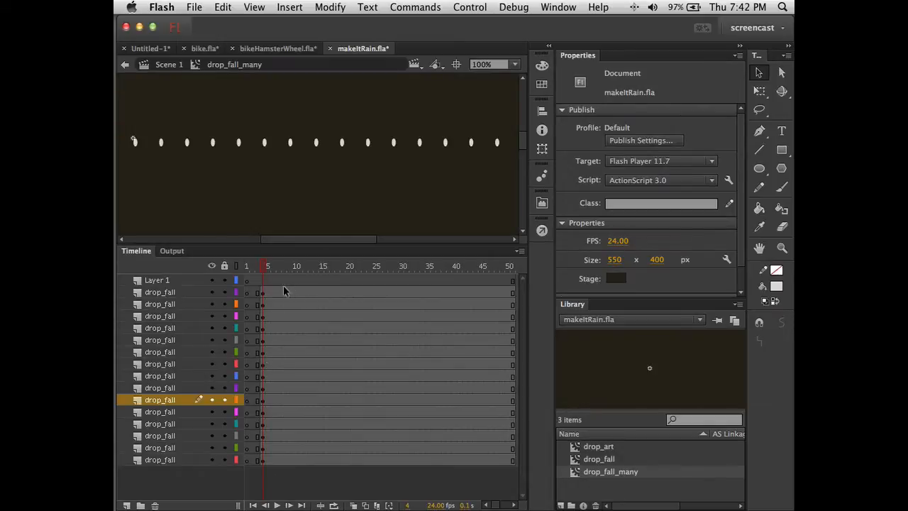
Step: Move the drop keyframe of the uppermost drop_fall layer to frame 1 and that of the third drop_fall layer to frame 19
{"action": "left_click", "coordinate": [261, 294]}
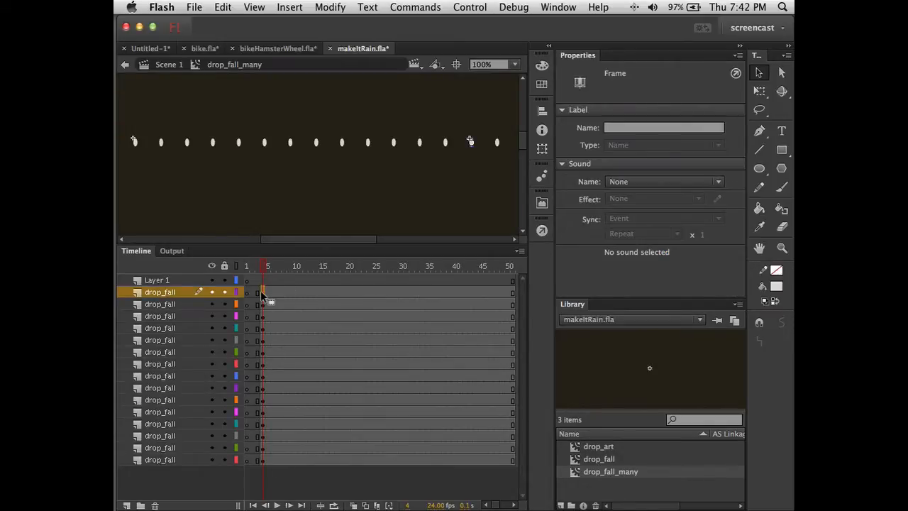
{"action": "left_click_drag", "start_coordinate": [261, 297], "coordinate": [247, 297]}
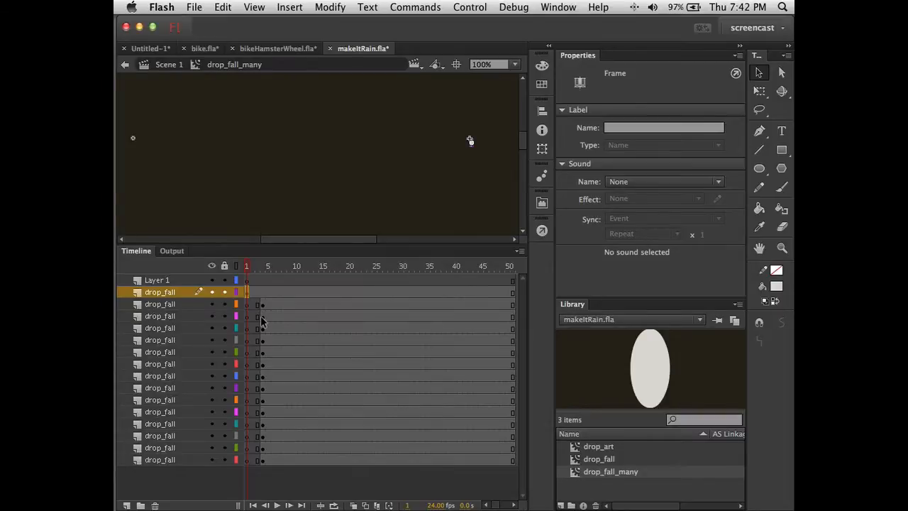
{"action": "left_click", "coordinate": [261, 316]}
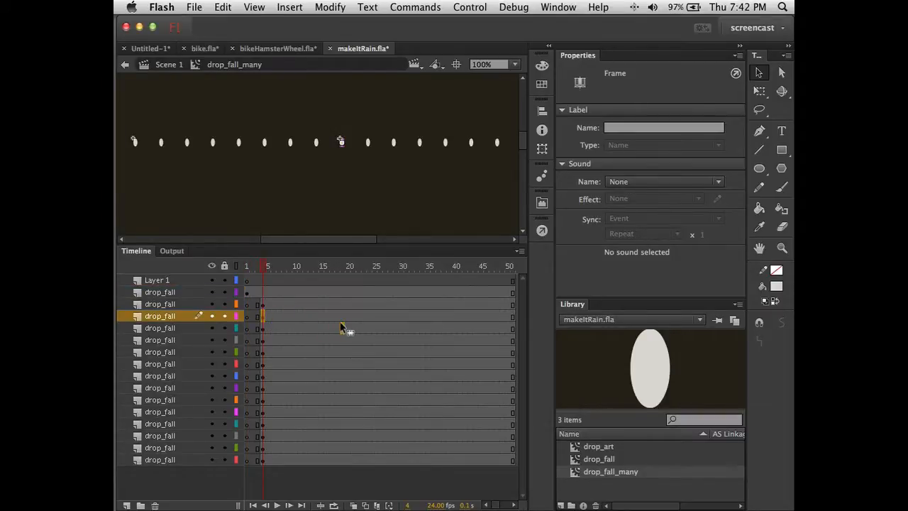
{"action": "left_click_drag", "start_coordinate": [341, 327], "coordinate": [343, 327]}
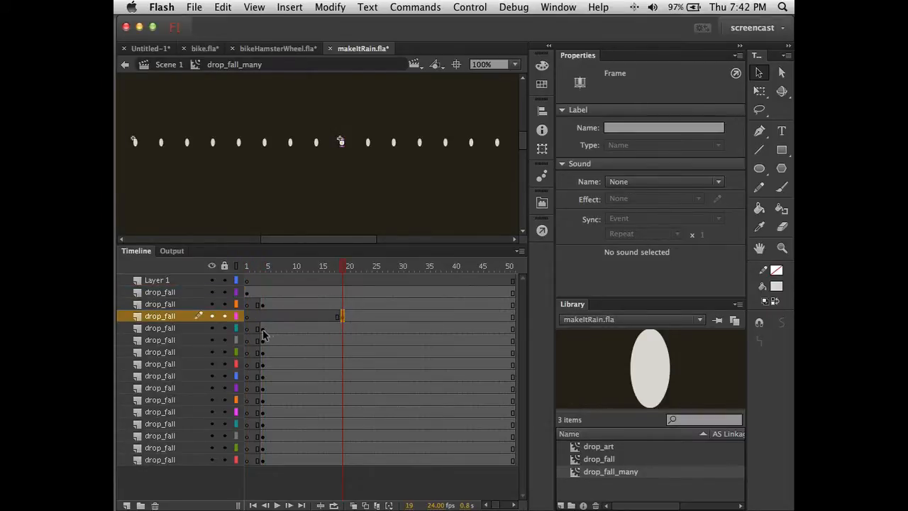
{"action": "left_click", "coordinate": [262, 330]}
{"action": "left_click_drag", "start_coordinate": [262, 334], "coordinate": [301, 340]}
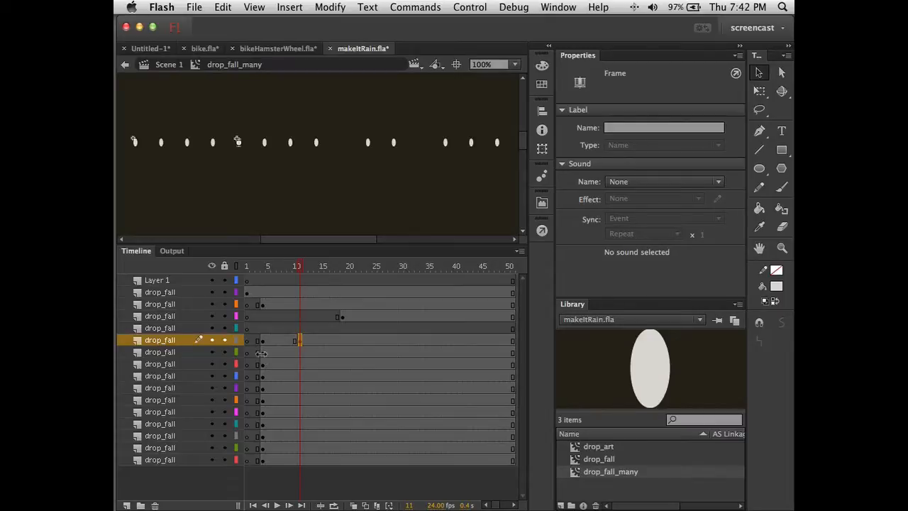
{"action": "key", "text": "ctrl+z"}
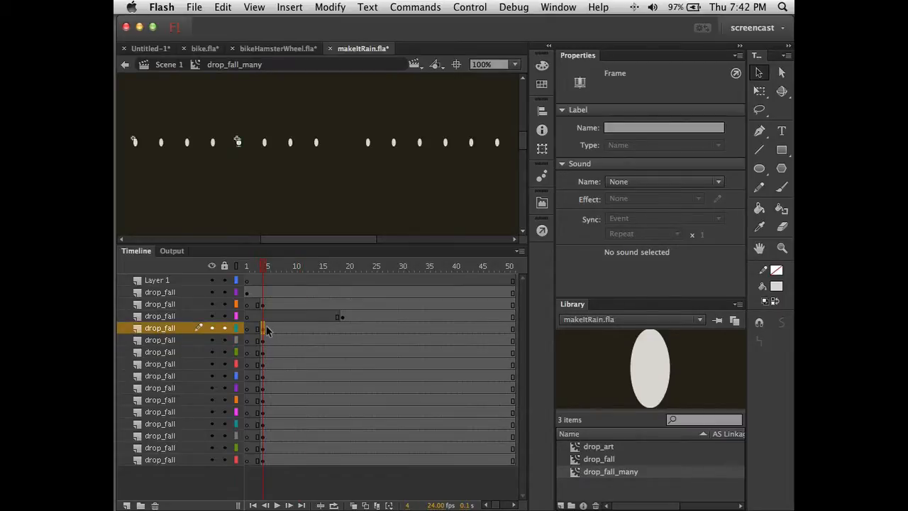
Step: Stagger the drop keyframes of the fourth to seventh drop_fall layers at frames 34, 42, 32 and 26 respectively
{"action": "left_click_drag", "start_coordinate": [263, 325], "coordinate": [422, 332]}
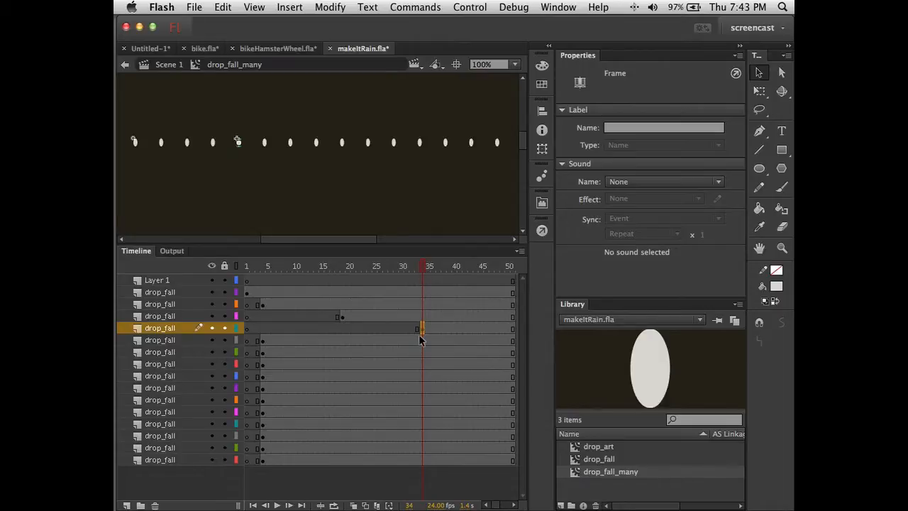
{"action": "left_click", "coordinate": [263, 342]}
{"action": "left_click_drag", "start_coordinate": [262, 342], "coordinate": [462, 340]}
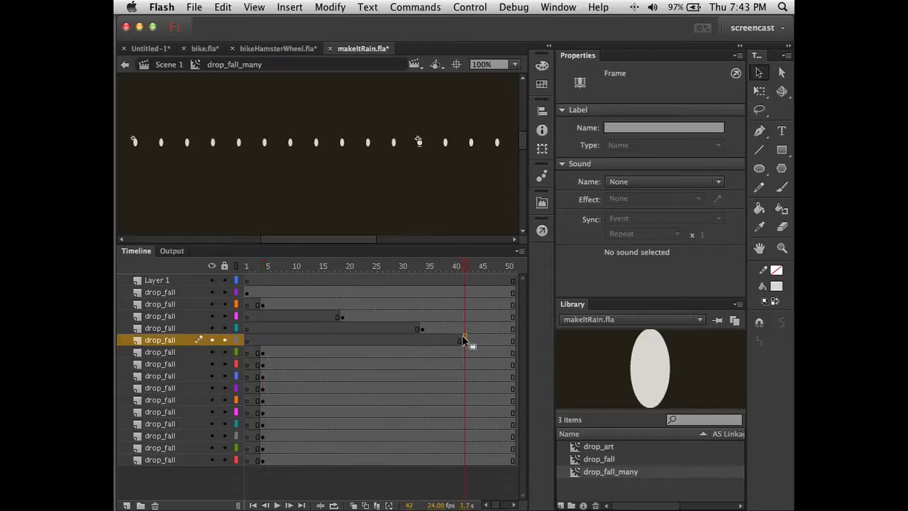
{"action": "left_click", "coordinate": [263, 365]}
{"action": "left_click_drag", "start_coordinate": [264, 365], "coordinate": [375, 365]}
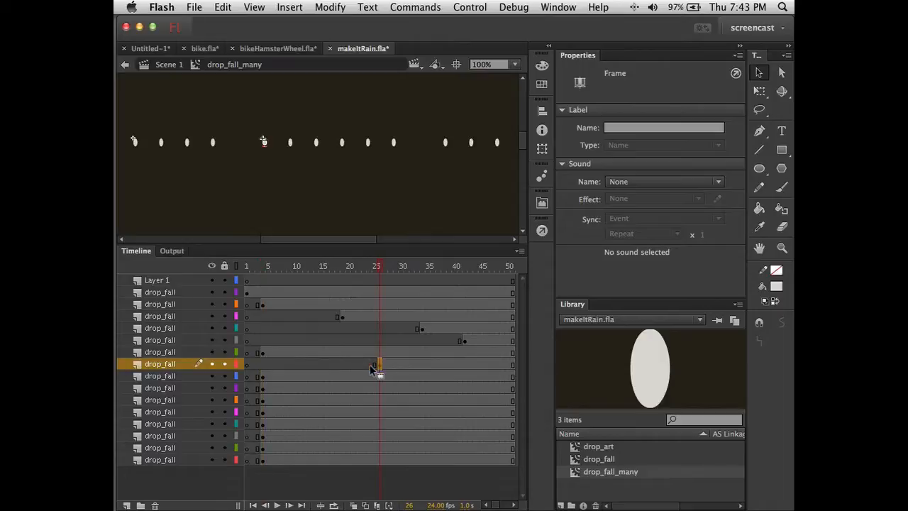
{"action": "left_click", "coordinate": [261, 353]}
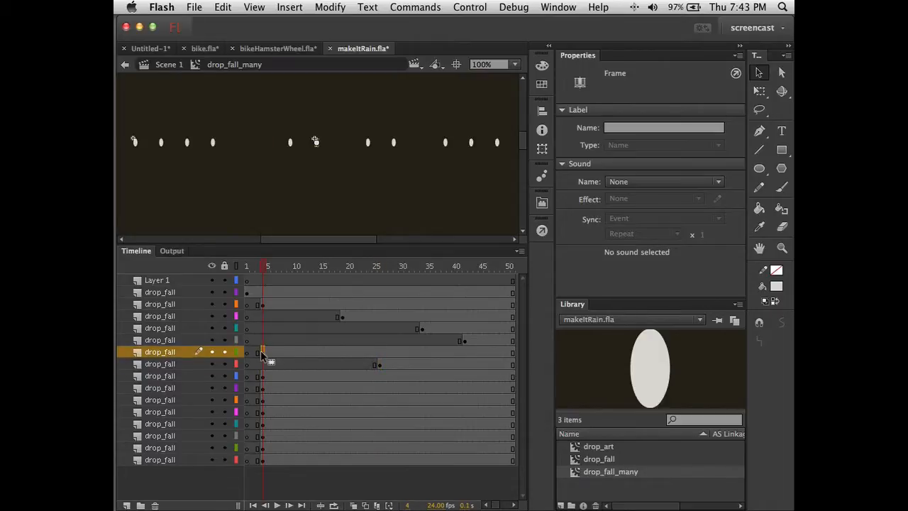
{"action": "left_click_drag", "start_coordinate": [261, 353], "coordinate": [411, 353]}
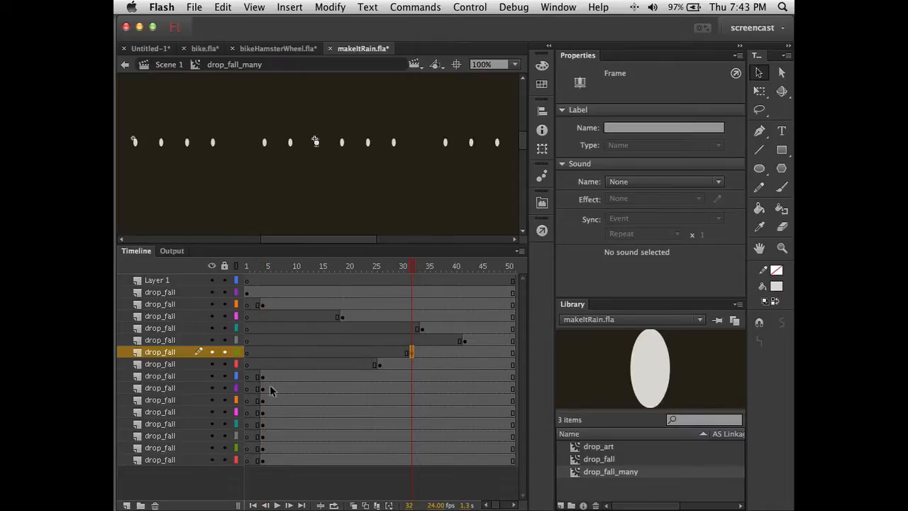
Step: Move the drop keyframes of the eighth to eleventh drop_fall layers to frames 7, 13, 42 and 34 respectively
{"action": "left_click_drag", "start_coordinate": [262, 391], "coordinate": [310, 390]}
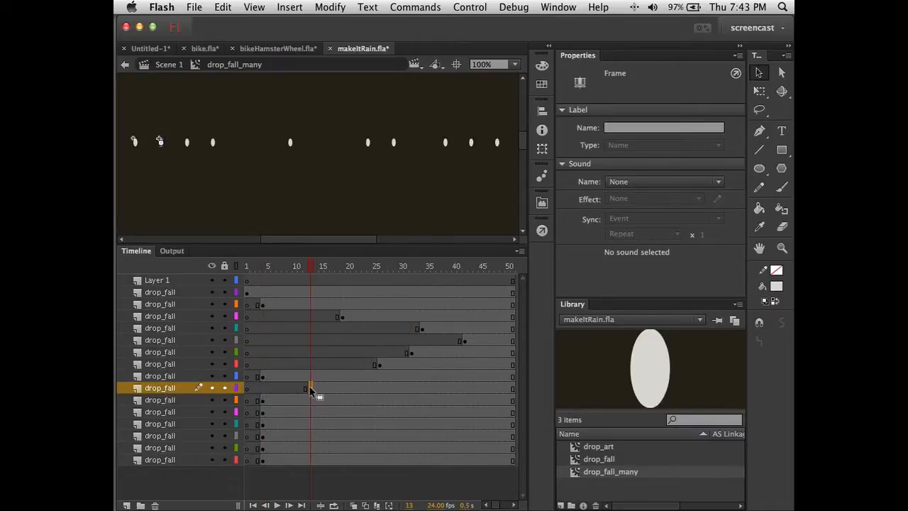
{"action": "left_click", "coordinate": [261, 377]}
{"action": "left_click_drag", "start_coordinate": [262, 374], "coordinate": [281, 372]}
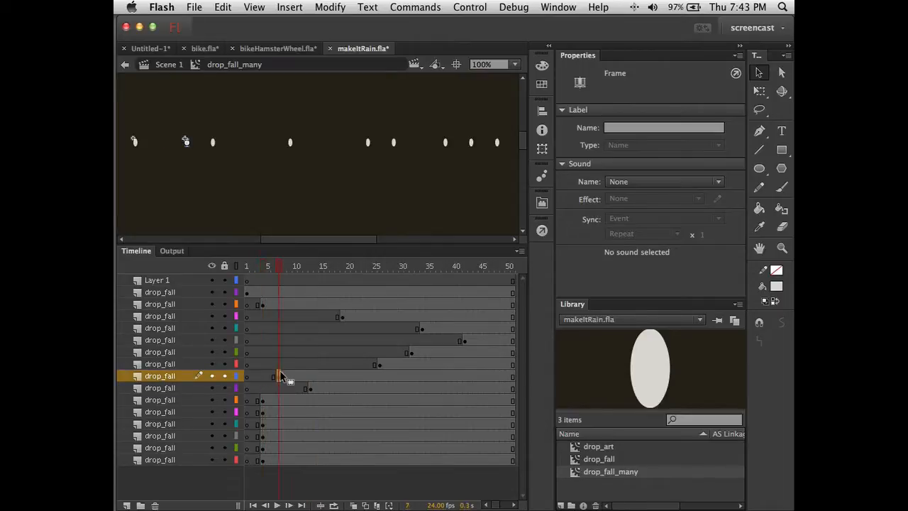
{"action": "left_click", "coordinate": [263, 402]}
{"action": "left_click_drag", "start_coordinate": [262, 401], "coordinate": [465, 402]}
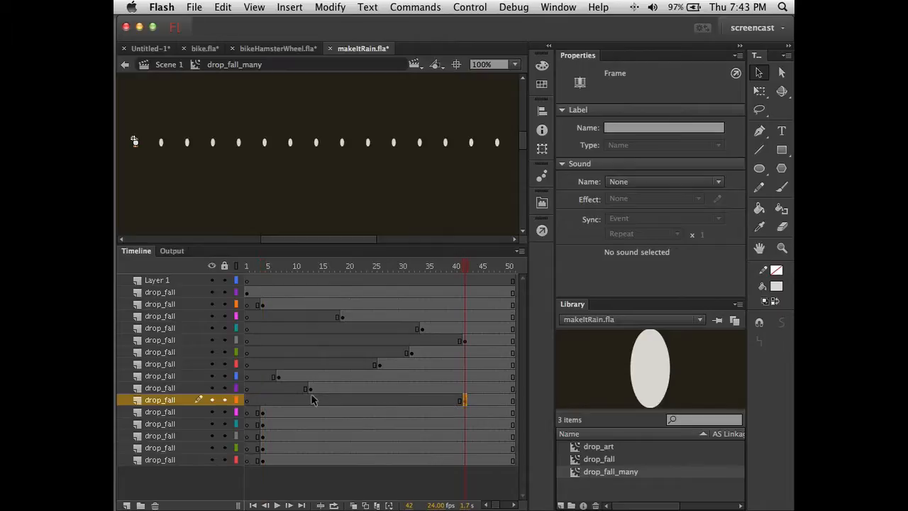
{"action": "left_click", "coordinate": [263, 412]}
{"action": "left_click_drag", "start_coordinate": [262, 412], "coordinate": [422, 412]}
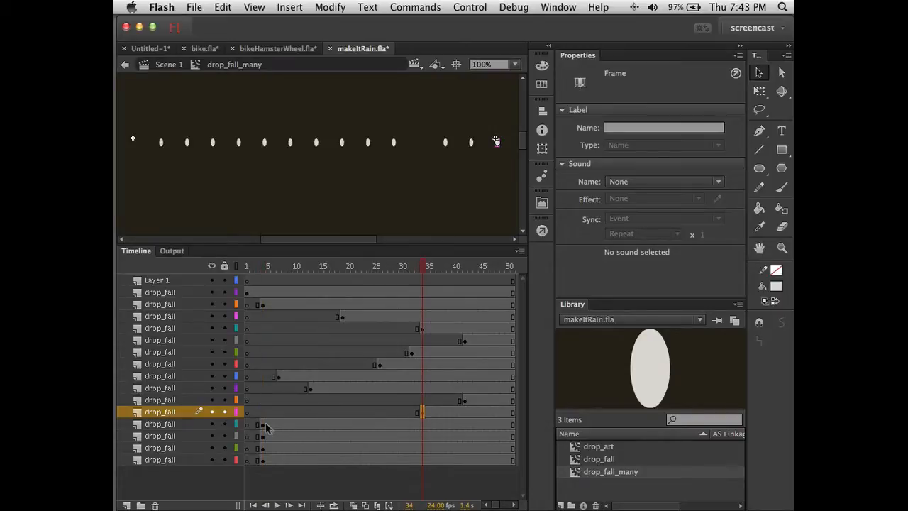
Step: Shift the drop keyframes of the lowest four drop_fall layers to frames 47, 29, 21 and 37, from the twelfth layer downward
{"action": "left_click_drag", "start_coordinate": [263, 424], "coordinate": [385, 421]}
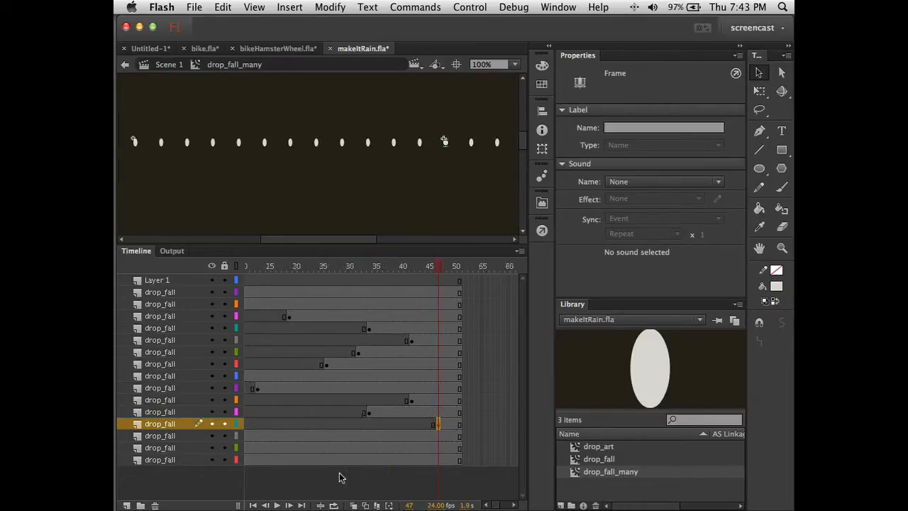
{"action": "scroll", "coordinate": [342, 478], "scroll_direction": "left", "scroll_amount": 5}
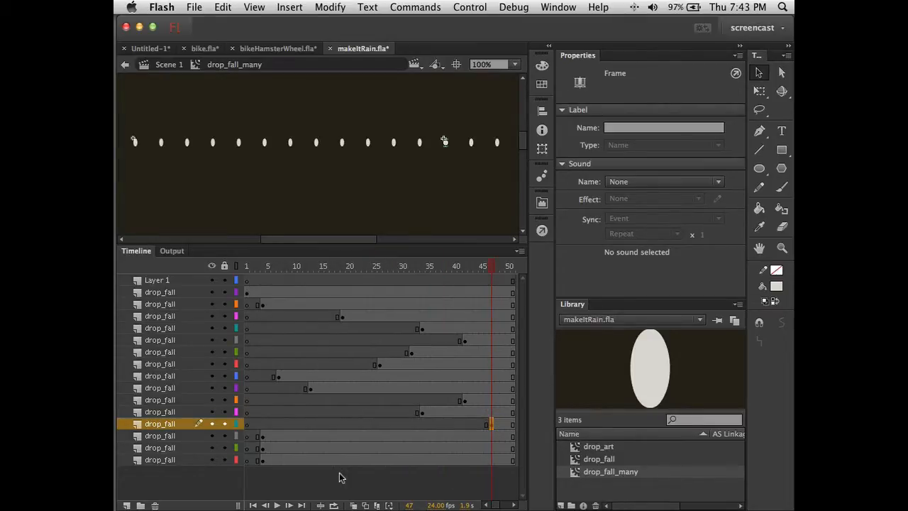
{"action": "left_click", "coordinate": [261, 439]}
{"action": "left_click_drag", "start_coordinate": [262, 442], "coordinate": [396, 438]}
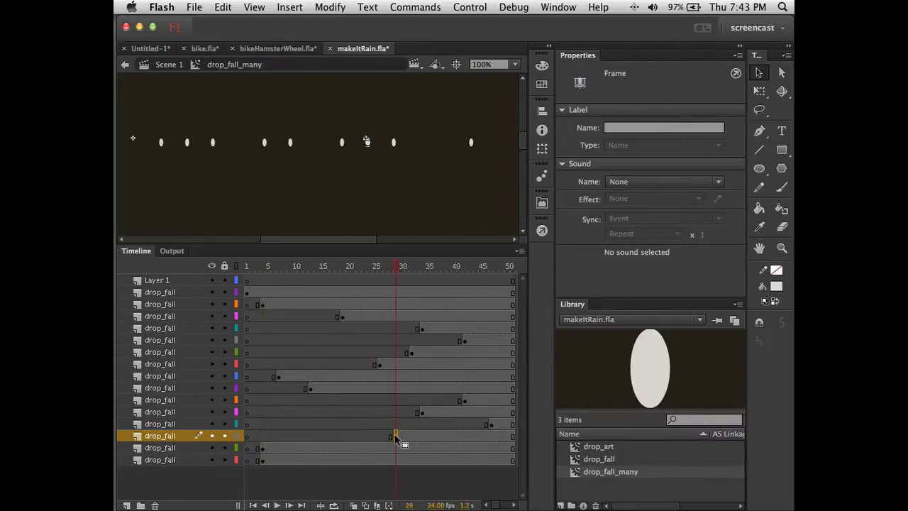
{"action": "left_click", "coordinate": [261, 448]}
{"action": "left_click_drag", "start_coordinate": [262, 451], "coordinate": [353, 454]}
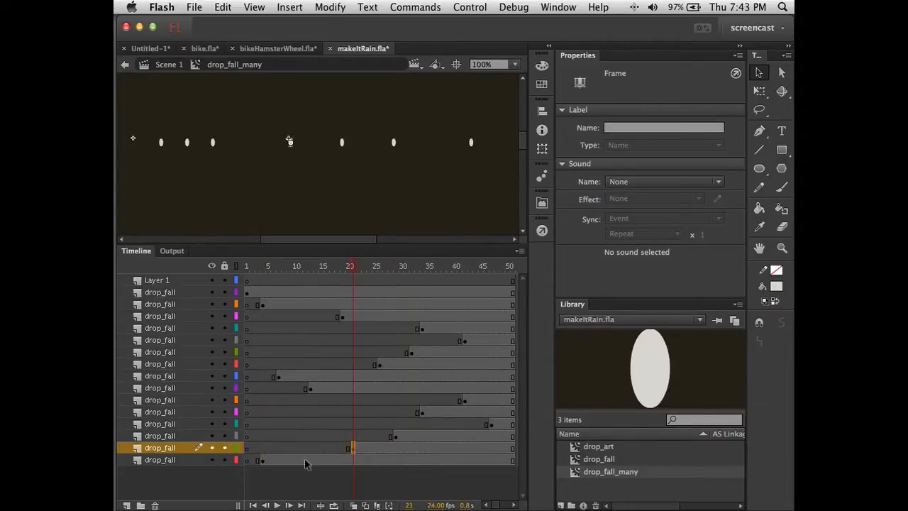
{"action": "left_click", "coordinate": [263, 465]}
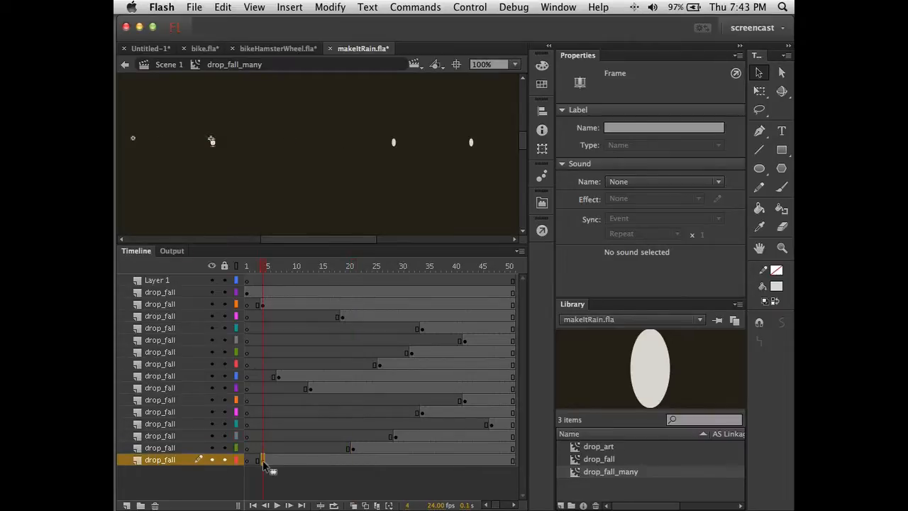
{"action": "mouse_move", "coordinate": [262, 464]}
{"action": "left_mouse_down"}
{"action": "mouse_move", "coordinate": [411, 447]}
{"action": "mouse_move", "coordinate": [516, 450]}
{"action": "mouse_move", "coordinate": [254, 460]}
{"action": "left_mouse_up"}
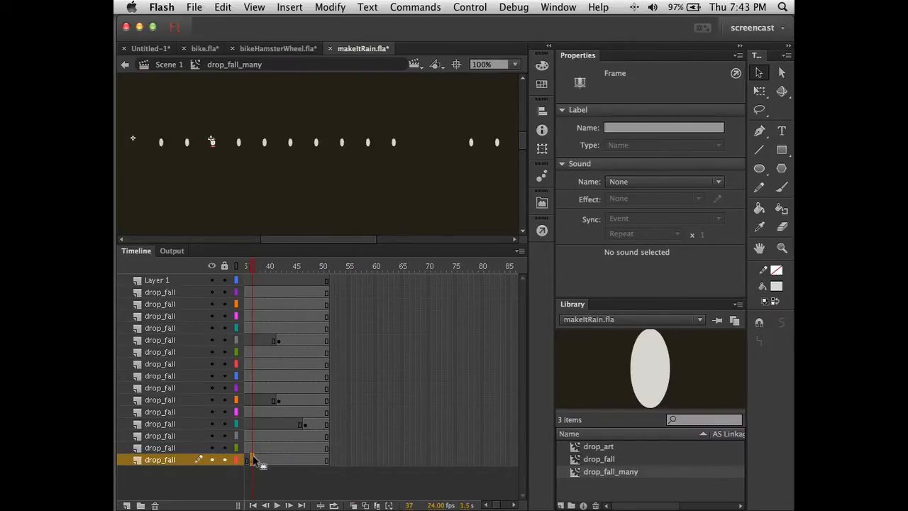
{"action": "scroll", "coordinate": [390, 479], "scroll_direction": "left", "scroll_amount": 10}
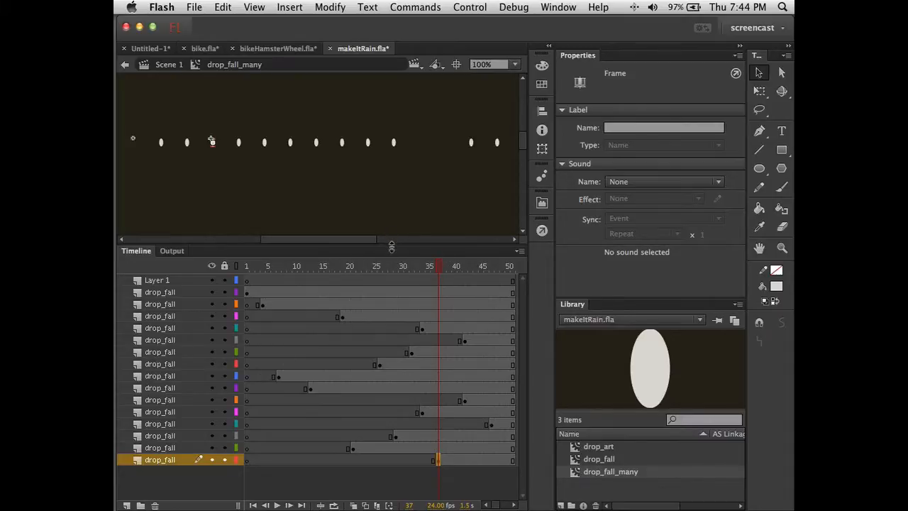
Step: Shrink the timeline's height slightly, and examine which drops start at frames 1, 4 and 7 before returning to frame 1
{"action": "left_click_drag", "start_coordinate": [391, 246], "coordinate": [391, 274]}
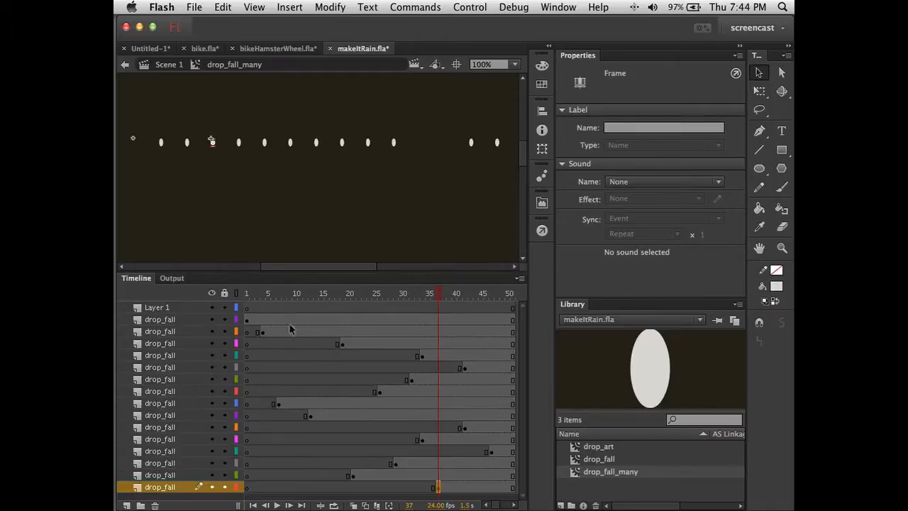
{"action": "left_click", "coordinate": [248, 293]}
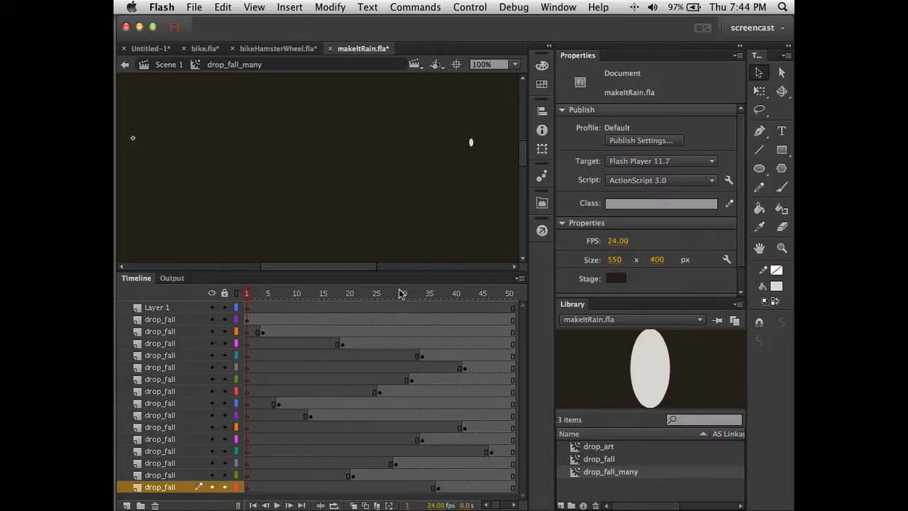
{"action": "left_click", "coordinate": [264, 331]}
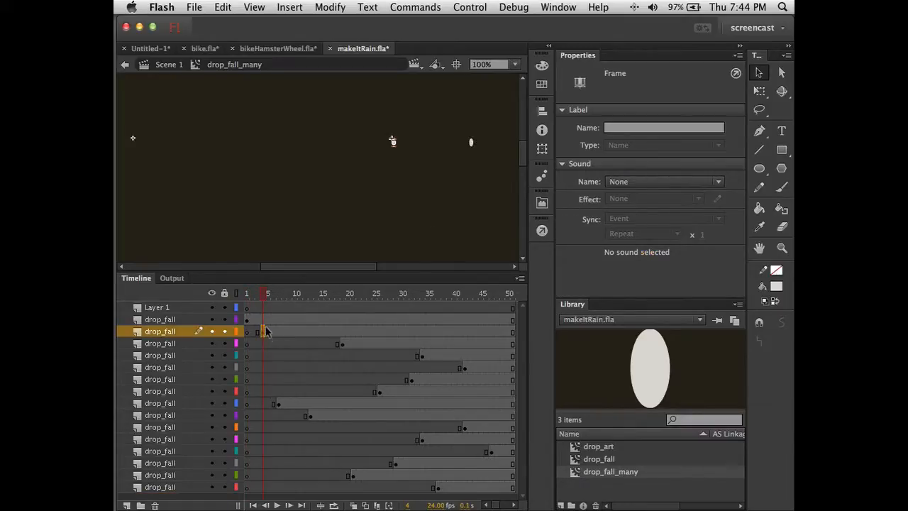
{"action": "left_click_drag", "start_coordinate": [263, 297], "coordinate": [278, 302]}
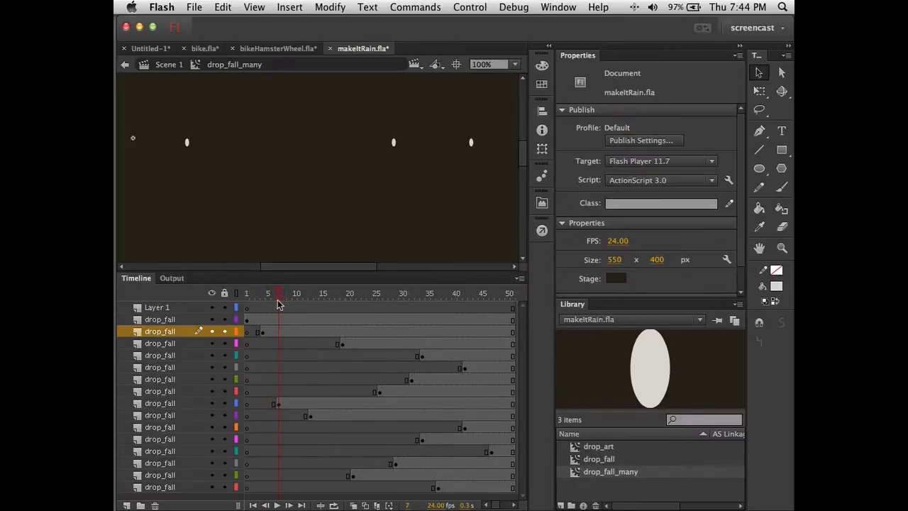
{"action": "left_click", "coordinate": [280, 404]}
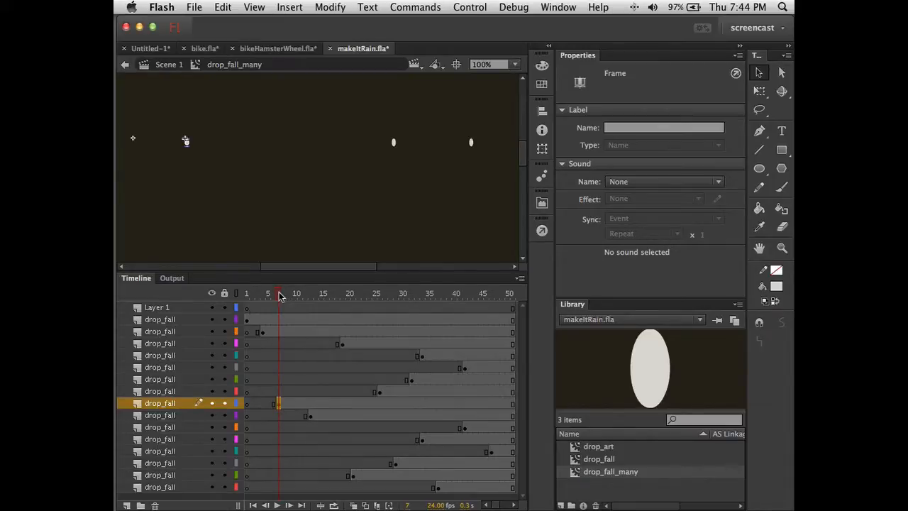
{"action": "left_click_drag", "start_coordinate": [280, 297], "coordinate": [224, 293]}
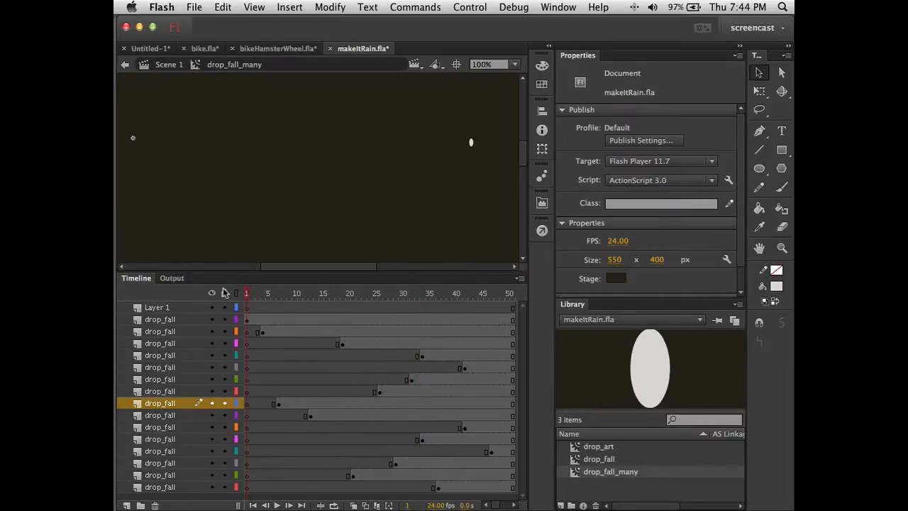
Step: Return to Scene 1, reduce the timeline's height to reveal the full stage, and select the drop_fall_many instance above it
{"action": "left_click", "coordinate": [156, 66]}
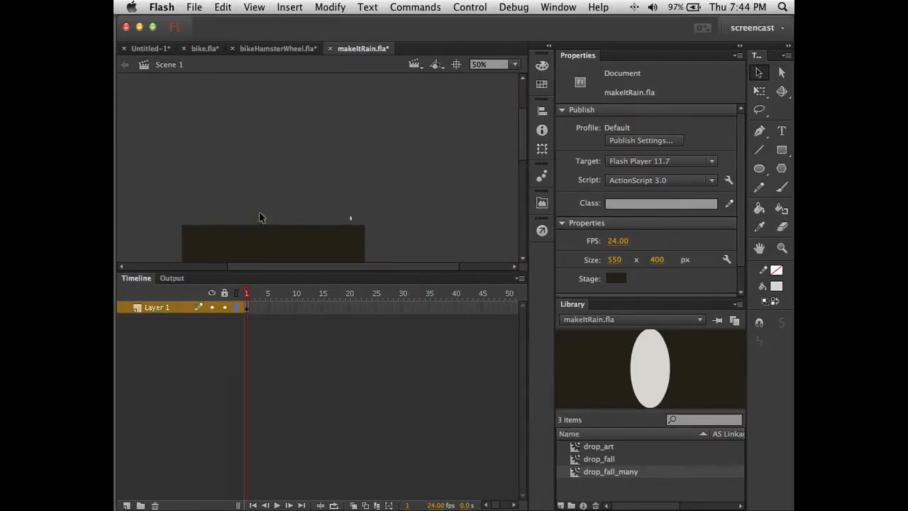
{"action": "left_click_drag", "start_coordinate": [334, 161], "coordinate": [369, 253]}
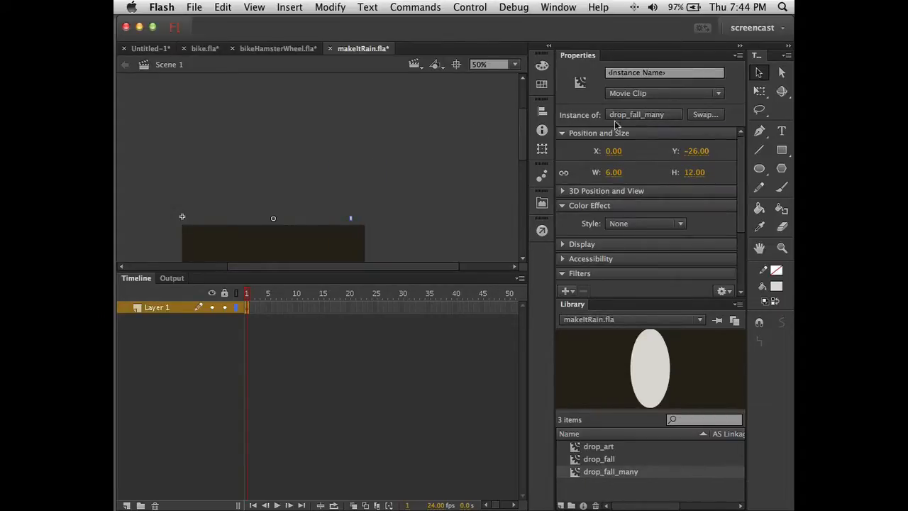
{"action": "left_click", "coordinate": [421, 183]}
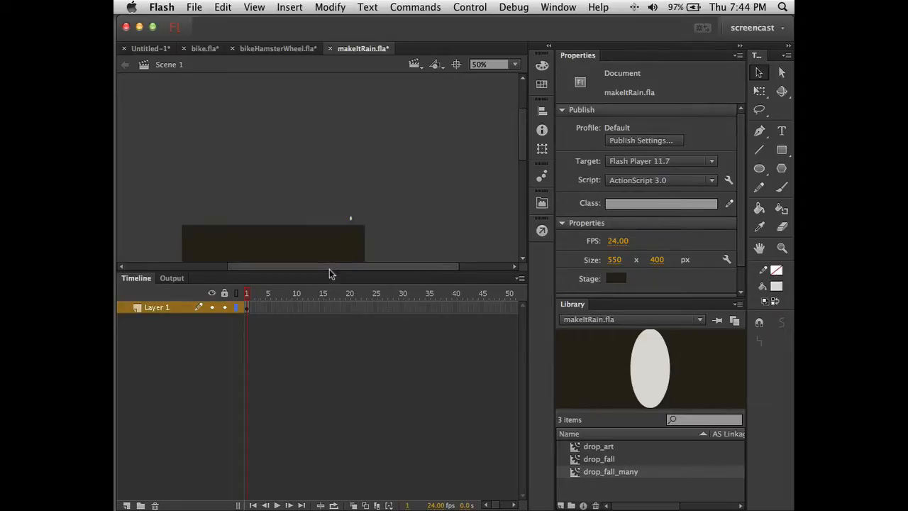
{"action": "left_click_drag", "start_coordinate": [331, 273], "coordinate": [321, 386]}
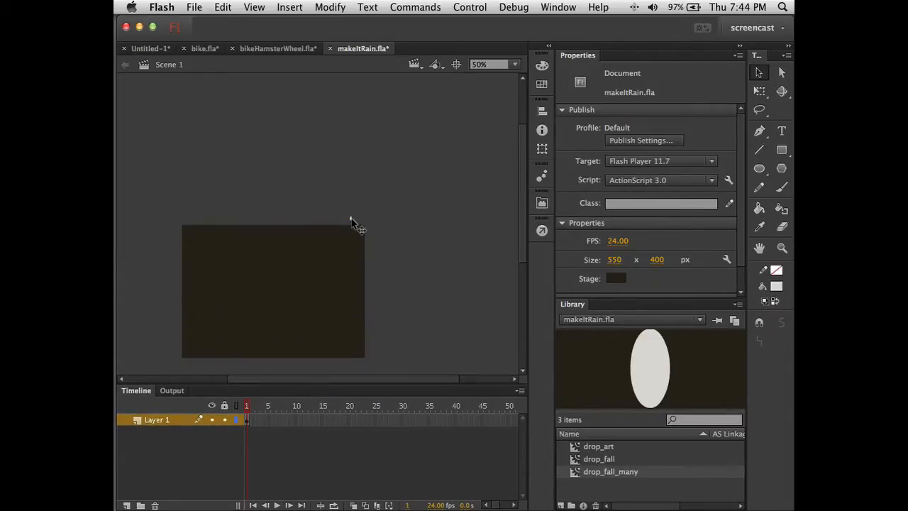
{"action": "key", "text": "super+a"}
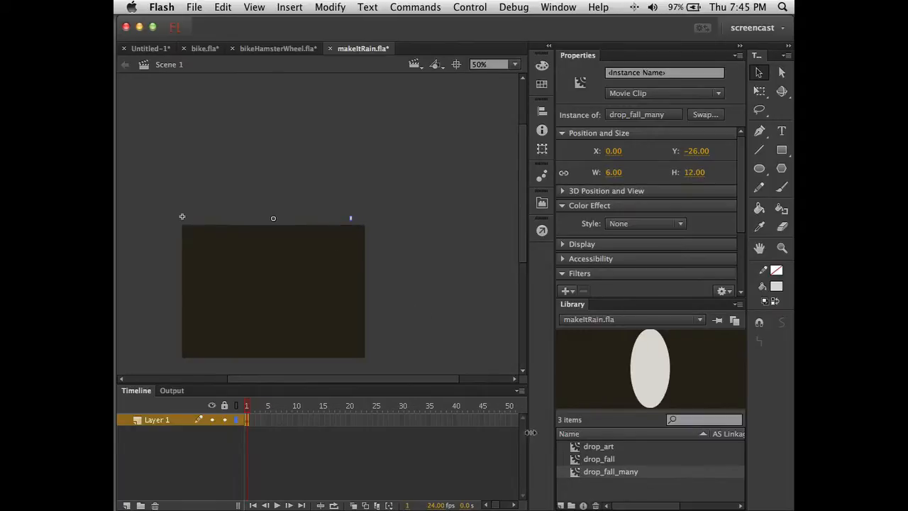
Step: Open the drop_fall_many symbol for editing and rename its Layer 1 as guide
{"action": "double_click", "coordinate": [574, 473]}
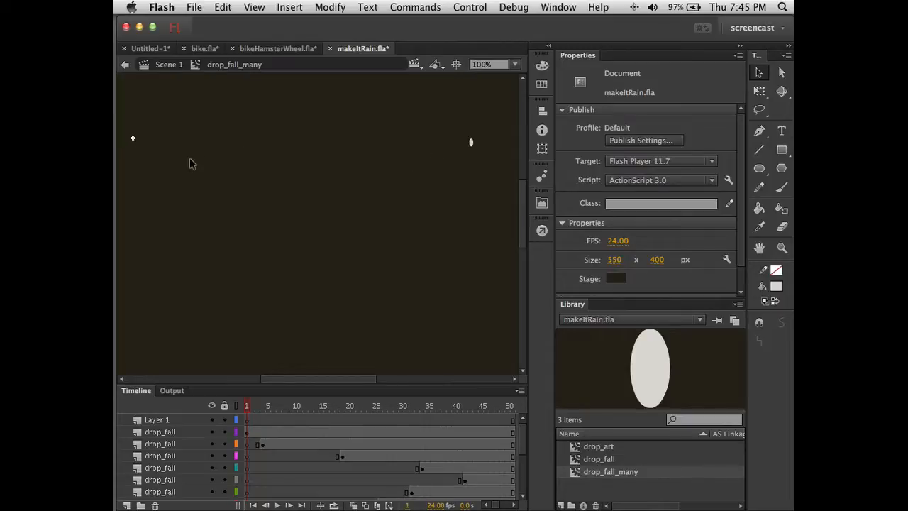
{"action": "left_click", "coordinate": [248, 420]}
{"action": "double_click", "coordinate": [154, 420]}
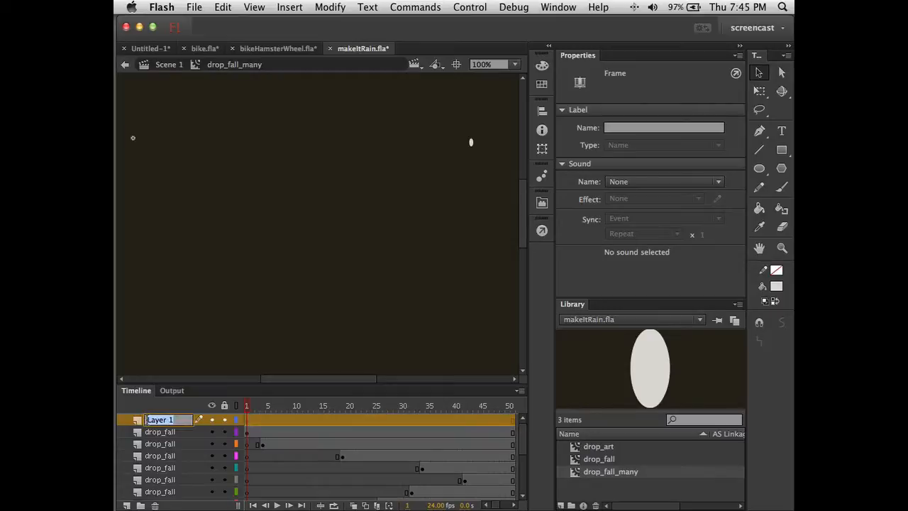
{"action": "type", "text": "guide"}
{"action": "key", "text": "Return"}
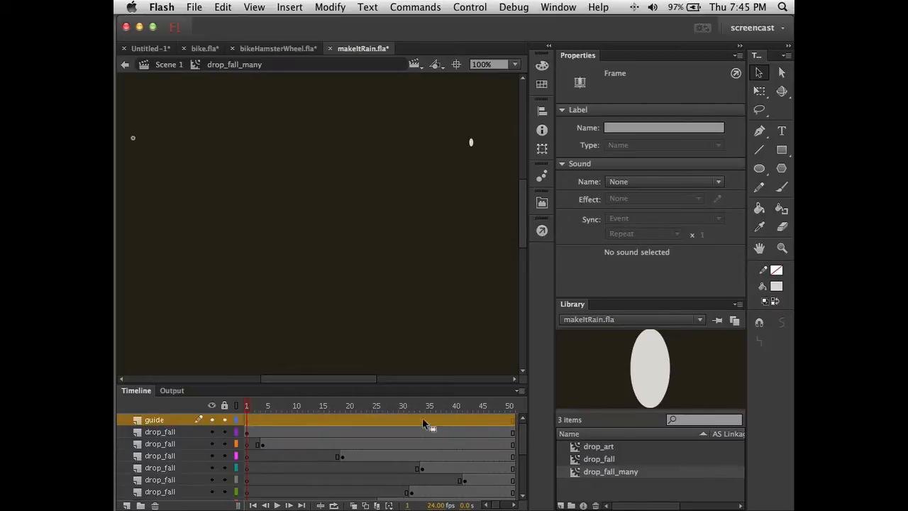
Step: Draw a magenta horizontal line about 354 px wide on the guide layer, starting at the registration point
{"action": "key", "text": "n"}
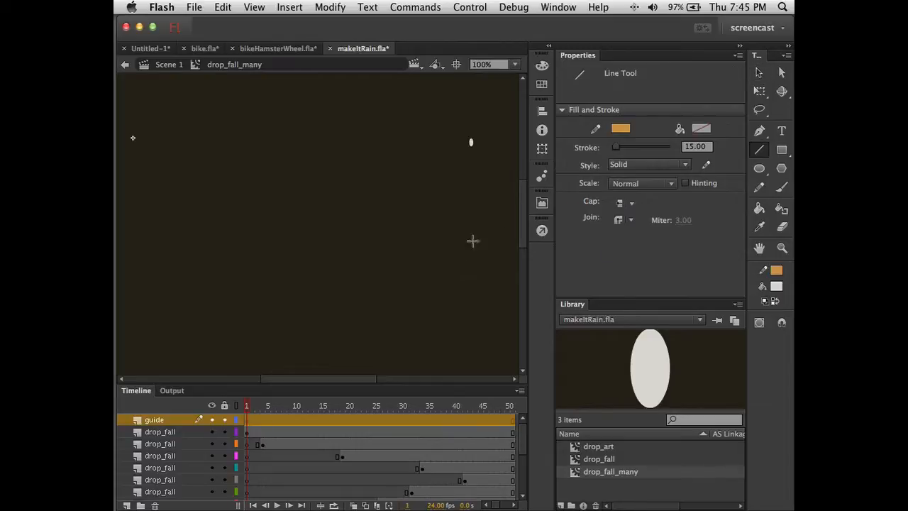
{"action": "left_click", "coordinate": [620, 129]}
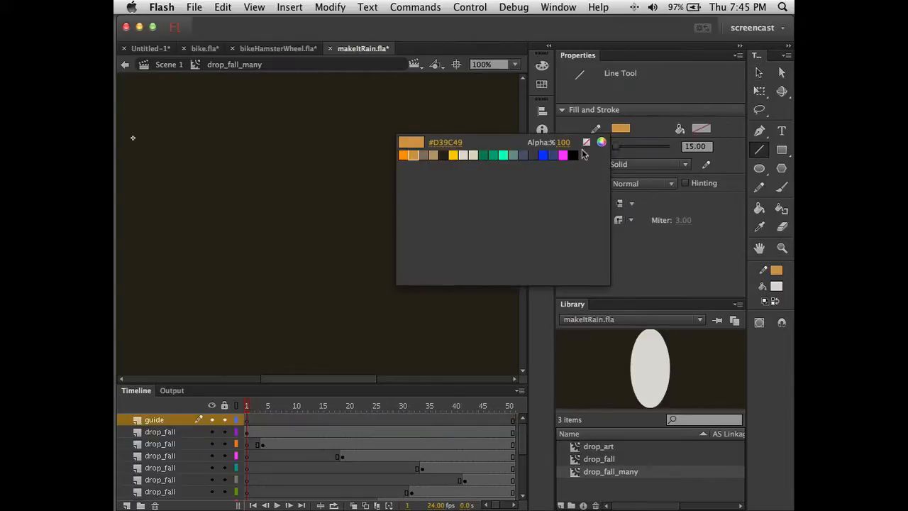
{"action": "left_click", "coordinate": [565, 155]}
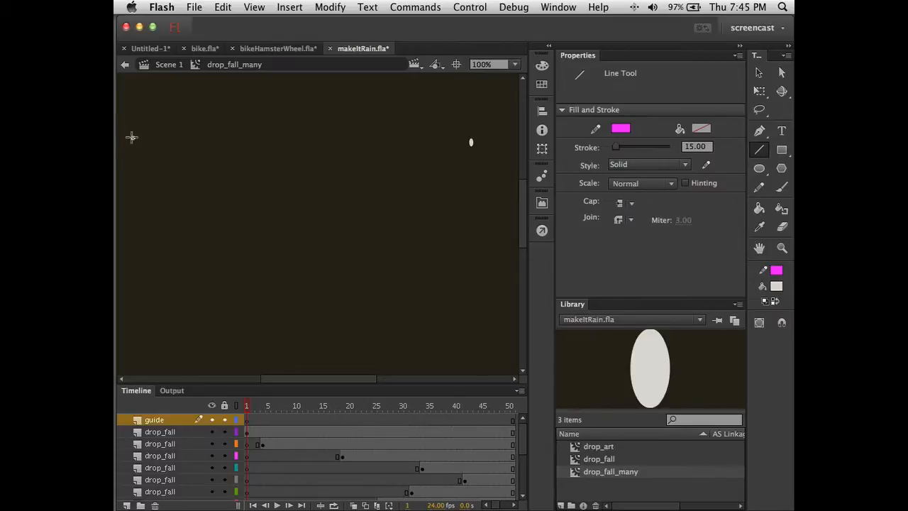
{"action": "left_click_drag", "start_coordinate": [133, 138], "coordinate": [368, 133]}
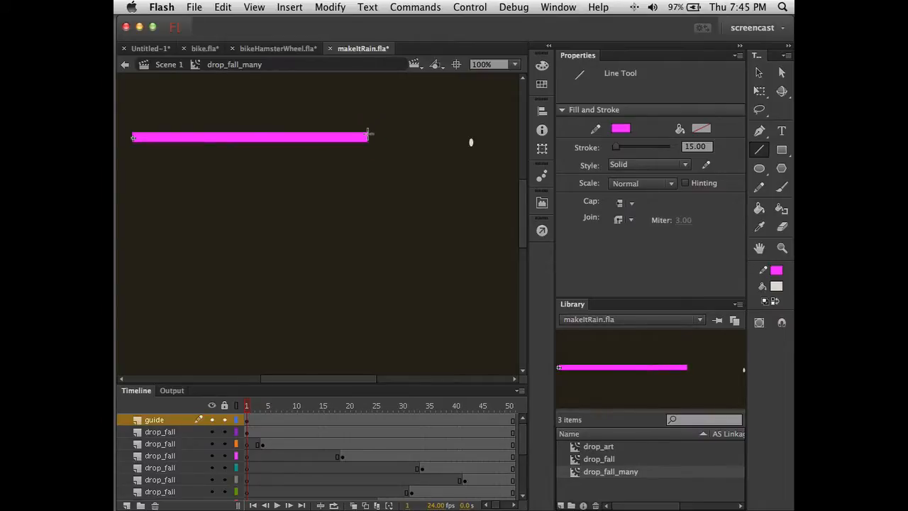
Step: Change the guide line's stroke style to Hairline and set its width to 550
{"action": "key", "text": "v"}
{"action": "left_click", "coordinate": [353, 138]}
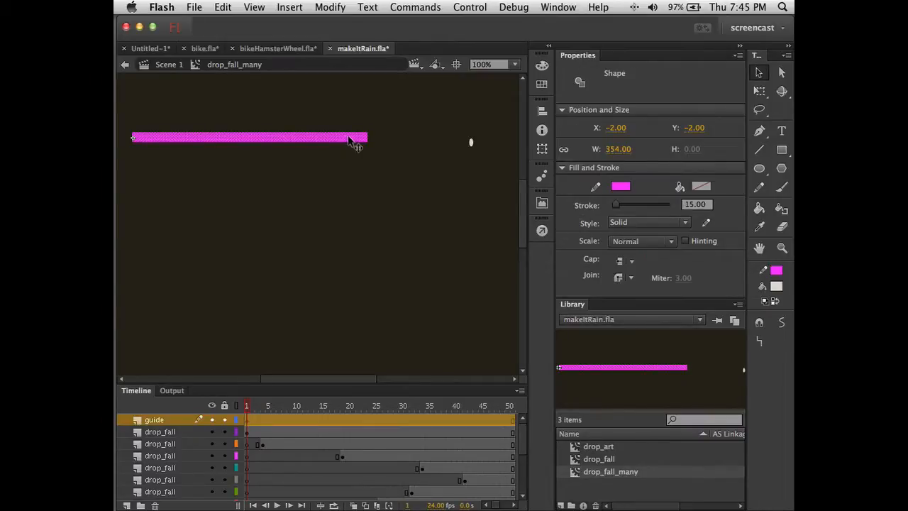
{"action": "left_click", "coordinate": [647, 222]}
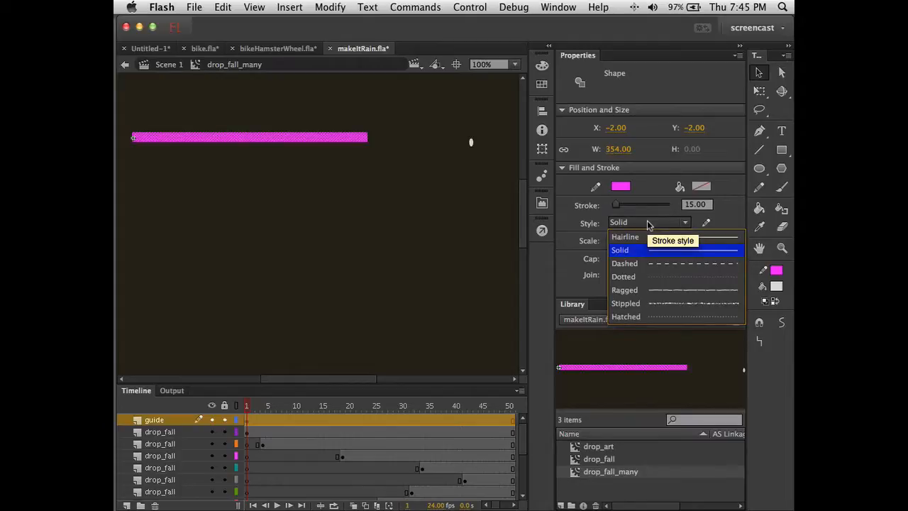
{"action": "left_click", "coordinate": [647, 238]}
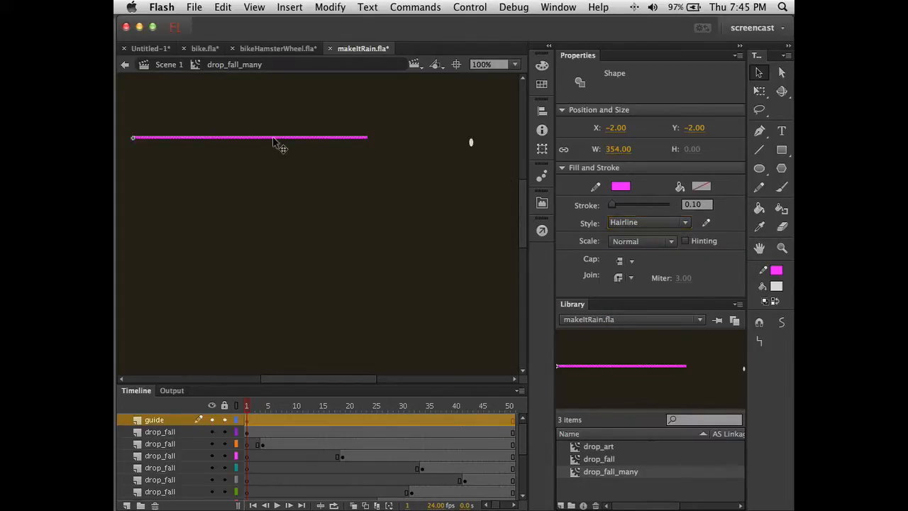
{"action": "left_click", "coordinate": [610, 151]}
{"action": "type", "text": "55"}
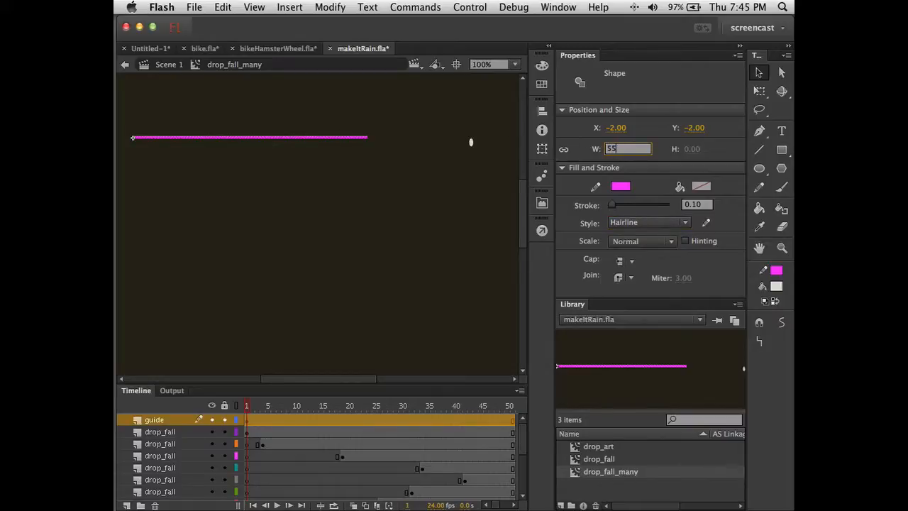
{"action": "type", "text": "0"}
{"action": "key", "text": "Return"}
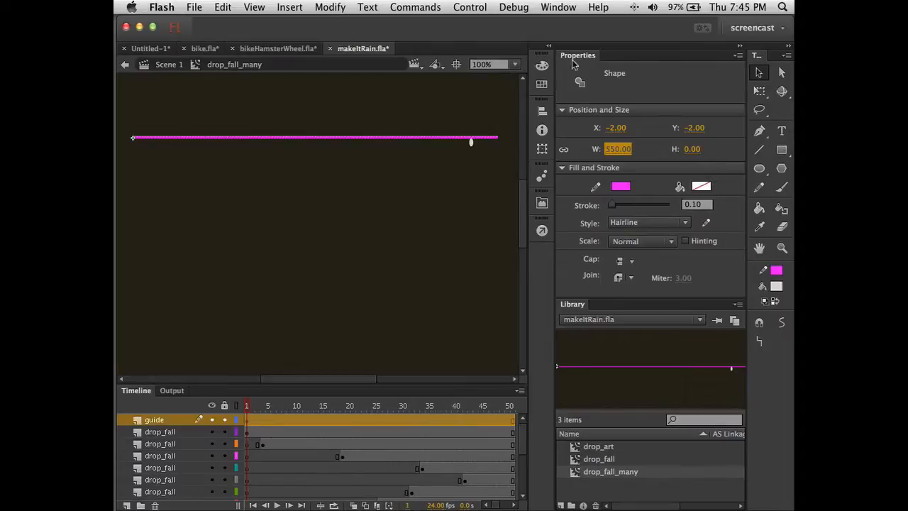
{"action": "left_click", "coordinate": [448, 112]}
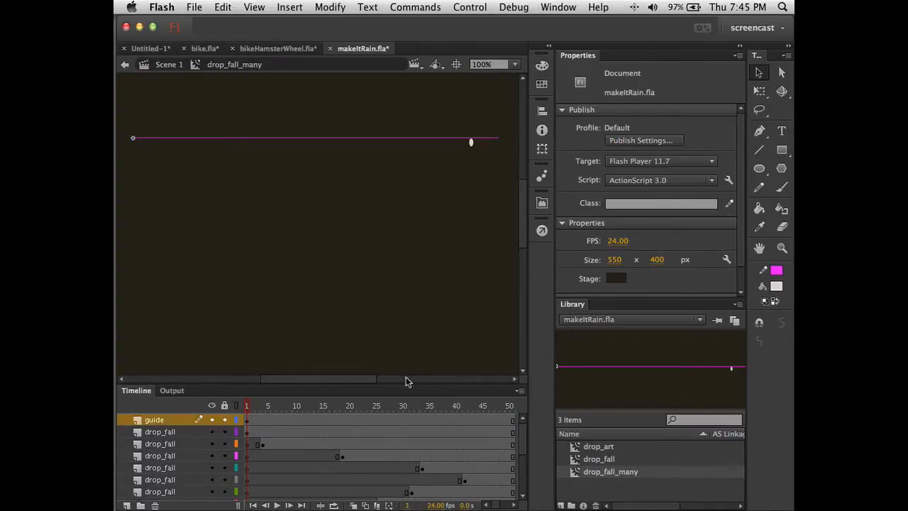
Step: Scrub through the drop frames to compare them with the guide line, and check the drop_fall_many instance in Scene 1
{"action": "left_click", "coordinate": [506, 405]}
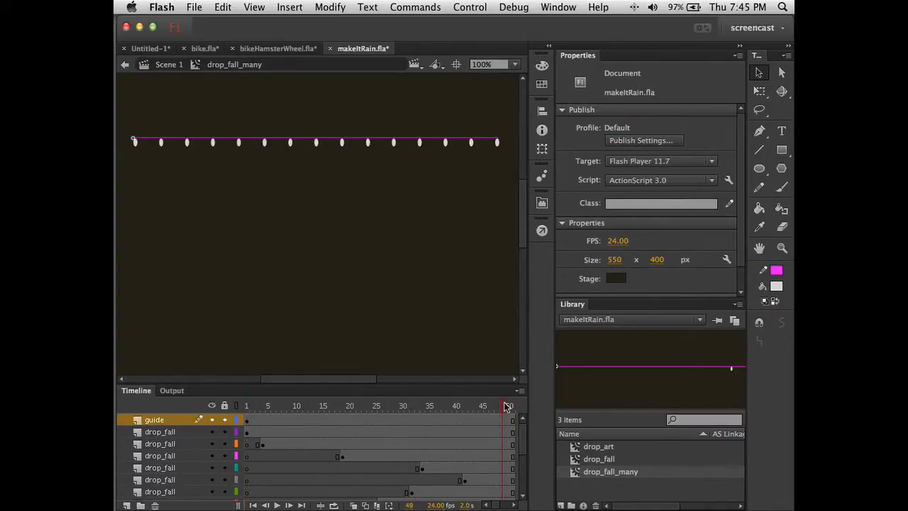
{"action": "left_click_drag", "start_coordinate": [506, 406], "coordinate": [227, 412]}
{"action": "left_click", "coordinate": [167, 68]}
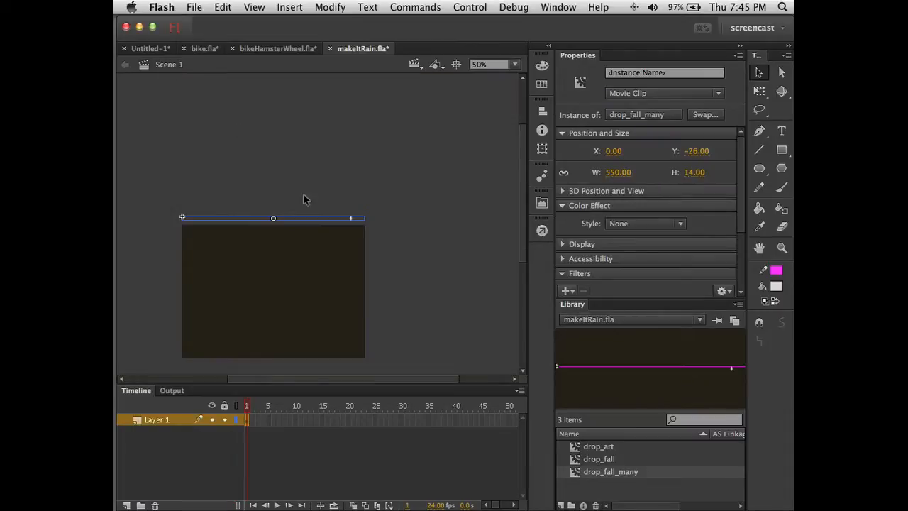
{"action": "left_click", "coordinate": [374, 284]}
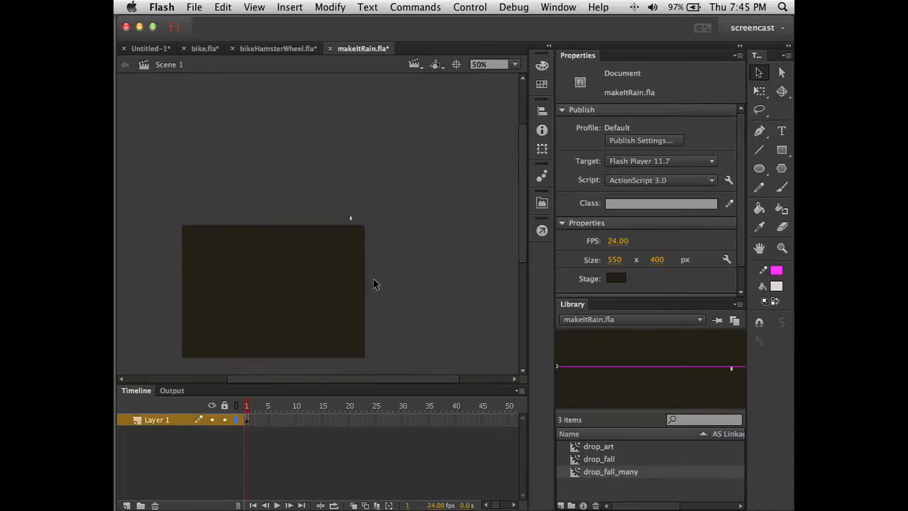
{"action": "left_click", "coordinate": [339, 218]}
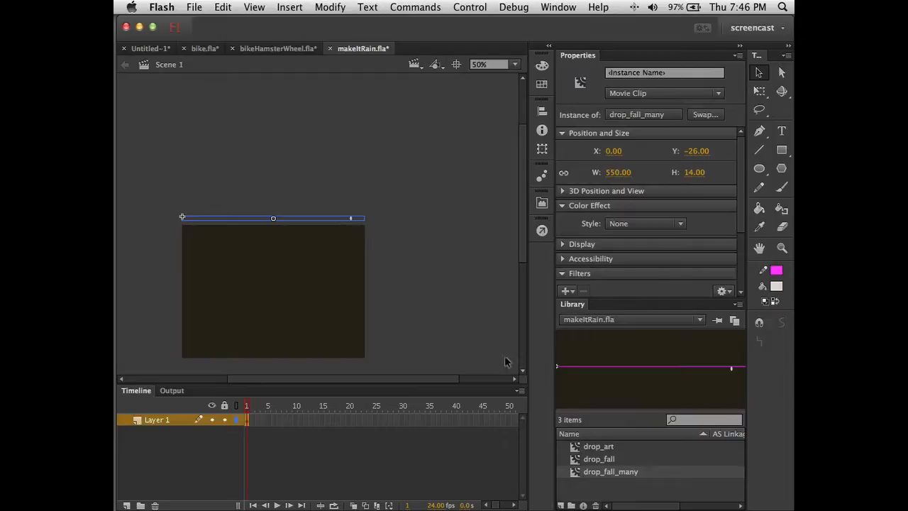
Step: Reopen the drop_fall_many symbol and set the guide line's stroke height to 1
{"action": "double_click", "coordinate": [580, 472]}
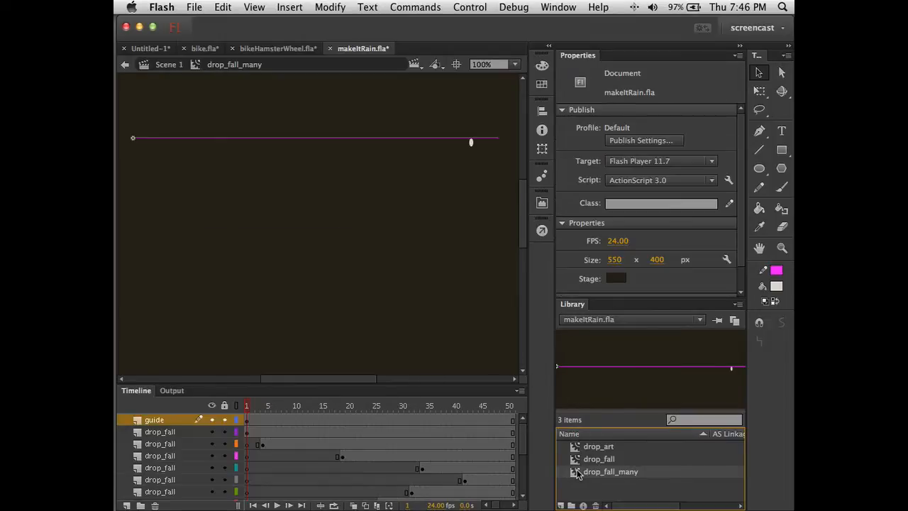
{"action": "left_click", "coordinate": [358, 139]}
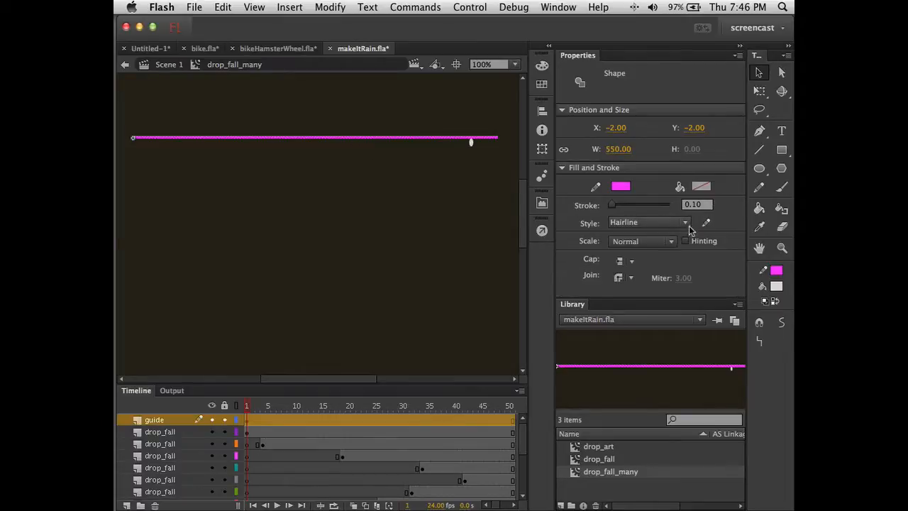
{"action": "left_click", "coordinate": [696, 204]}
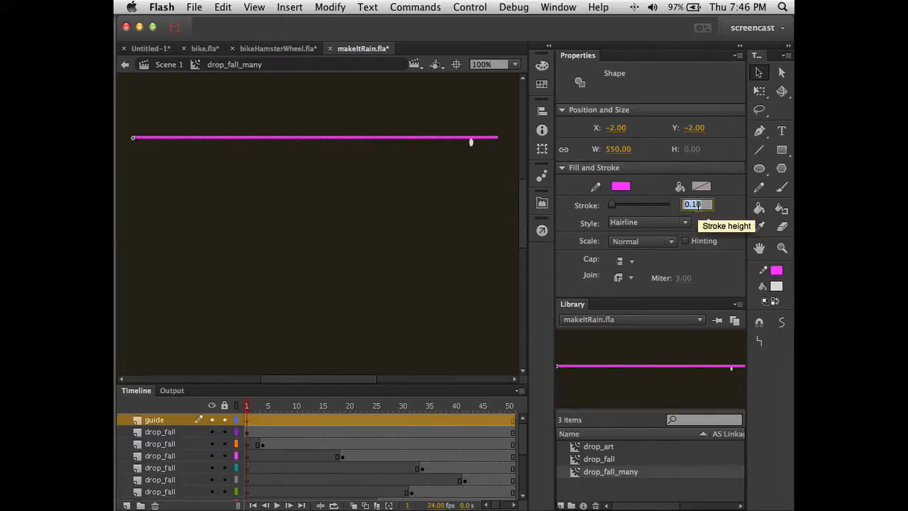
{"action": "type", "text": "1"}
{"action": "key", "text": "Return"}
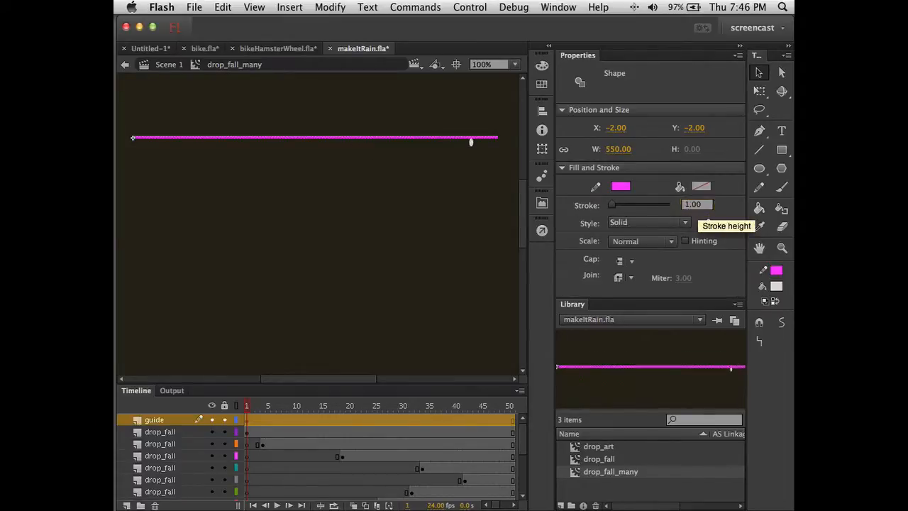
{"action": "left_click", "coordinate": [495, 117]}
Step: Return to Scene 1, test the movie to watch the falling drops, and close the preview
{"action": "left_click", "coordinate": [175, 64]}
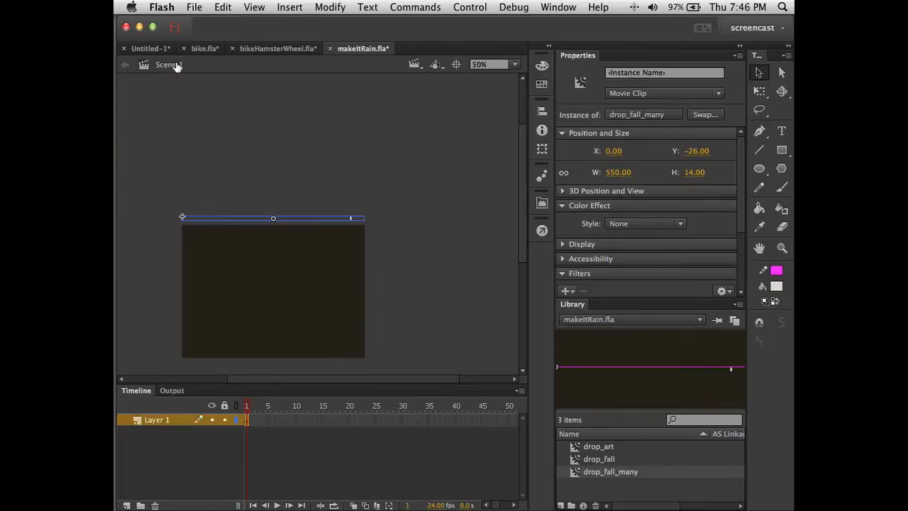
{"action": "left_click", "coordinate": [244, 140]}
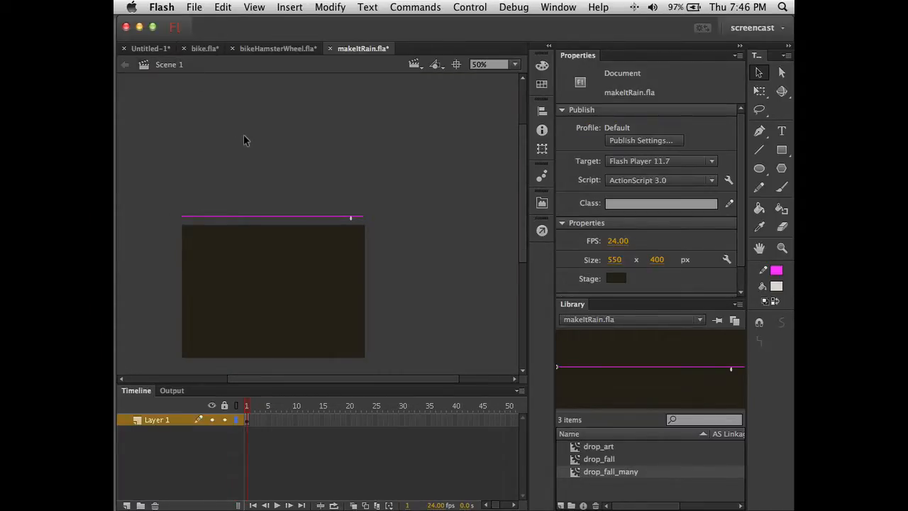
{"action": "left_click", "coordinate": [283, 285], "text": "super"}
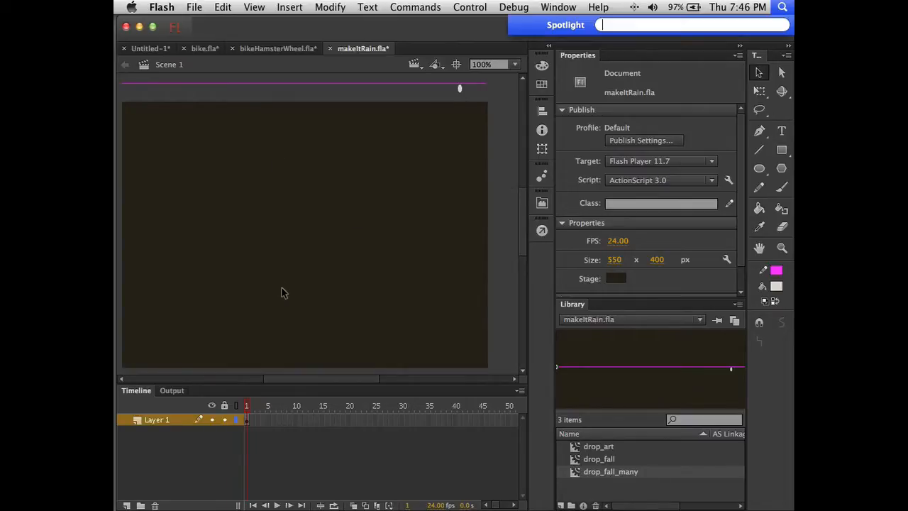
{"action": "key", "text": "super+space"}
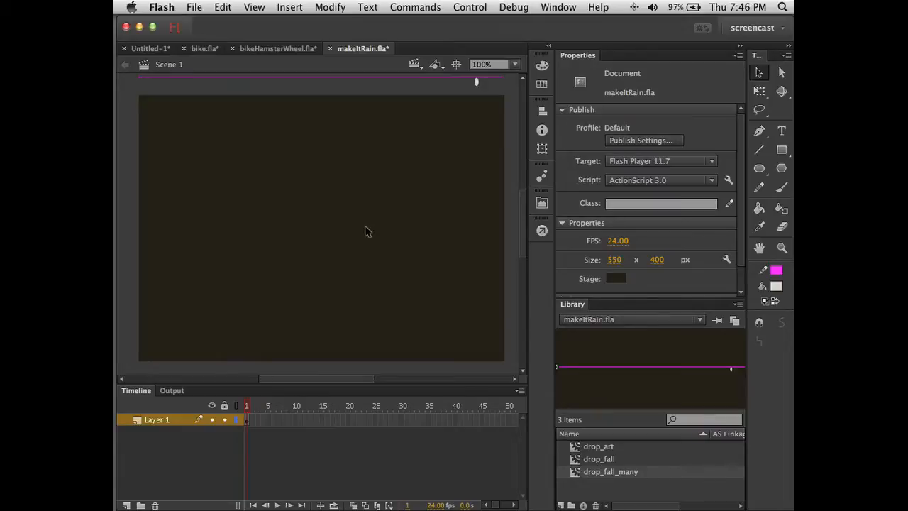
{"action": "key", "text": "super+Return"}
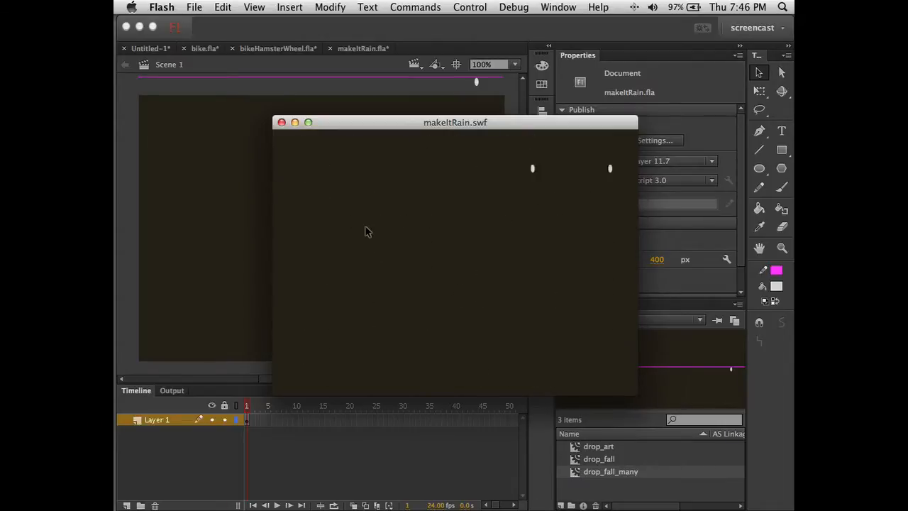
{"action": "left_click", "coordinate": [281, 124]}
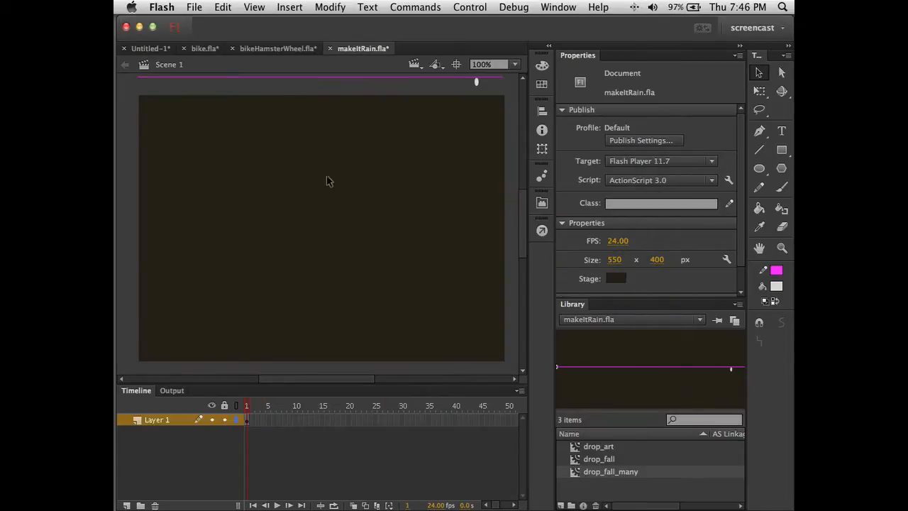
Step: Edit drop_fall_many in place from the stage, and scrub to frame 51 and back to frame 1 to review the drops
{"action": "double_click", "coordinate": [400, 78]}
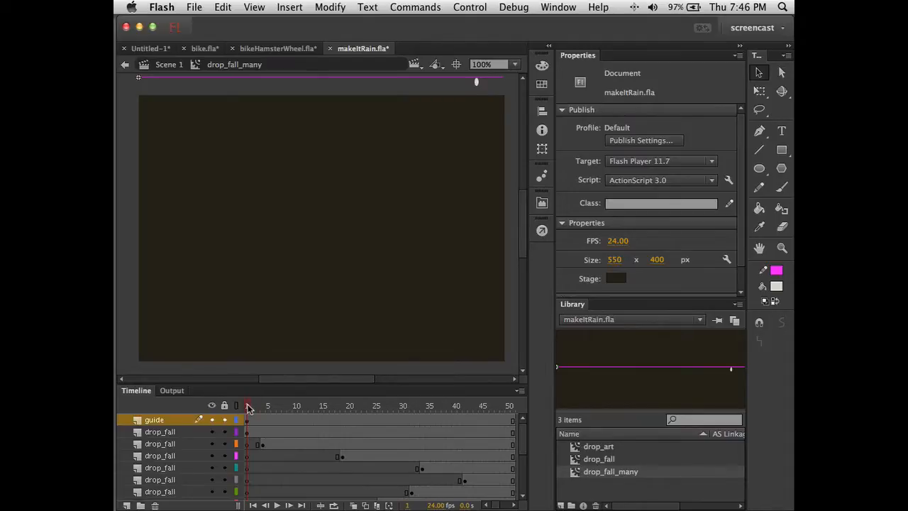
{"action": "left_click_drag", "start_coordinate": [248, 408], "coordinate": [514, 424]}
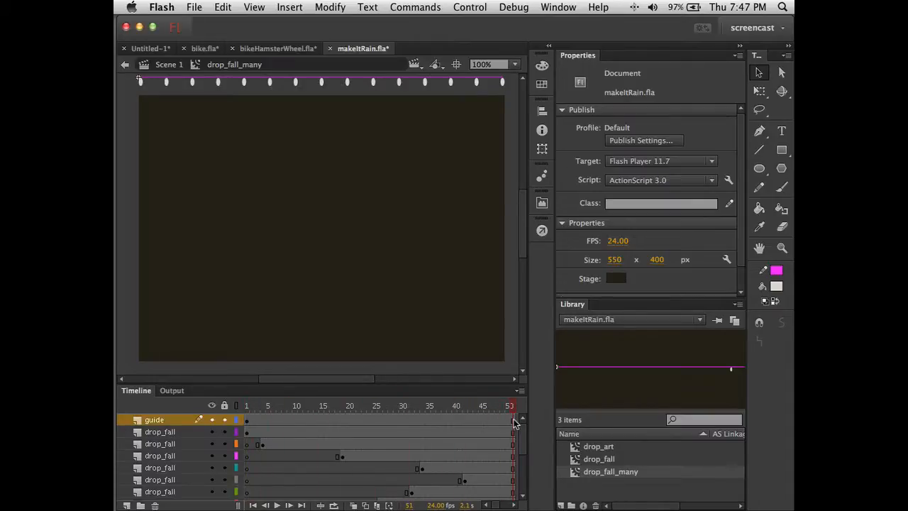
{"action": "left_click_drag", "start_coordinate": [514, 418], "coordinate": [209, 399]}
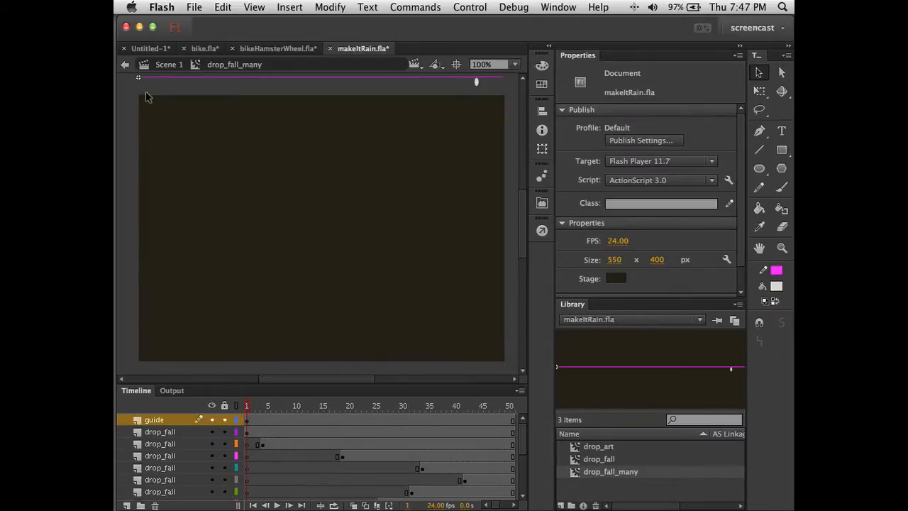
Step: Return to Scene 1 and reopen the drop_fall_many symbol on its own from the library
{"action": "left_click", "coordinate": [164, 69]}
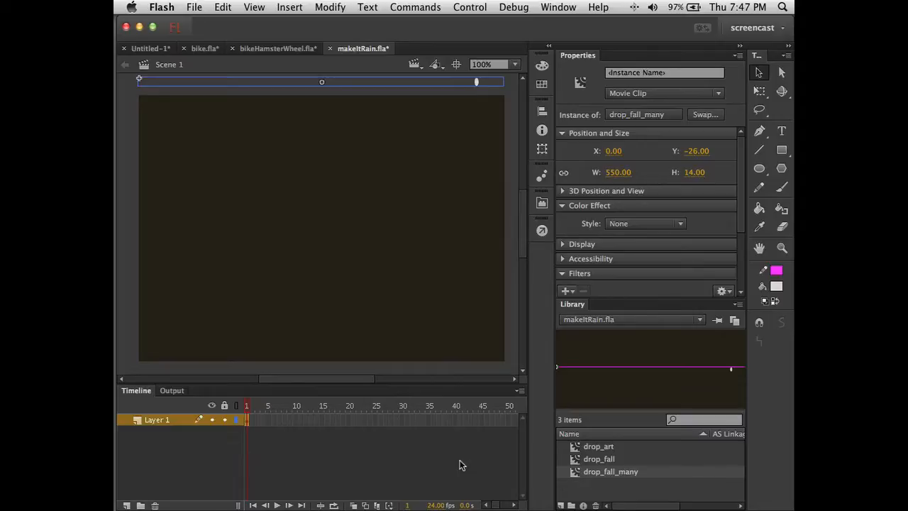
{"action": "left_click", "coordinate": [570, 470]}
{"action": "double_click", "coordinate": [571, 470]}
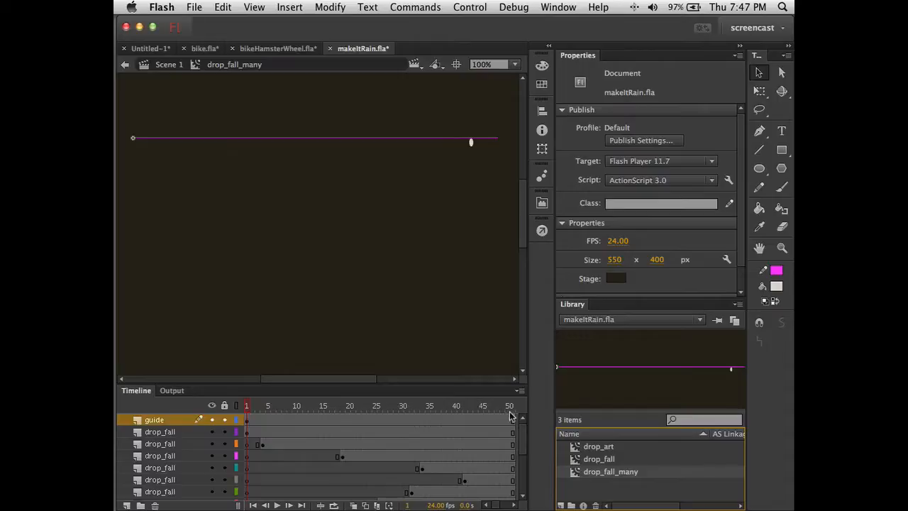
Step: Fit all frames and layers in the timeline with the Small frame view and a taller timeline, and scrub to frame 48
{"action": "left_click", "coordinate": [520, 393]}
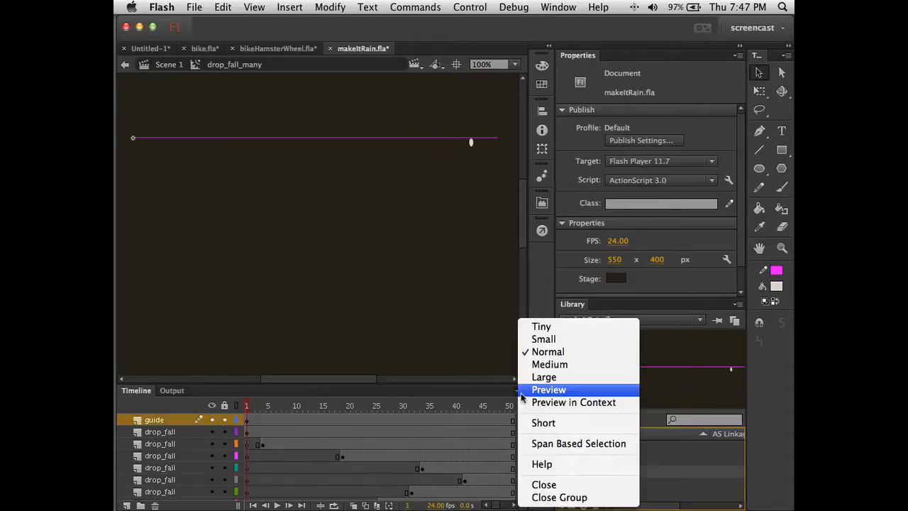
{"action": "left_click", "coordinate": [541, 339]}
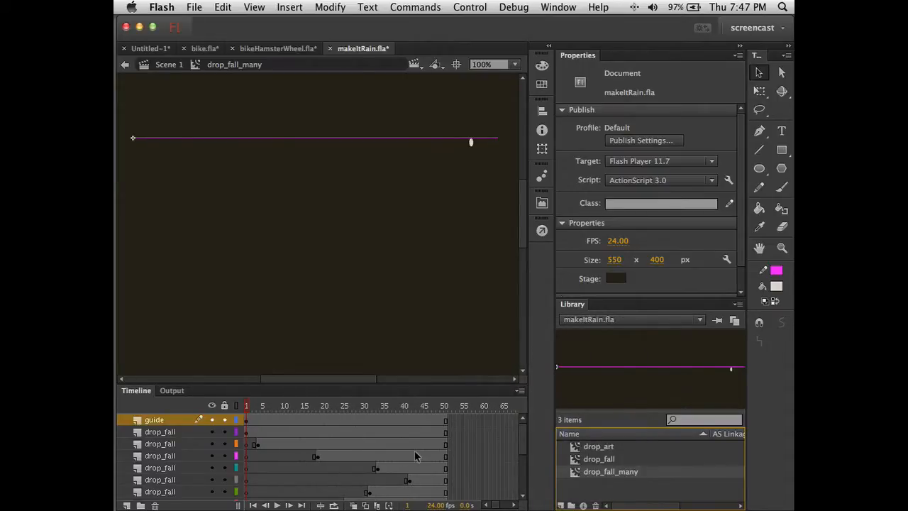
{"action": "left_click_drag", "start_coordinate": [424, 383], "coordinate": [429, 264]}
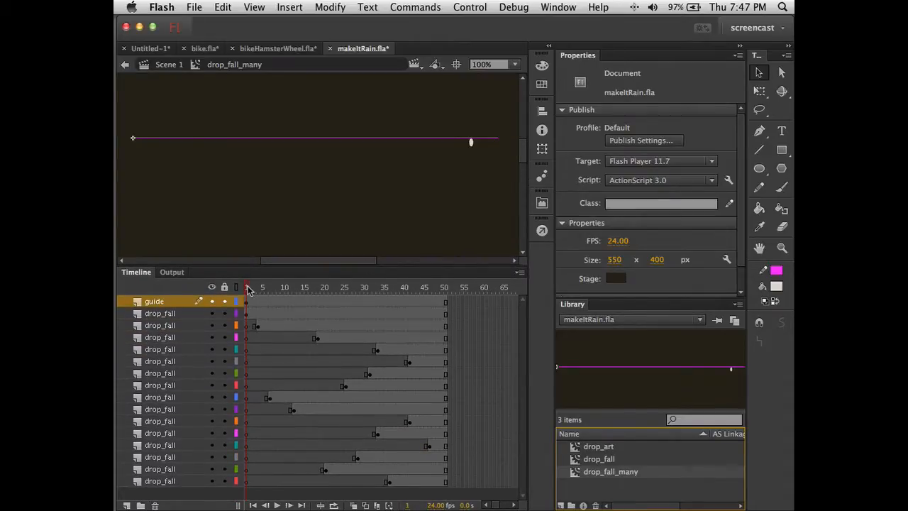
{"action": "left_click_drag", "start_coordinate": [248, 289], "coordinate": [432, 316]}
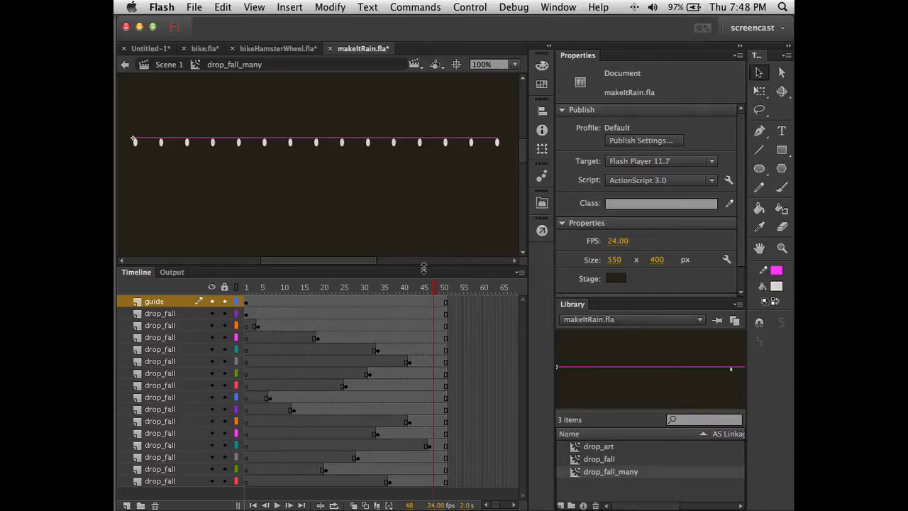
Step: Add a new layer above the guide layer and name it actions
{"action": "left_click", "coordinate": [445, 288]}
{"action": "left_click", "coordinate": [159, 303]}
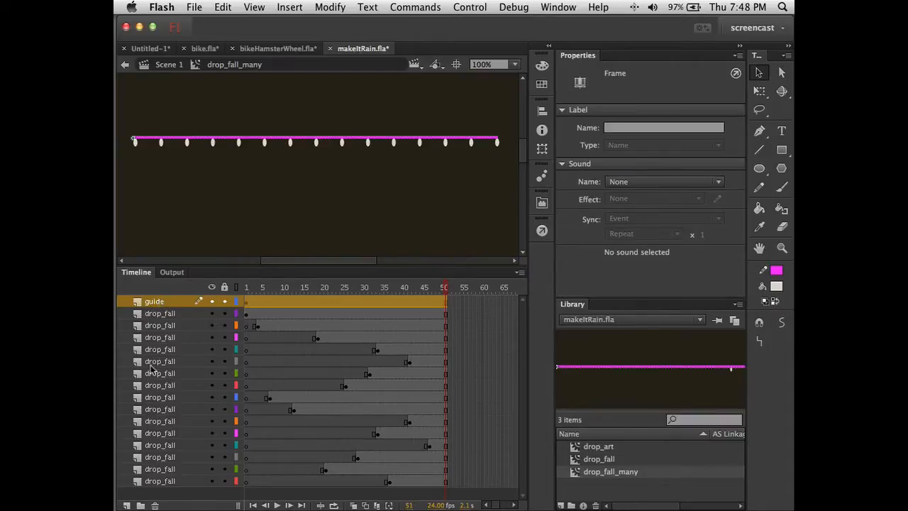
{"action": "left_click", "coordinate": [126, 505]}
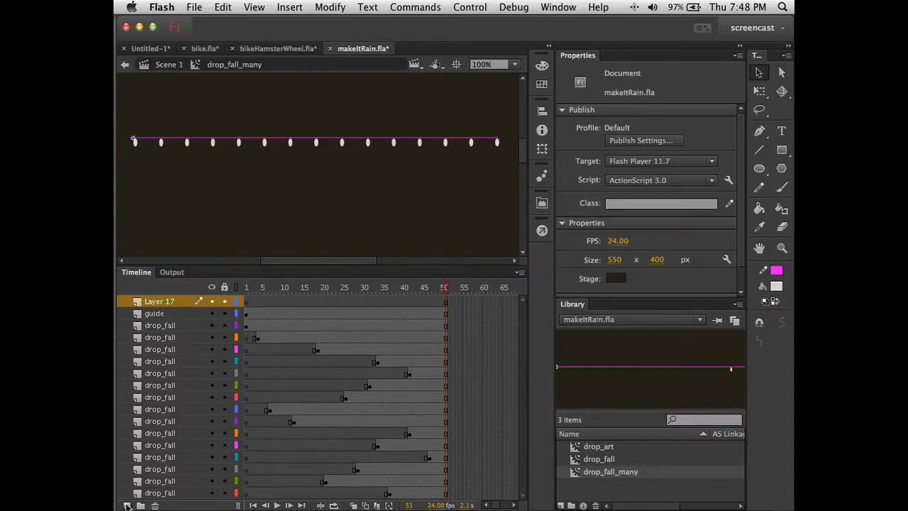
{"action": "double_click", "coordinate": [161, 302]}
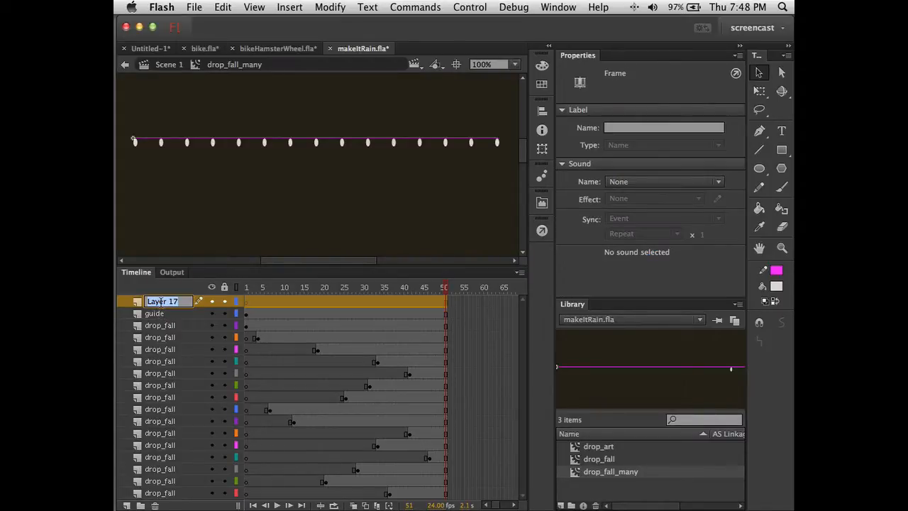
{"action": "type", "text": "actions"}
{"action": "left_click", "coordinate": [134, 292]}
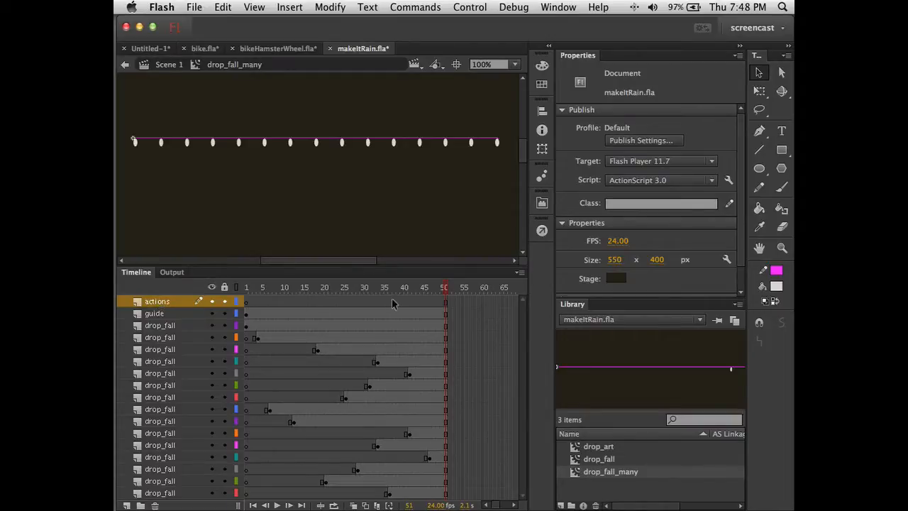
Step: Insert a blank keyframe at frame 51 of the actions layer and lock that layer
{"action": "left_click", "coordinate": [445, 302]}
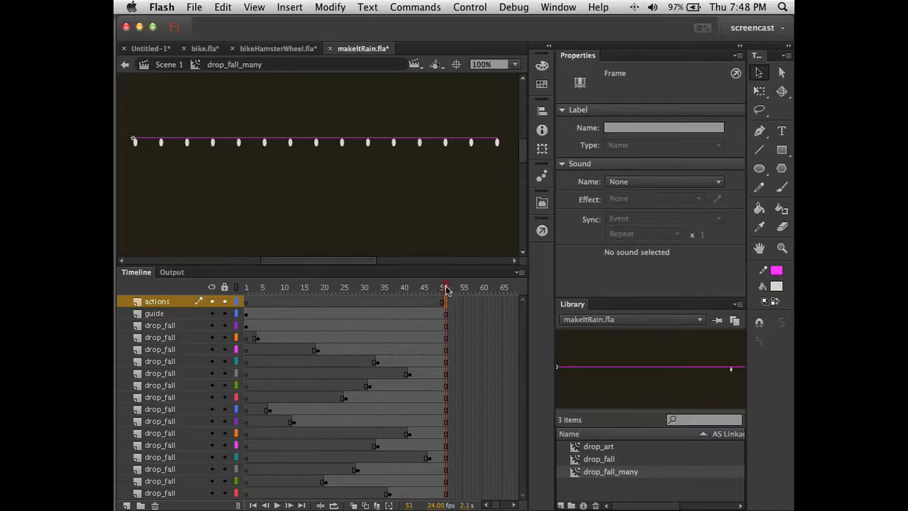
{"action": "left_click", "coordinate": [424, 287]}
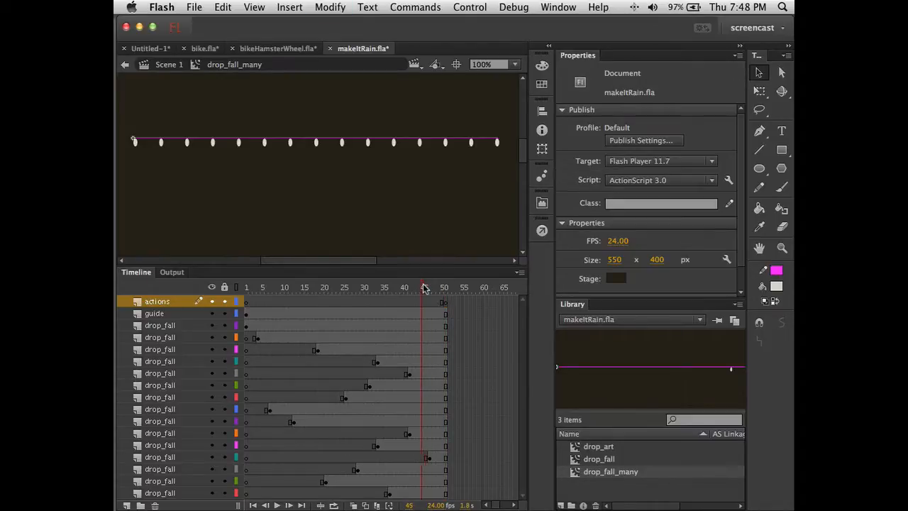
{"action": "left_click", "coordinate": [224, 302]}
{"action": "left_click", "coordinate": [444, 304]}
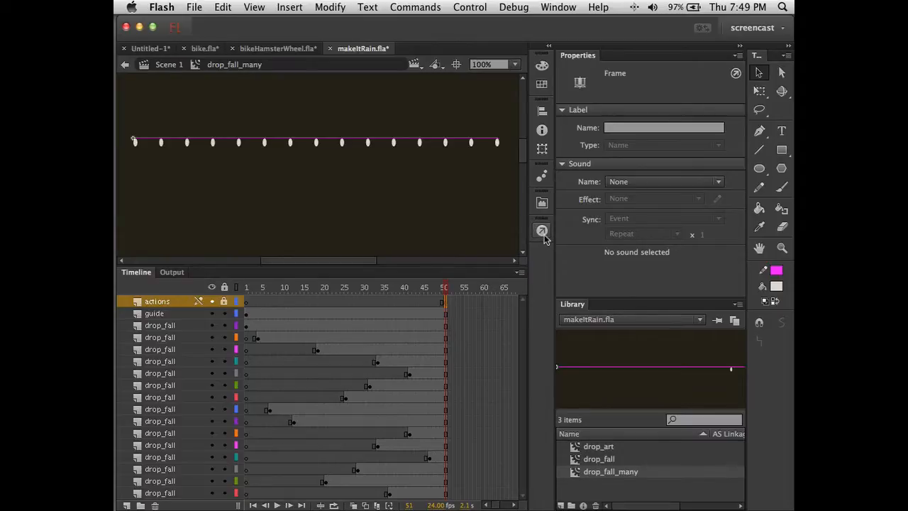
Step: Write the script this.stop(); on frame 51 of the actions layer
{"action": "left_click", "coordinate": [554, 7]}
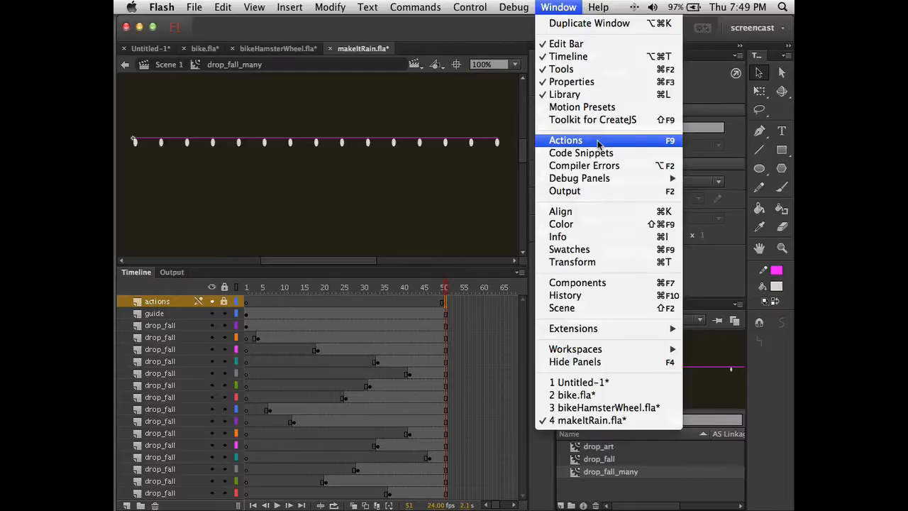
{"action": "left_click", "coordinate": [554, 7]}
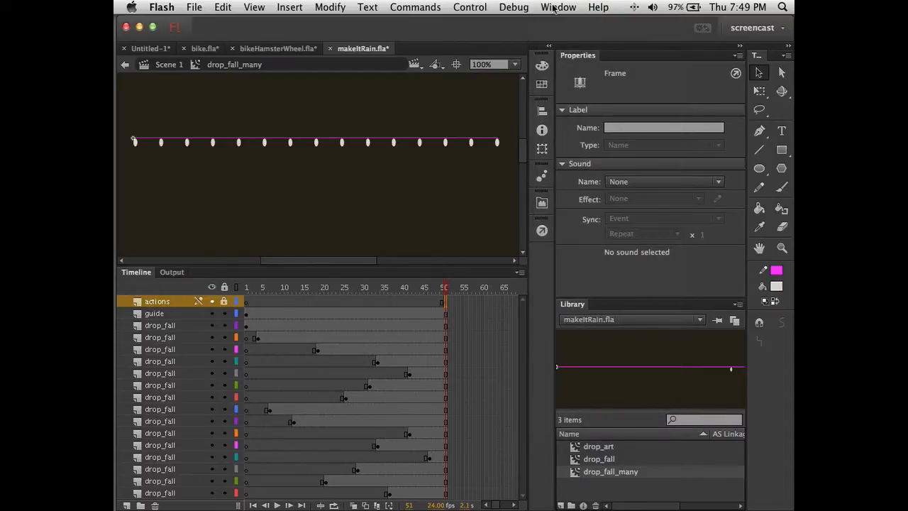
{"action": "left_click", "coordinate": [543, 231]}
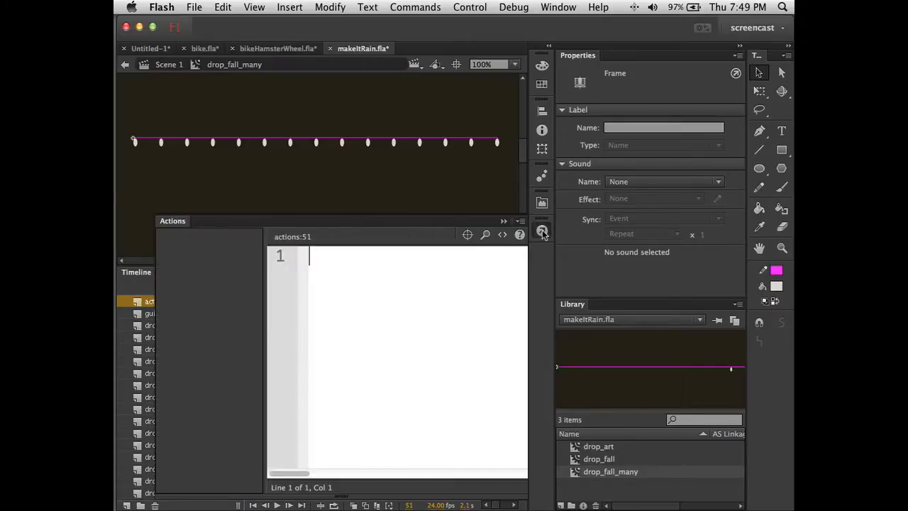
{"action": "left_click", "coordinate": [418, 278]}
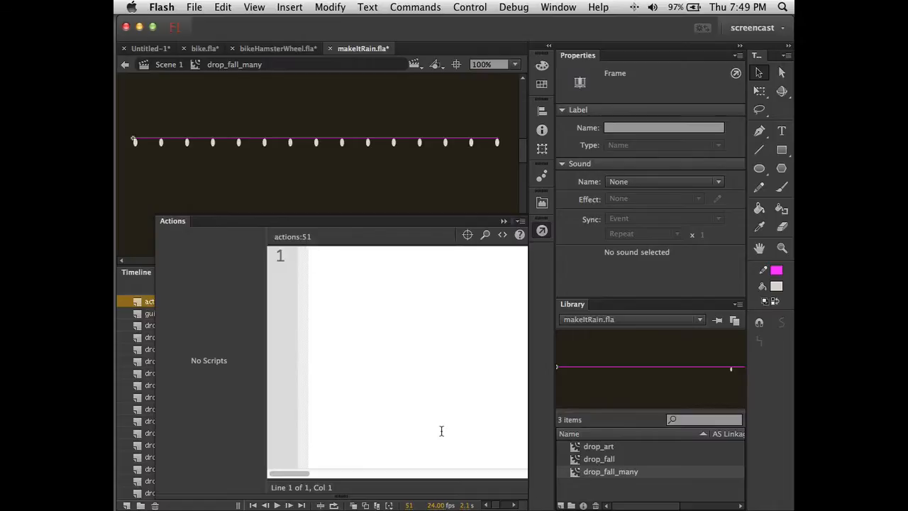
{"action": "type", "text": "this."}
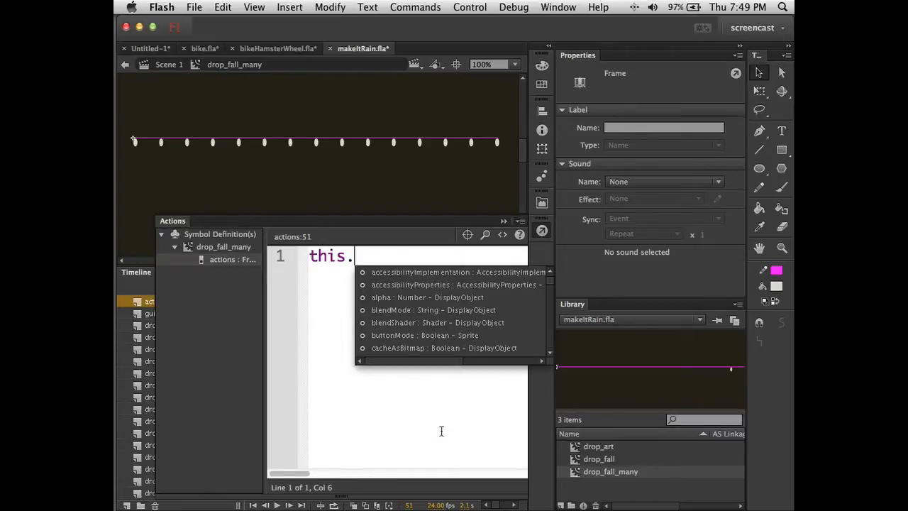
{"action": "type", "text": "stop();"}
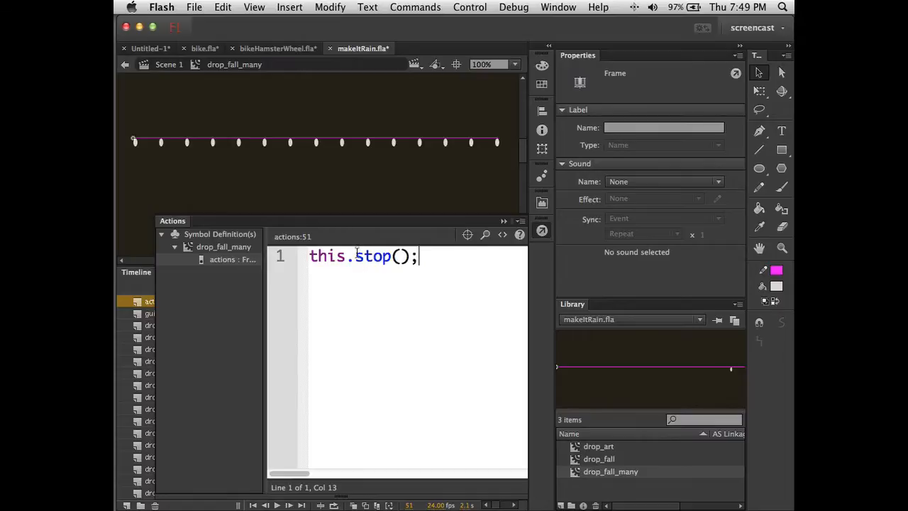
Step: Shorten the frame 51 script to stop(); by removing the this. prefix, and collapse the script editor
{"action": "left_click_drag", "start_coordinate": [358, 256], "coordinate": [409, 260]}
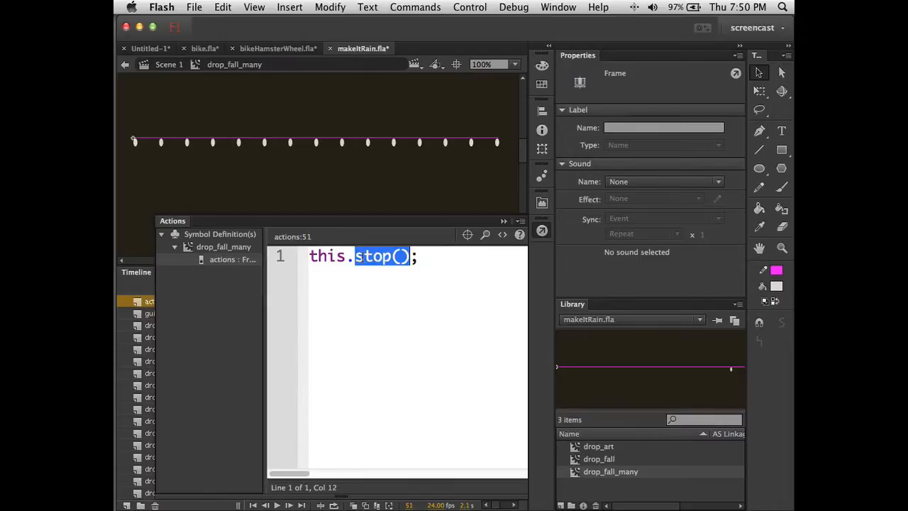
{"action": "left_click", "coordinate": [354, 291]}
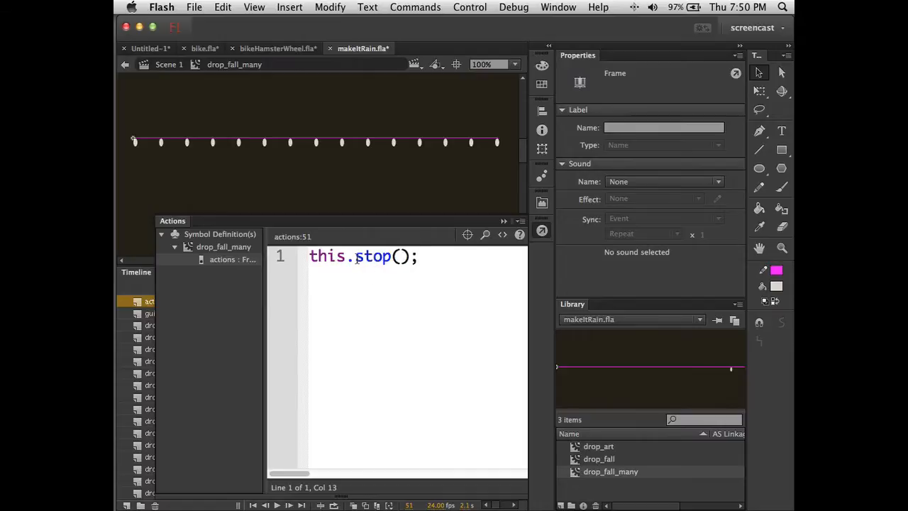
{"action": "left_click_drag", "start_coordinate": [356, 257], "coordinate": [310, 257]}
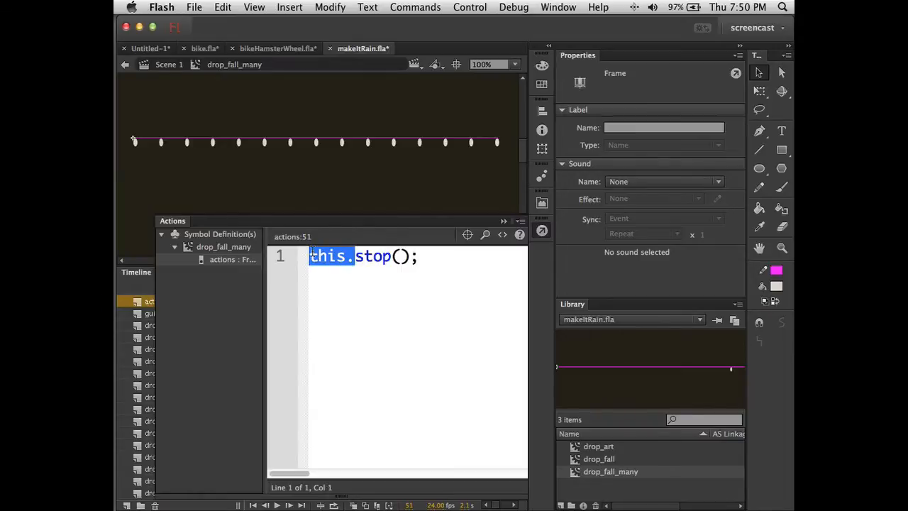
{"action": "key", "text": "BackSpace"}
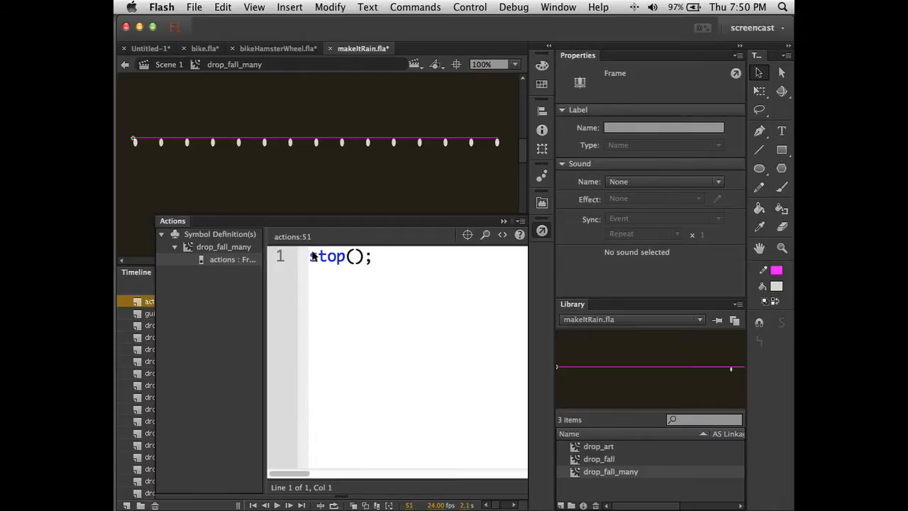
{"action": "left_click", "coordinate": [357, 313]}
{"action": "left_click", "coordinate": [503, 223]}
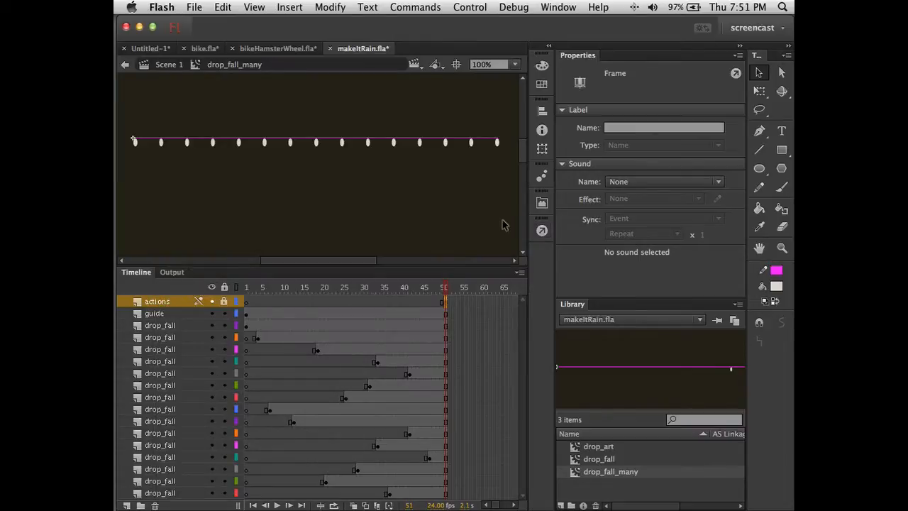
Step: Set the timeline frame view to Normal and scrub to frame 51
{"action": "left_click_drag", "start_coordinate": [442, 291], "coordinate": [414, 288]}
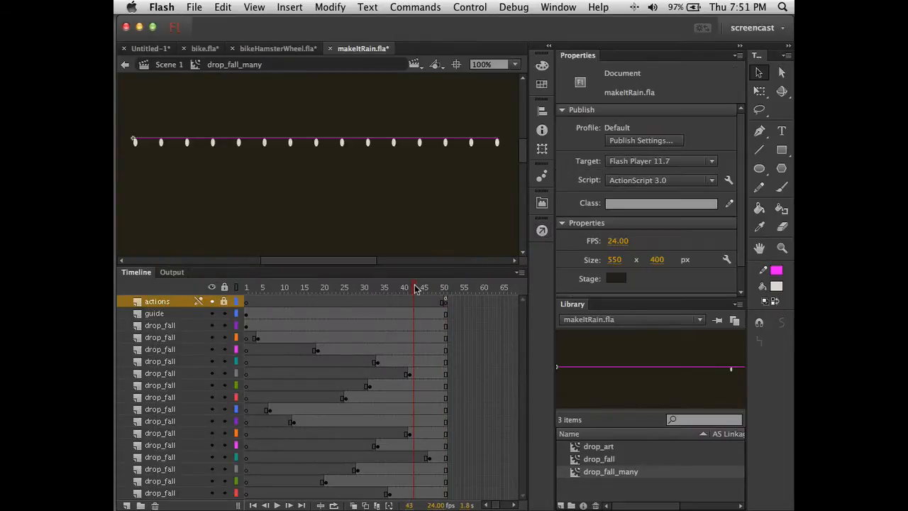
{"action": "left_click", "coordinate": [520, 274]}
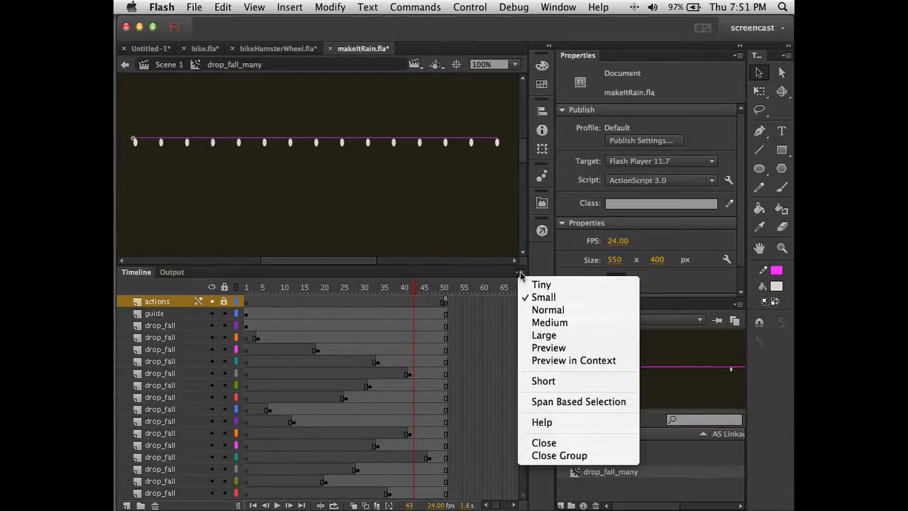
{"action": "left_click", "coordinate": [542, 310]}
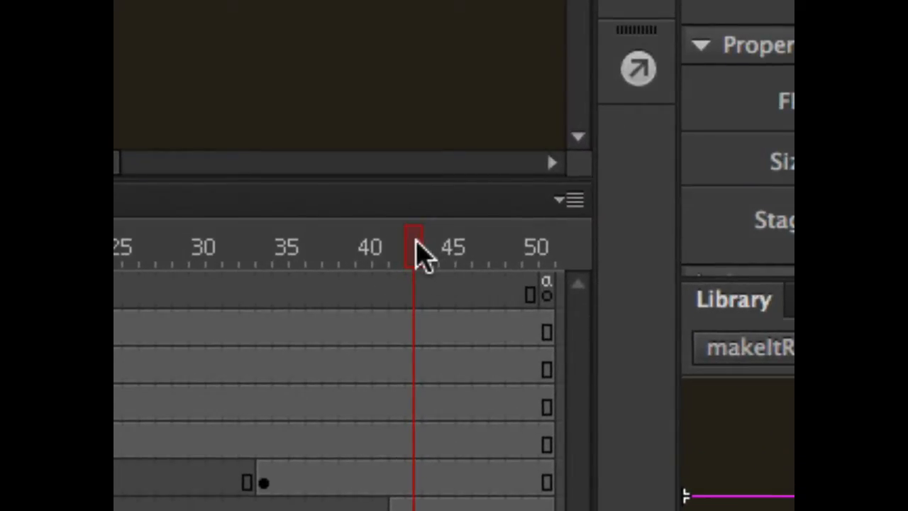
{"action": "mouse_move", "coordinate": [419, 253]}
{"action": "left_mouse_down"}
{"action": "mouse_move", "coordinate": [215, 240]}
{"action": "mouse_move", "coordinate": [414, 253]}
{"action": "left_mouse_up"}
{"action": "left_click_drag", "start_coordinate": [406, 239], "coordinate": [544, 264]}
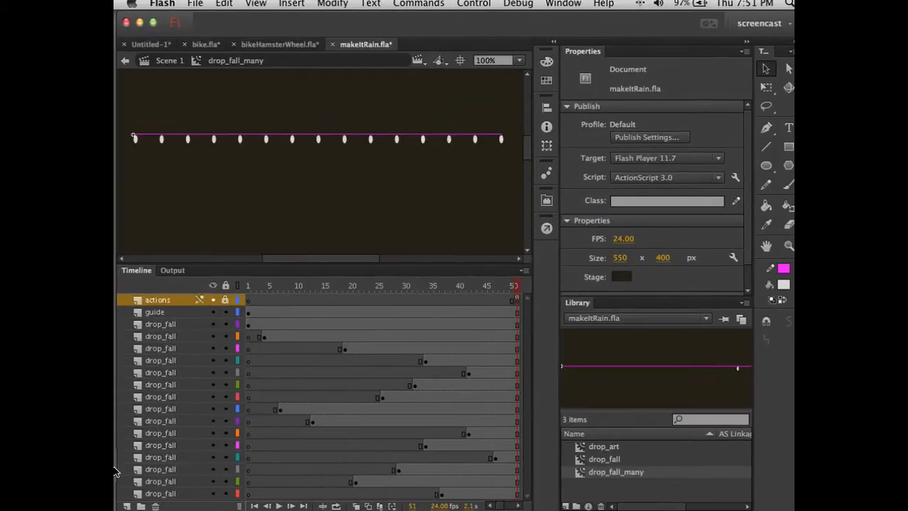
Step: Add a new layer above actions and insert a blank keyframe at its frame 51
{"action": "mouse_move", "coordinate": [115, 472]}
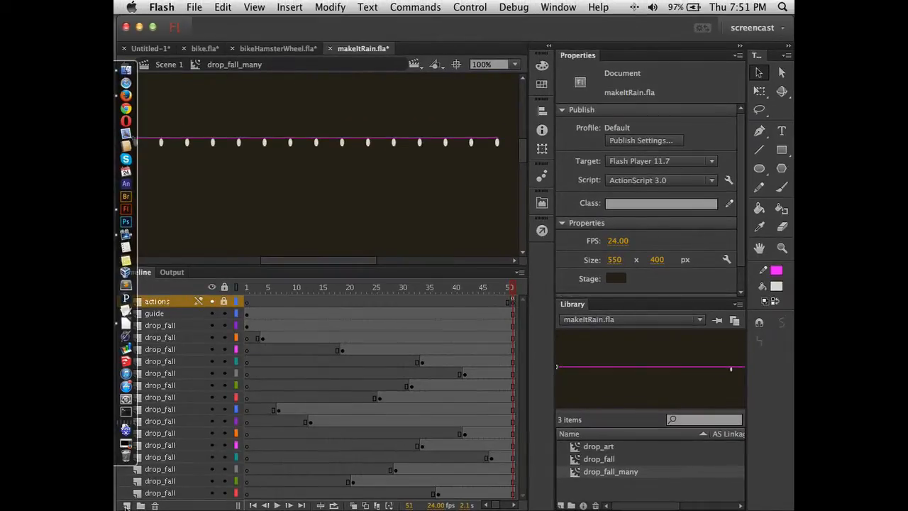
{"action": "left_click", "coordinate": [126, 505]}
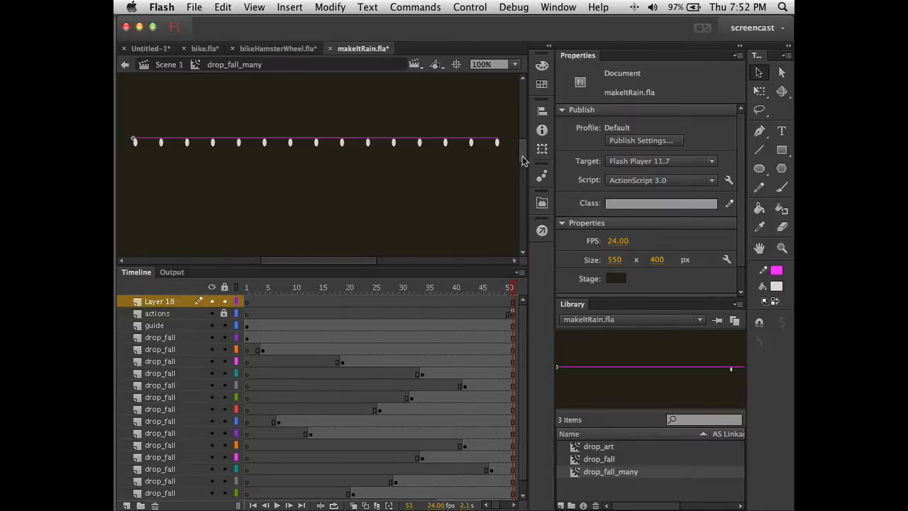
{"action": "left_click_drag", "start_coordinate": [522, 160], "coordinate": [523, 166]}
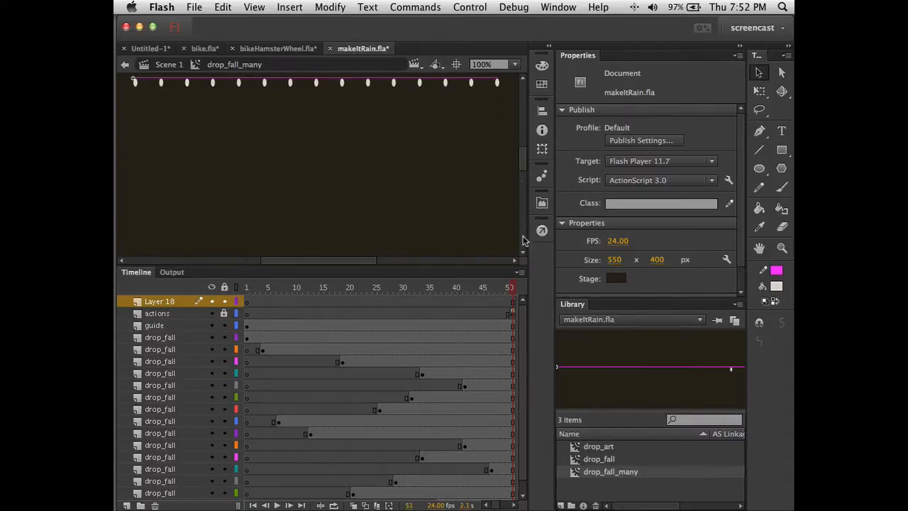
{"action": "left_click", "coordinate": [512, 302]}
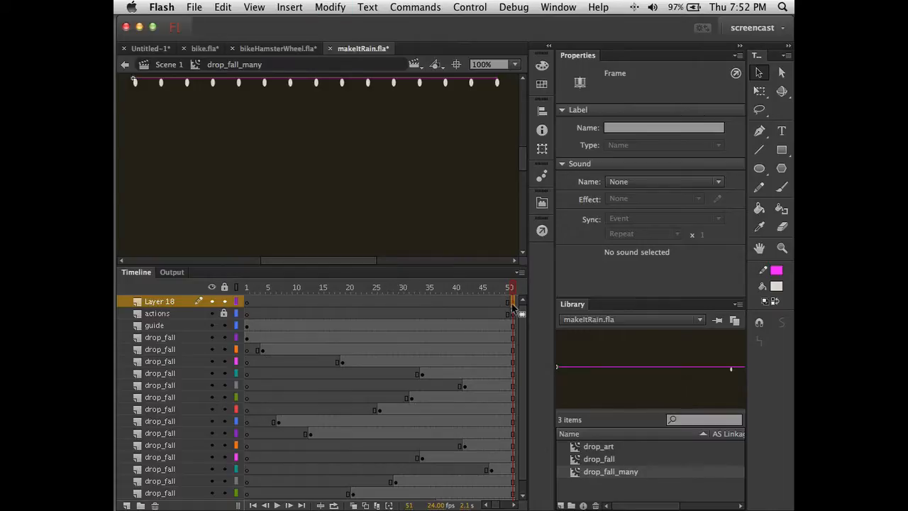
{"action": "left_click", "coordinate": [498, 291]}
{"action": "left_click", "coordinate": [512, 303]}
Step: Paint a magenta closed freehand outline below the drops with the Brush tool on frame 51 of the new layer
{"action": "left_click", "coordinate": [782, 188]}
{"action": "left_click", "coordinate": [777, 287]}
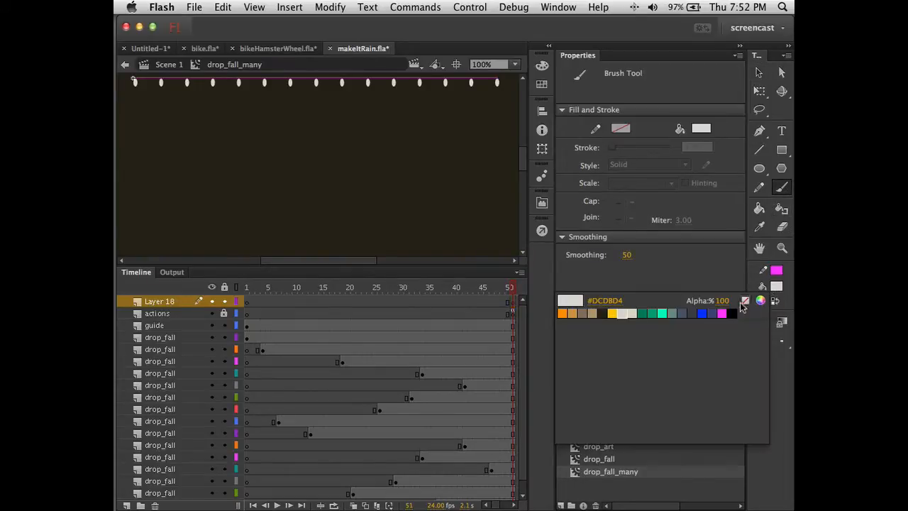
{"action": "left_click", "coordinate": [723, 313]}
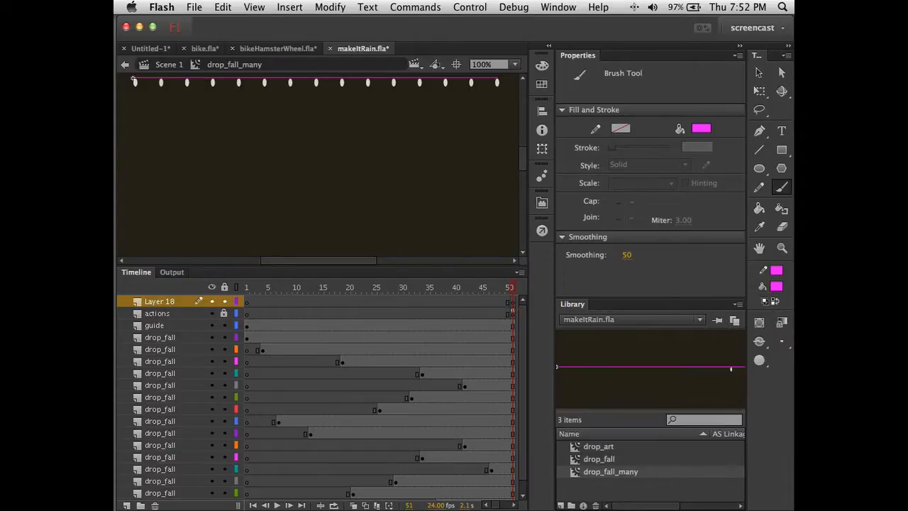
{"action": "mouse_move", "coordinate": [361, 173]}
{"action": "left_mouse_down"}
{"action": "mouse_move", "coordinate": [333, 205]}
{"action": "mouse_move", "coordinate": [312, 193]}
{"action": "mouse_move", "coordinate": [320, 147]}
{"action": "mouse_move", "coordinate": [359, 172]}
{"action": "left_mouse_up"}
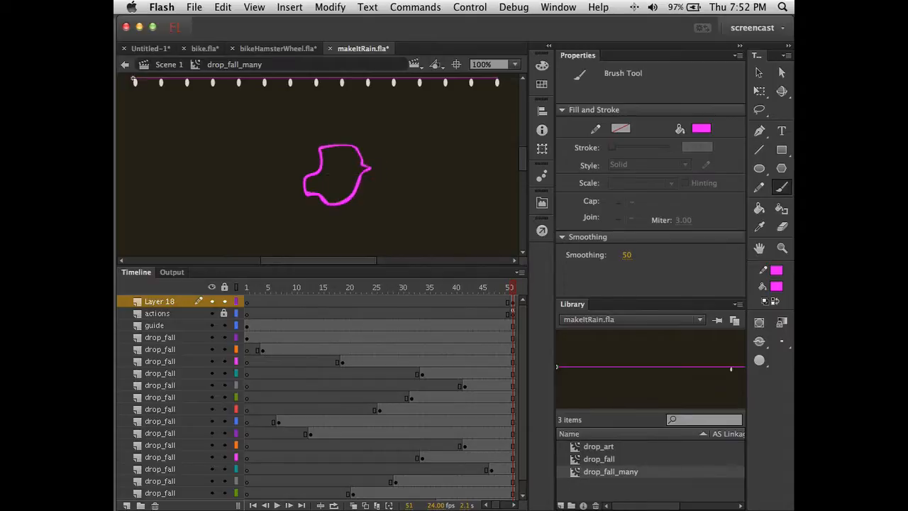
Step: Fill the magenta outline on frame 51 with magenta using the Paint Bucket, and test the movie
{"action": "key", "text": "k"}
{"action": "left_click", "coordinate": [349, 182]}
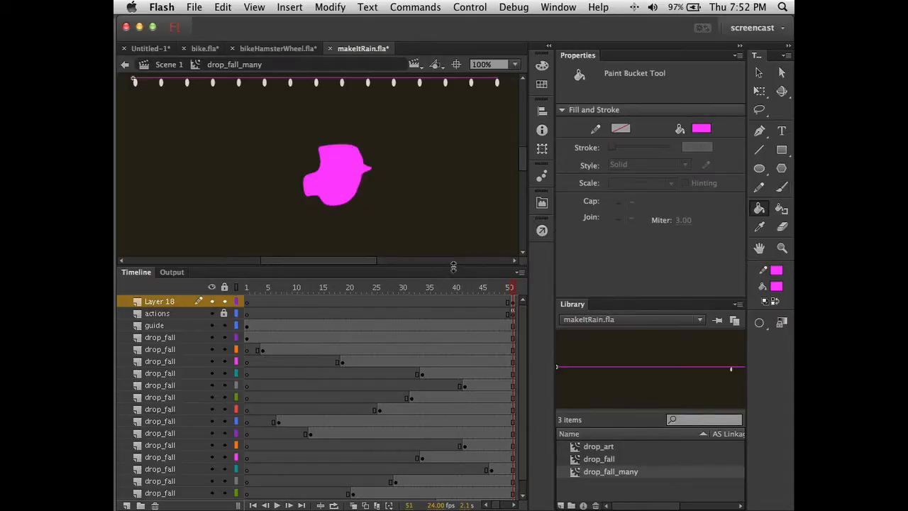
{"action": "mouse_move", "coordinate": [513, 290]}
{"action": "left_mouse_down"}
{"action": "mouse_move", "coordinate": [327, 285]}
{"action": "mouse_move", "coordinate": [513, 288]}
{"action": "left_mouse_up"}
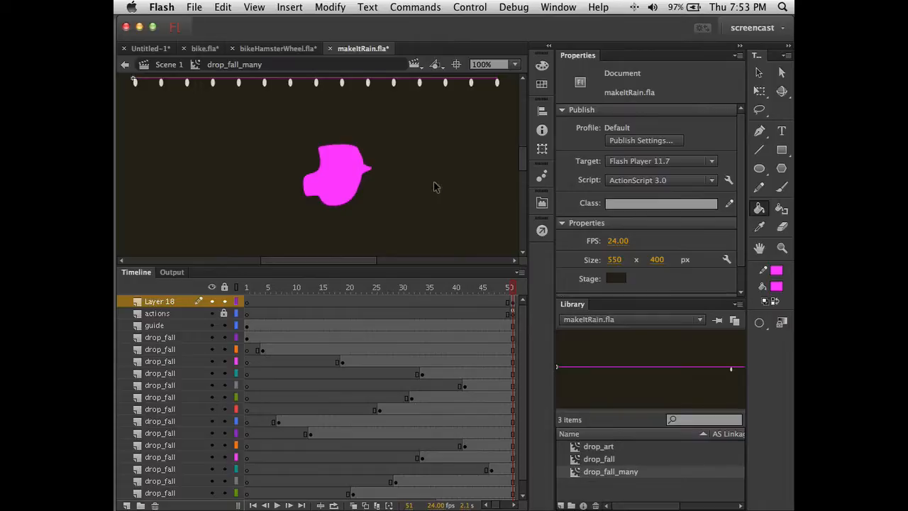
{"action": "key", "text": "super+Return"}
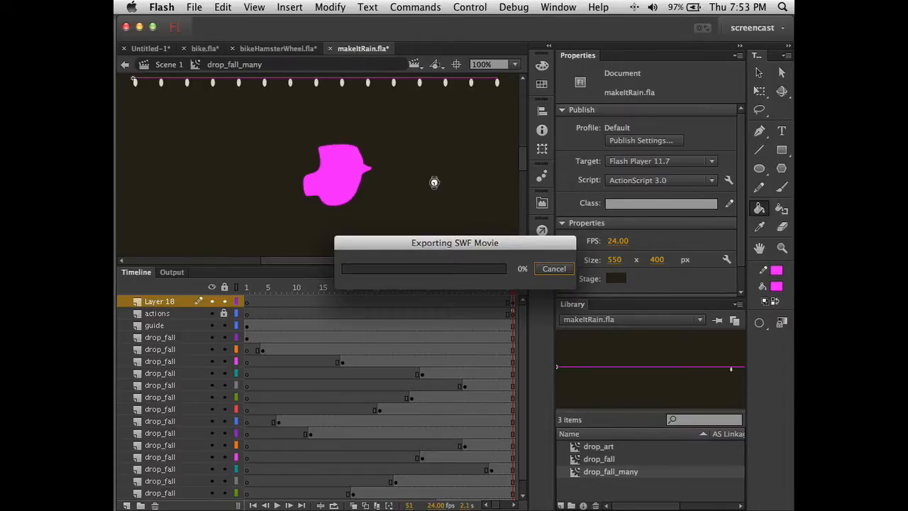
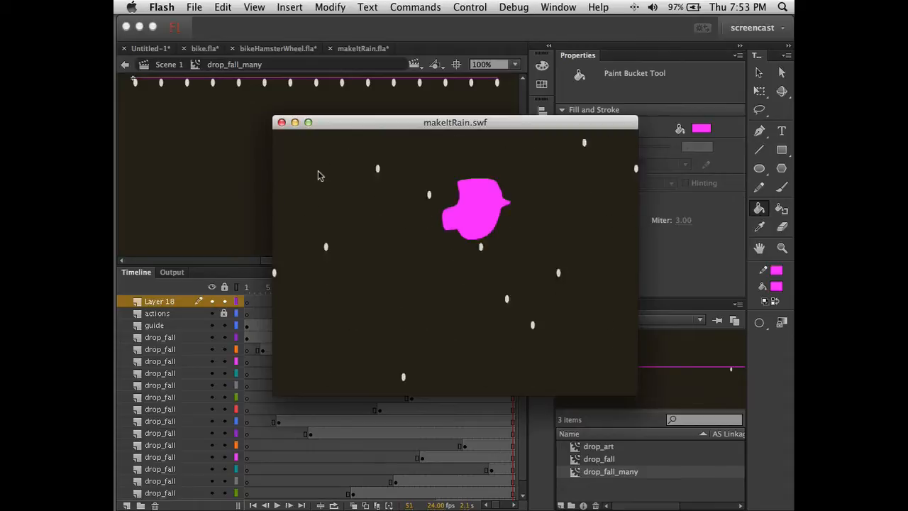
{"action": "left_click", "coordinate": [282, 122]}
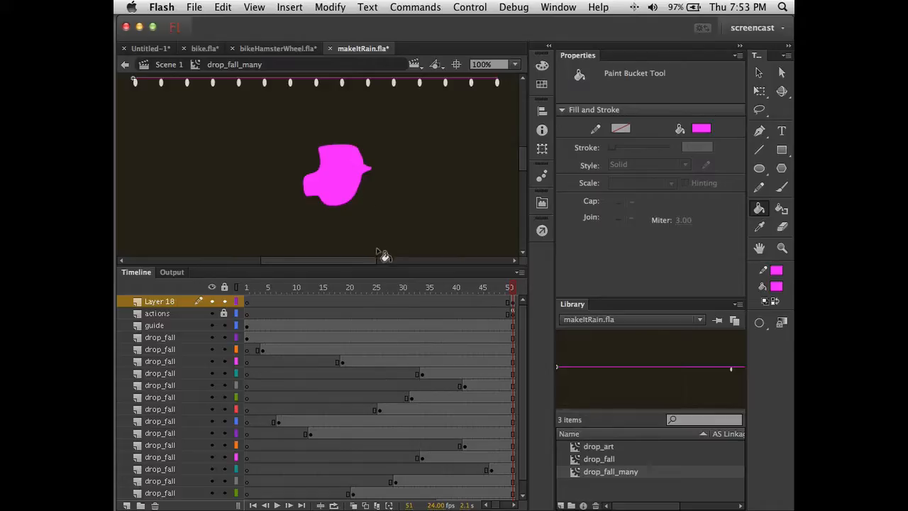
Step: Shrink the timeline area to give the stage more height, test the movie again and close the preview
{"action": "left_click_drag", "start_coordinate": [419, 264], "coordinate": [419, 423]}
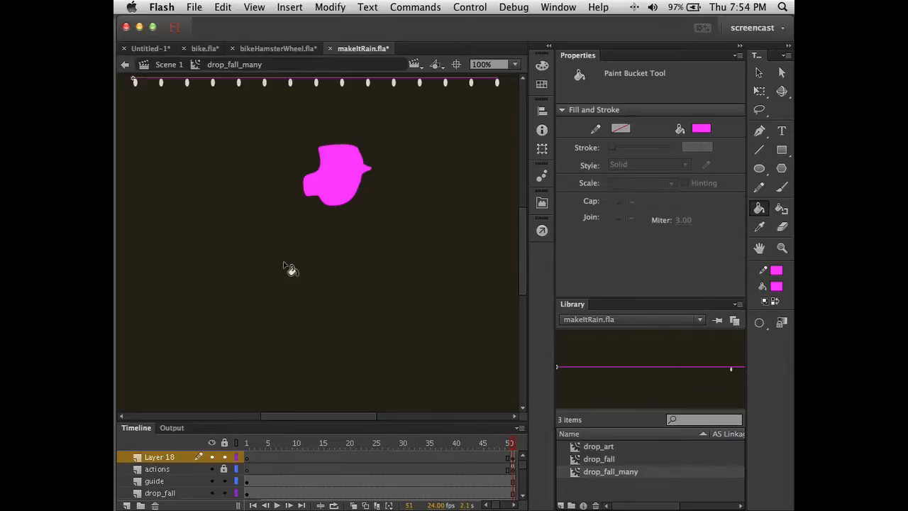
{"action": "key", "text": "super+Return"}
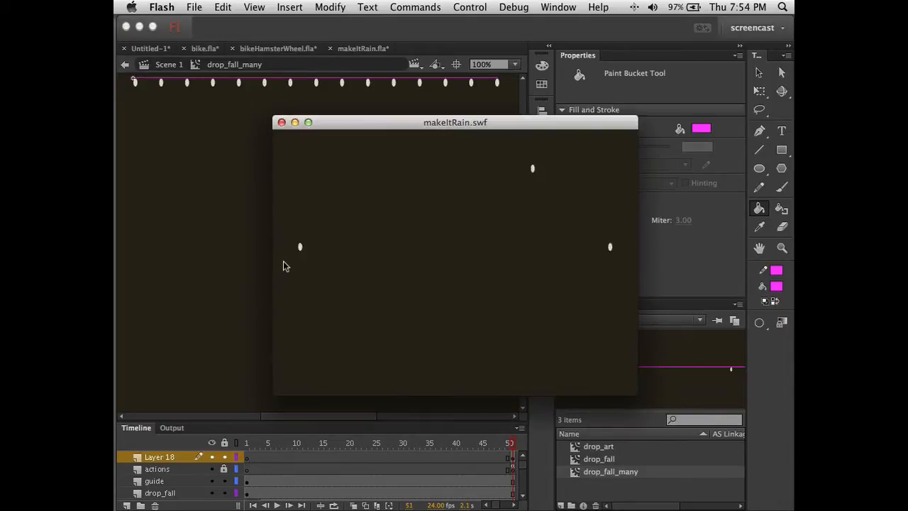
{"action": "left_click", "coordinate": [468, 240]}
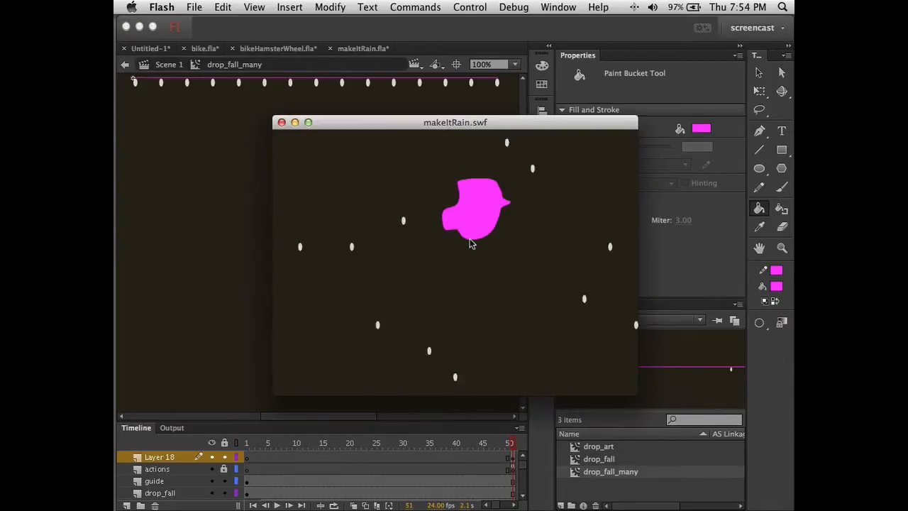
{"action": "left_click", "coordinate": [282, 123]}
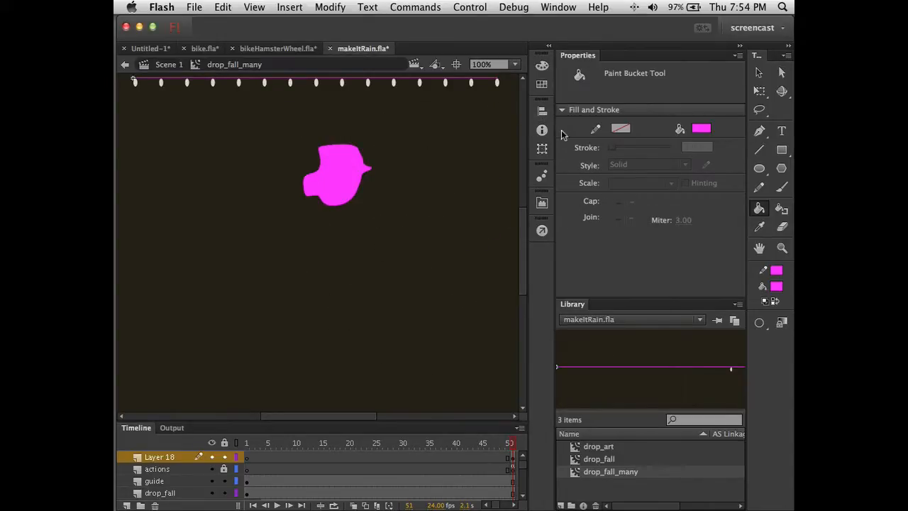
Step: Return to Scene 1, collapse the properties and open the drop_fall symbol to review its falling animation
{"action": "left_click", "coordinate": [170, 65]}
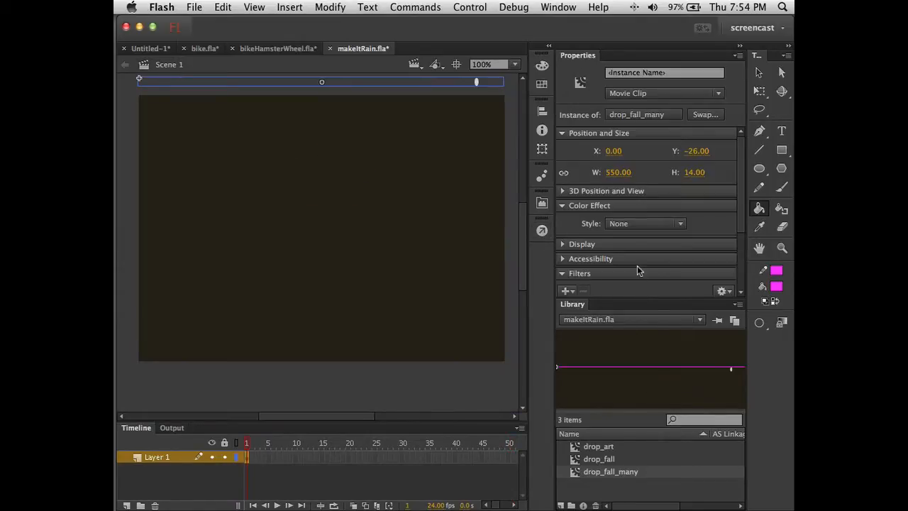
{"action": "double_click", "coordinate": [586, 56]}
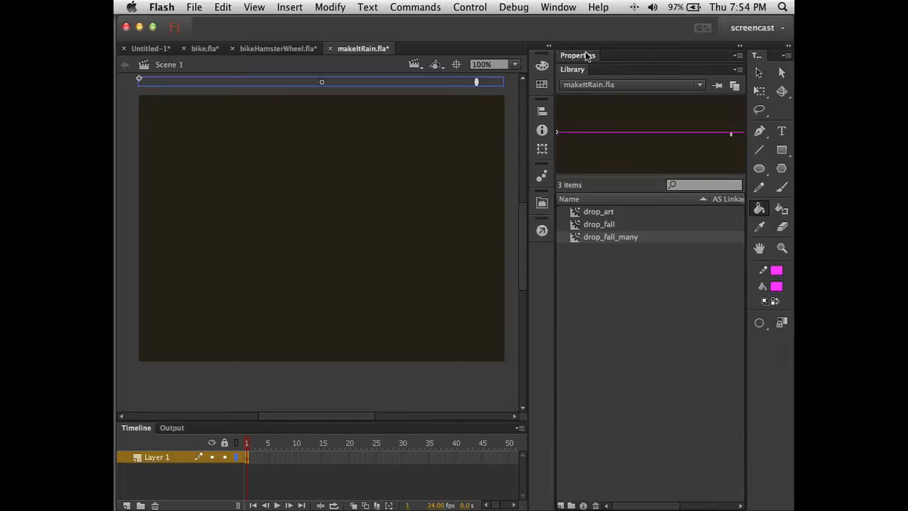
{"action": "left_click", "coordinate": [603, 267]}
{"action": "left_click", "coordinate": [576, 225]}
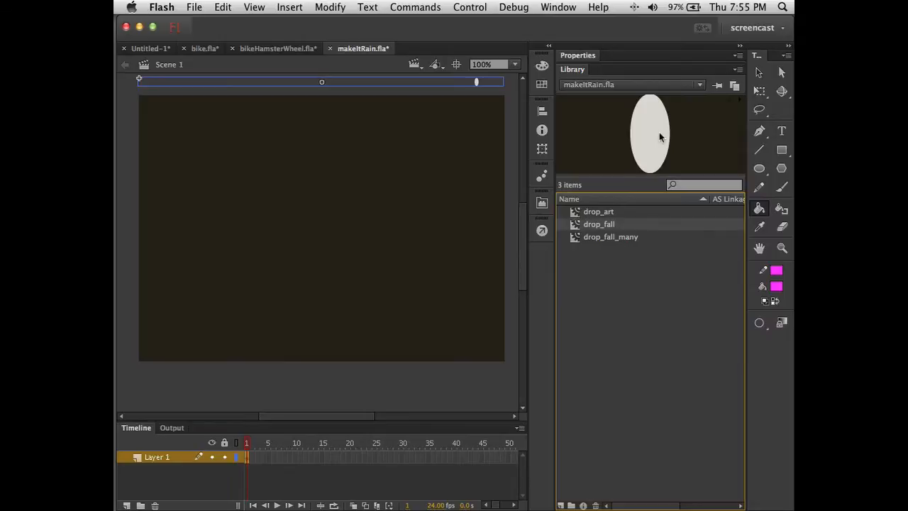
{"action": "double_click", "coordinate": [578, 227]}
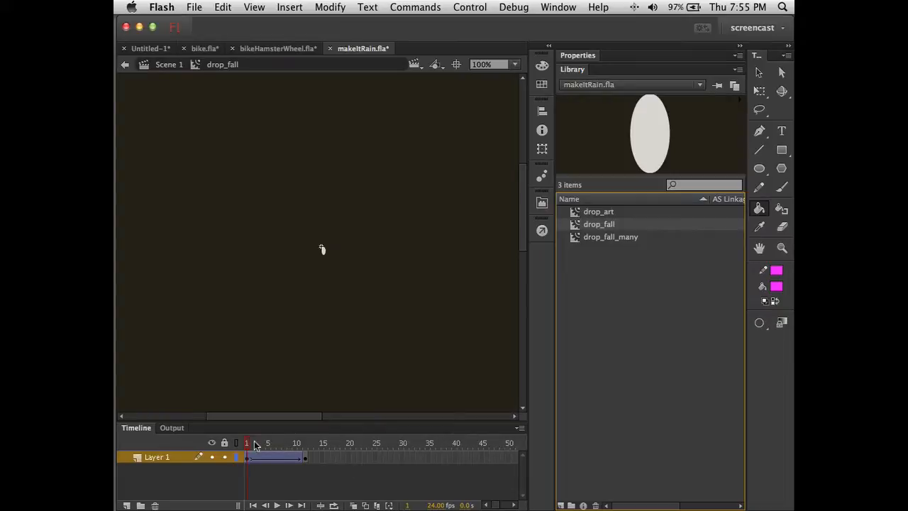
{"action": "mouse_move", "coordinate": [245, 444]}
{"action": "left_mouse_down"}
{"action": "mouse_move", "coordinate": [304, 447]}
{"action": "mouse_move", "coordinate": [248, 450]}
{"action": "left_mouse_up"}
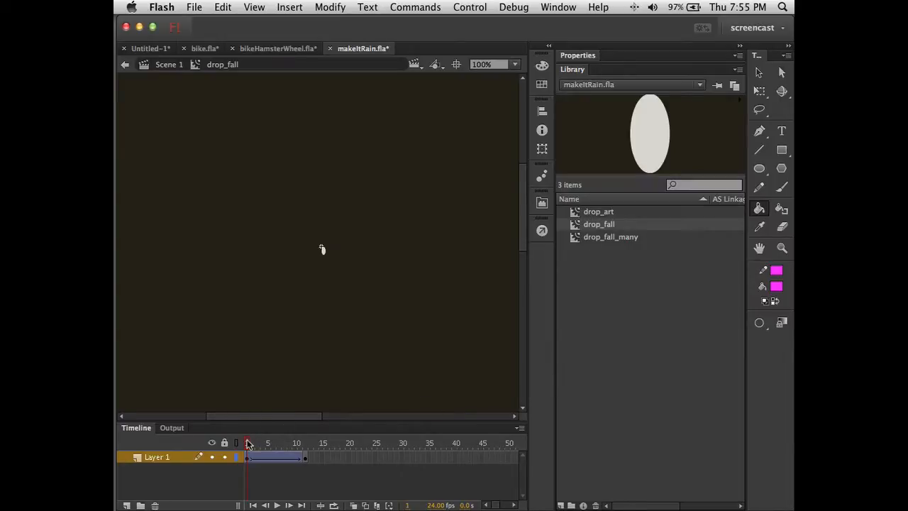
{"action": "mouse_move", "coordinate": [248, 443]}
{"action": "left_mouse_down"}
{"action": "mouse_move", "coordinate": [304, 443]}
{"action": "mouse_move", "coordinate": [247, 447]}
{"action": "left_mouse_up"}
Step: Open the drop_art symbol from the library for editing
{"action": "left_click", "coordinate": [630, 305]}
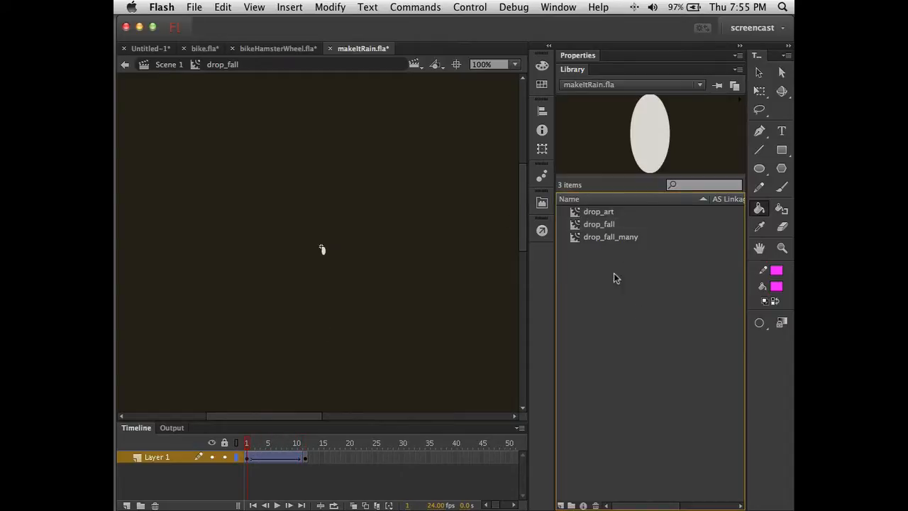
{"action": "double_click", "coordinate": [577, 213]}
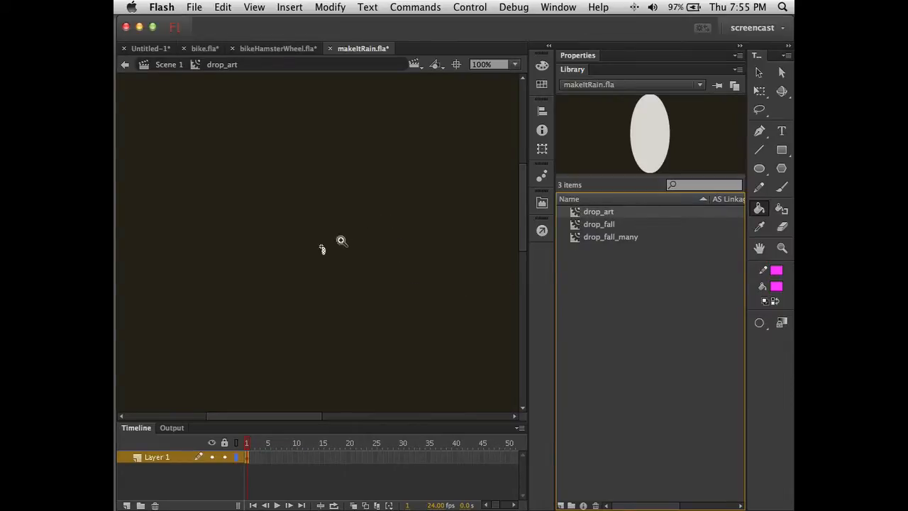
{"action": "left_click", "coordinate": [327, 260]}
{"action": "left_click", "coordinate": [320, 241]}
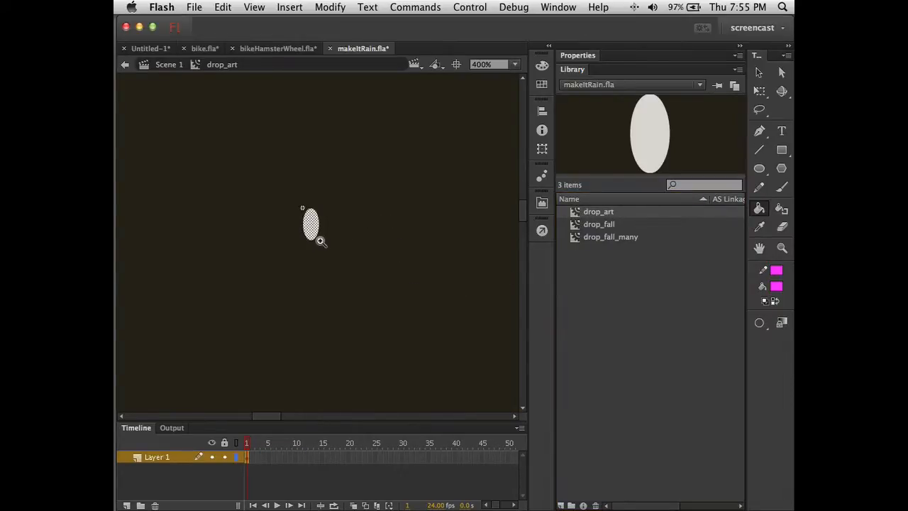
{"action": "left_click", "coordinate": [320, 241]}
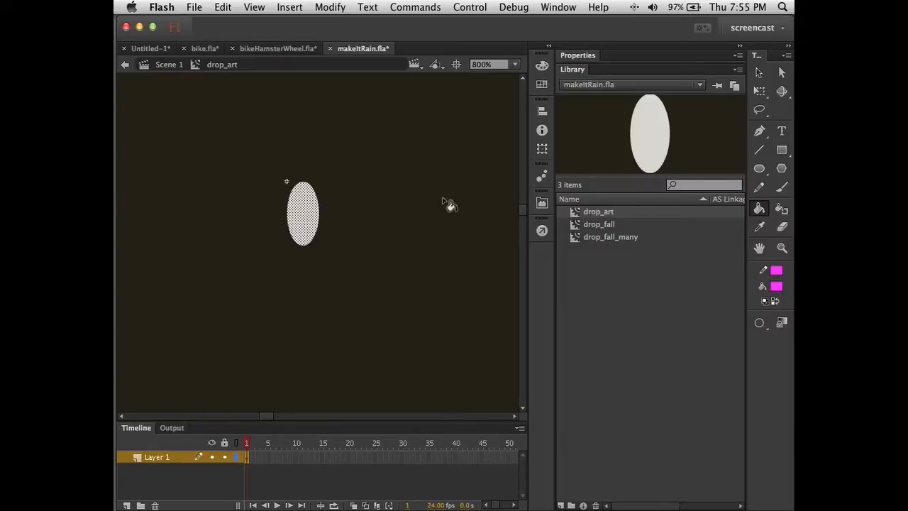
Step: Rename the drop_art symbol in the library as drop_blurAnimation
{"action": "double_click", "coordinate": [600, 213]}
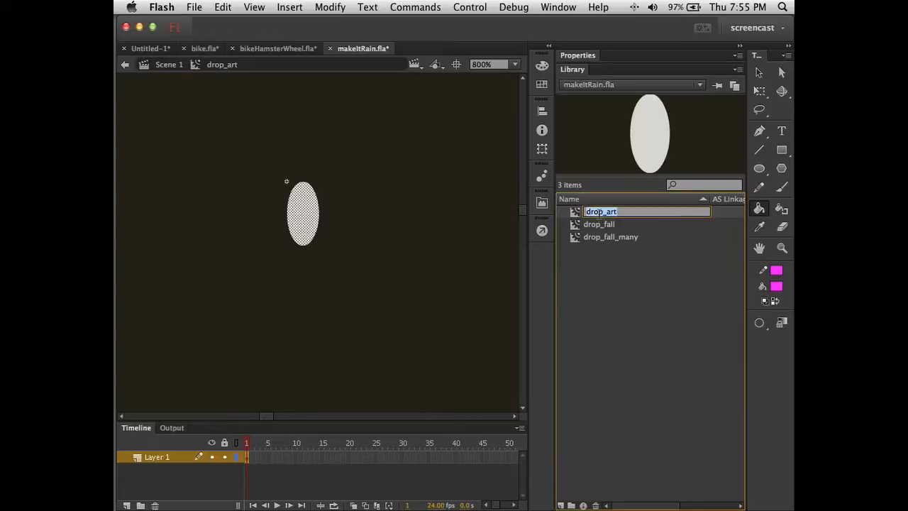
{"action": "left_click", "coordinate": [622, 211]}
{"action": "key", "text": "BackSpace"}
{"action": "key", "text": "BackSpace"}
{"action": "key", "text": "BackSpace"}
{"action": "type", "text": "blurAnimation"}
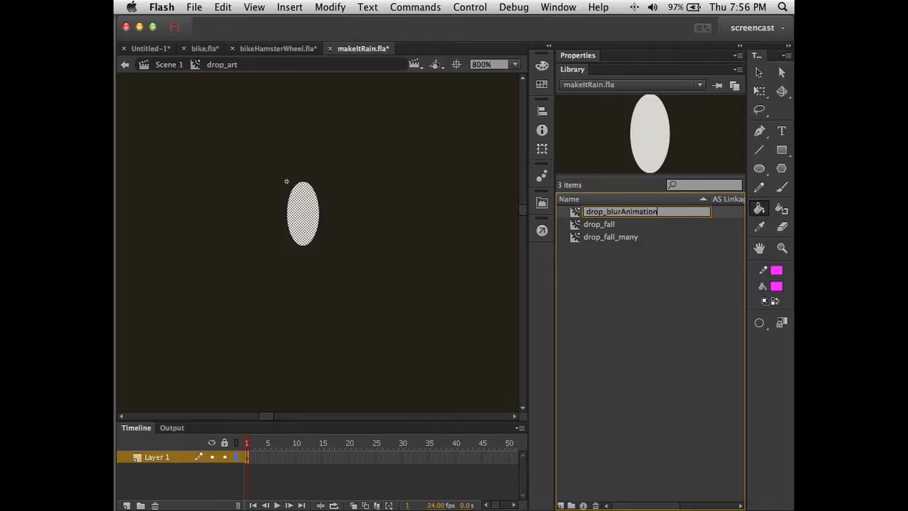
{"action": "key", "text": "Return"}
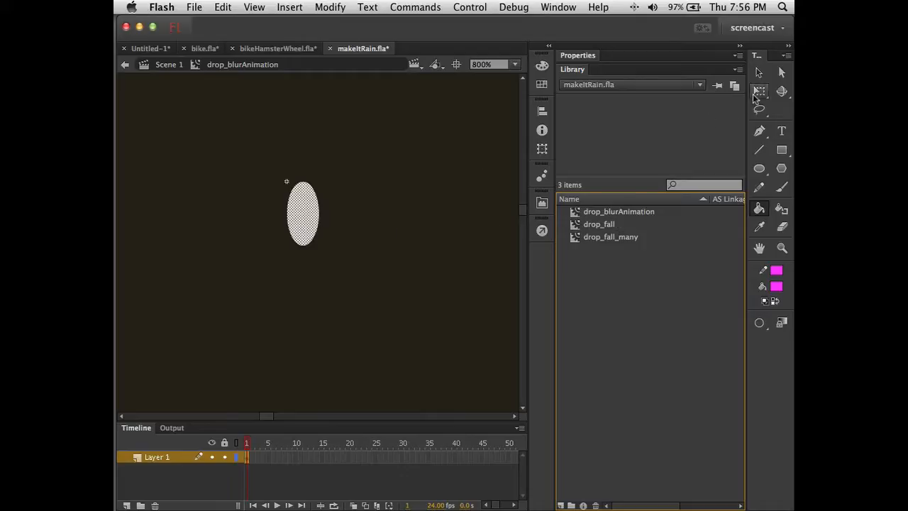
Step: Convert the oval drop shape inside drop_blurAnimation into a Movie Clip symbol named drop_art
{"action": "left_click", "coordinate": [780, 74]}
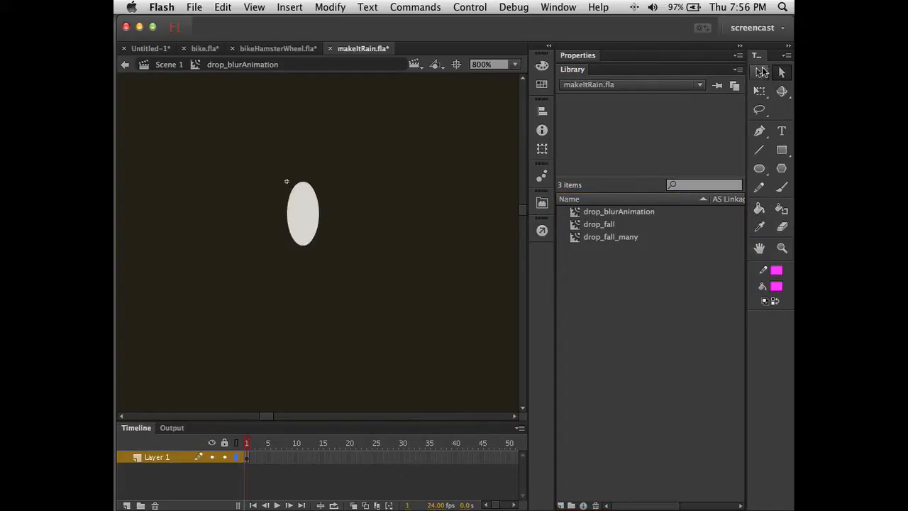
{"action": "left_click", "coordinate": [760, 74]}
{"action": "left_click", "coordinate": [305, 207]}
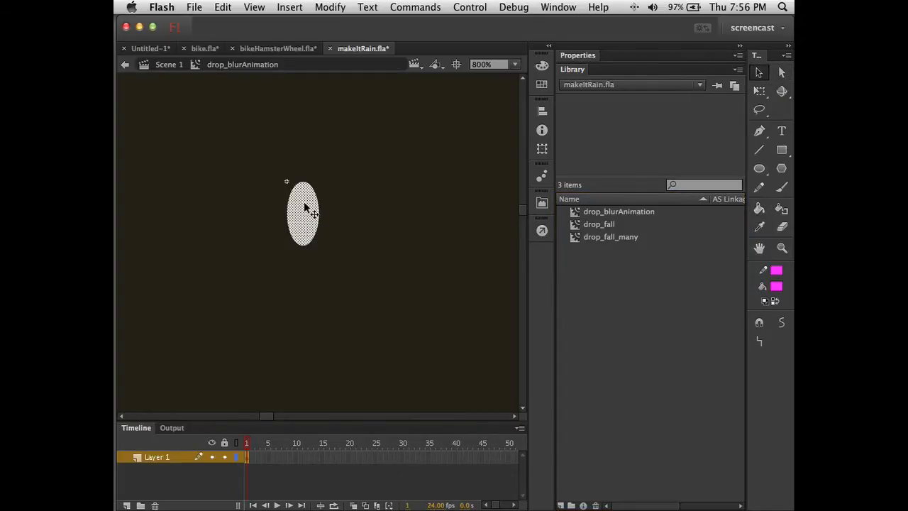
{"action": "right_click", "coordinate": [305, 207]}
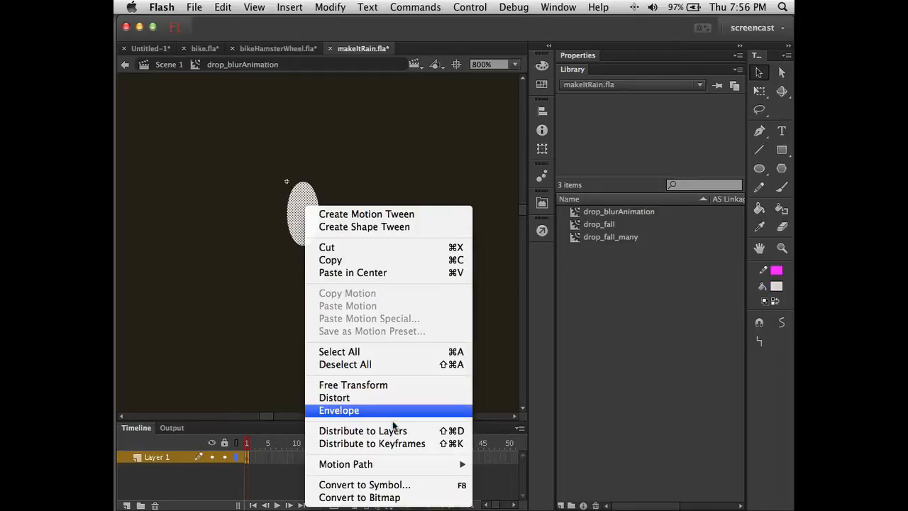
{"action": "left_click", "coordinate": [391, 485]}
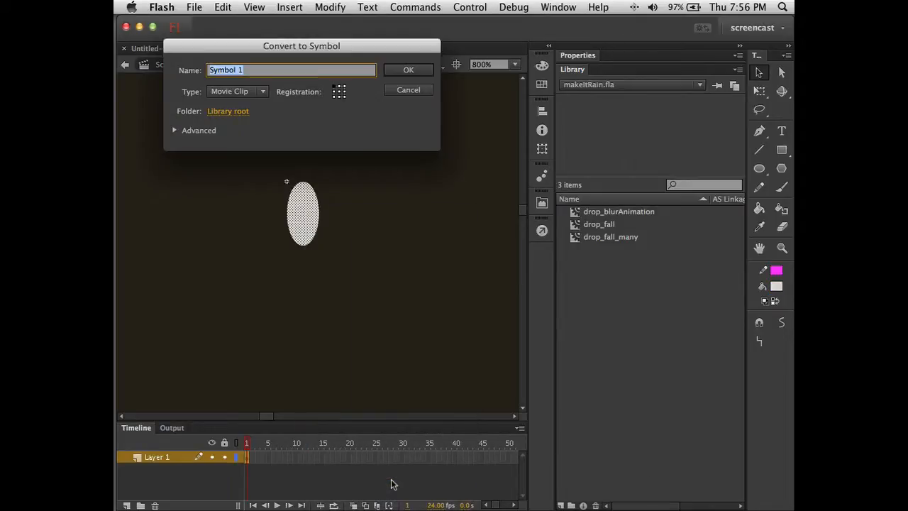
{"action": "type", "text": "drop_art"}
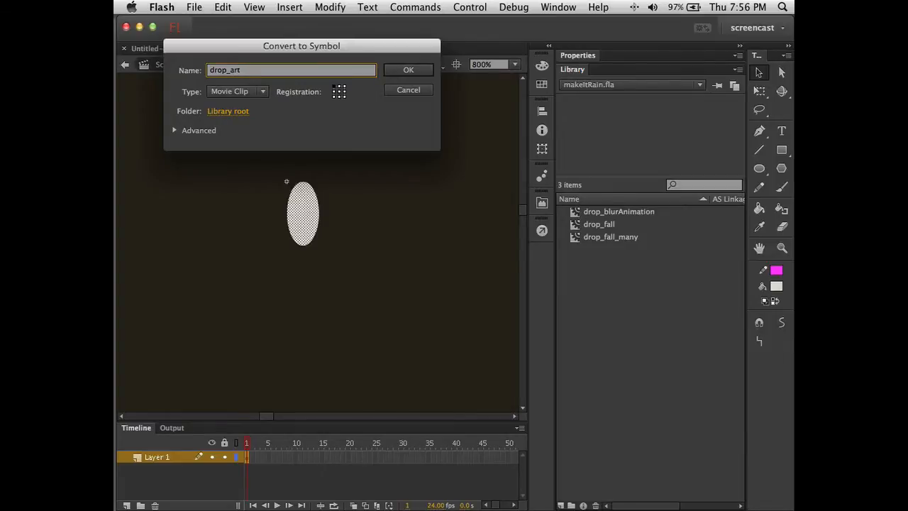
{"action": "key", "text": "Return"}
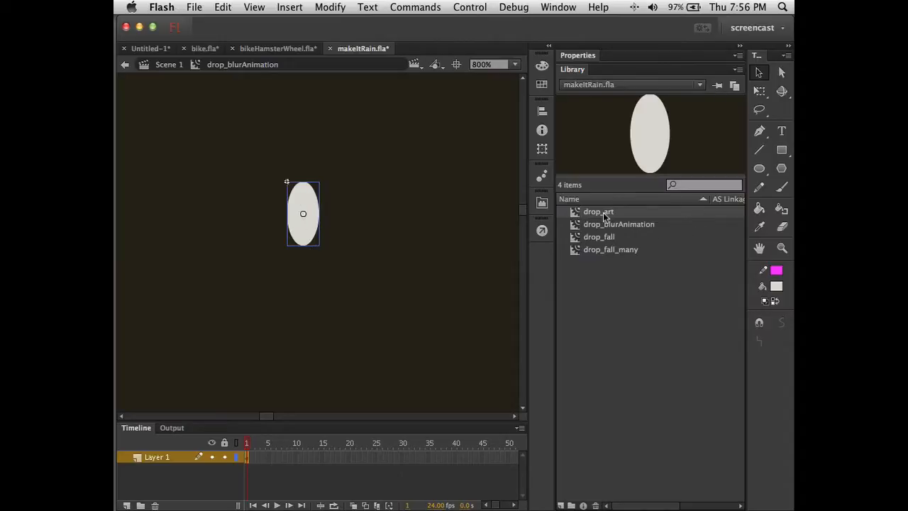
Step: Extend Layer 1 of drop_blurAnimation to frame 12 by inserting a keyframe there and turning it back into a regular frame
{"action": "left_click", "coordinate": [306, 460]}
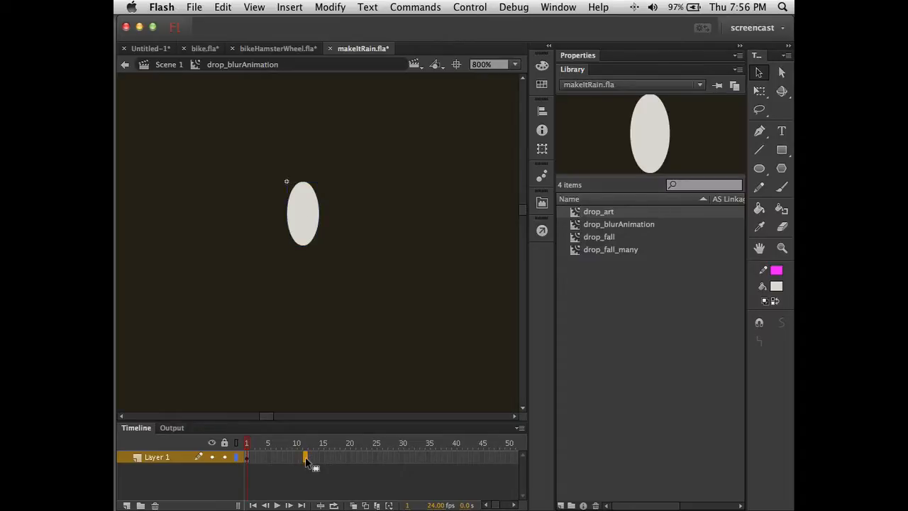
{"action": "right_click", "coordinate": [306, 459]}
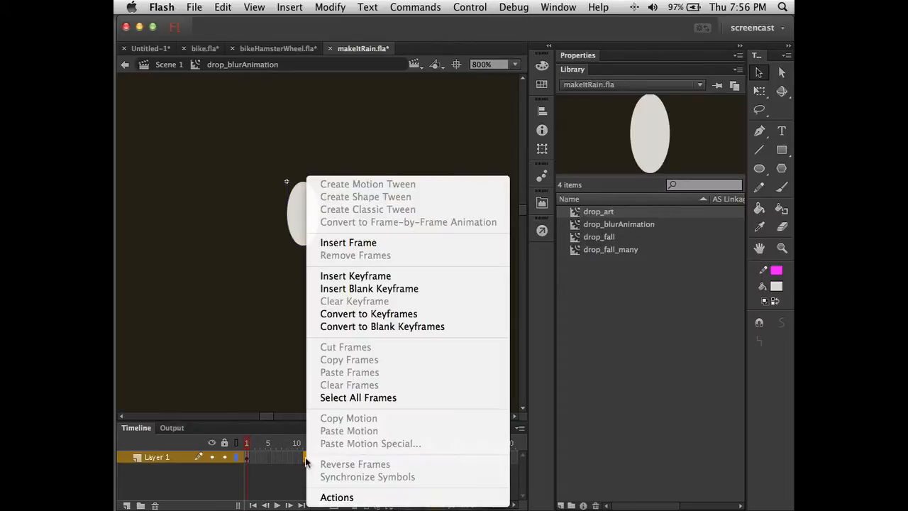
{"action": "left_click", "coordinate": [331, 281]}
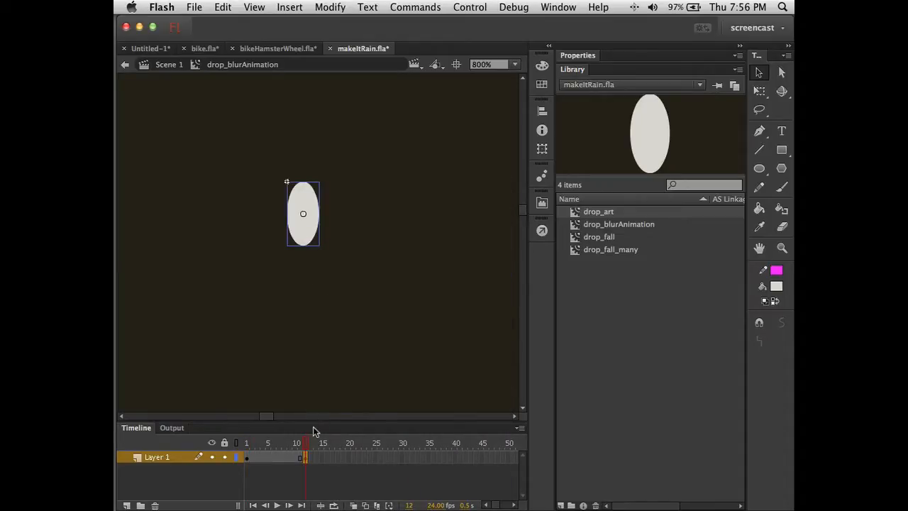
{"action": "key", "text": "super+b"}
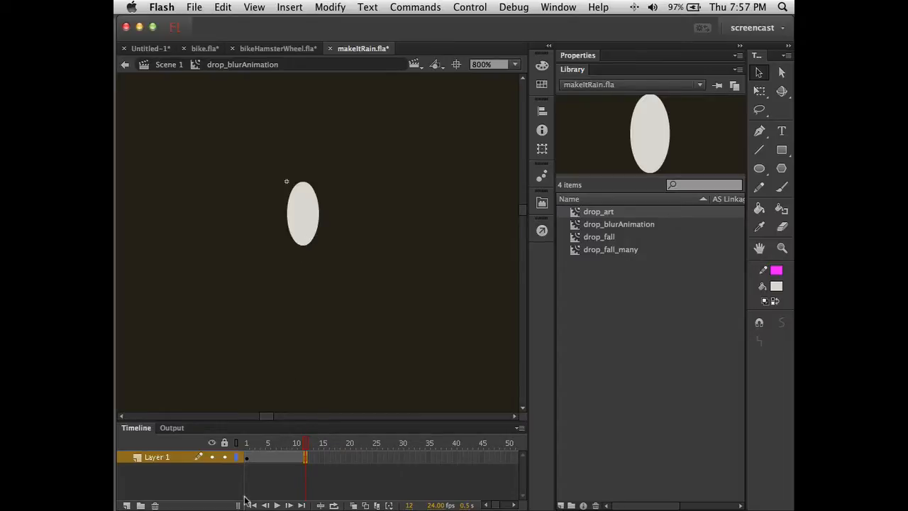
Step: Add a Blur filter to the drop_art instance inside drop_blurAnimation
{"action": "left_click", "coordinate": [309, 239]}
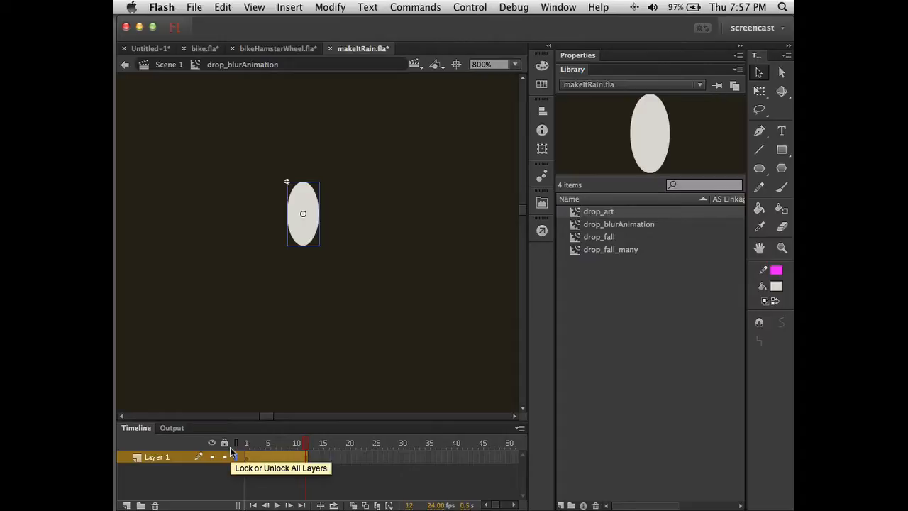
{"action": "left_click", "coordinate": [580, 57]}
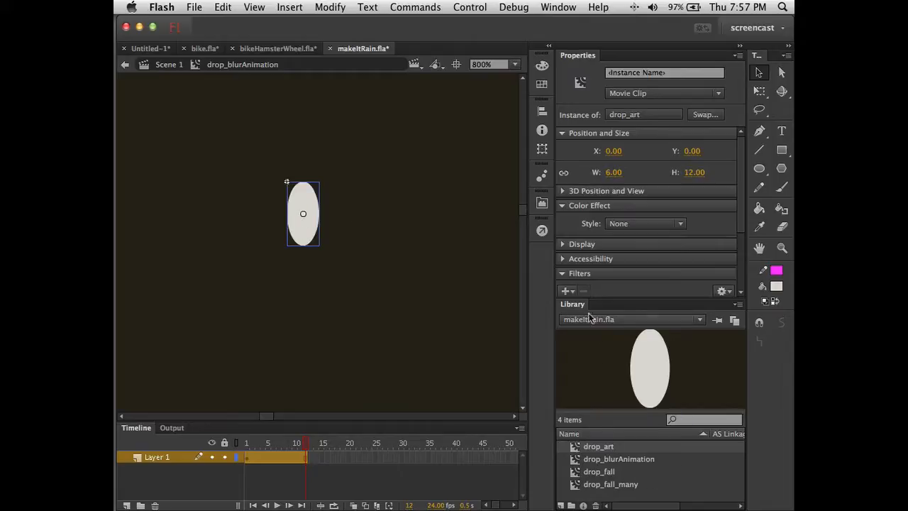
{"action": "double_click", "coordinate": [572, 305]}
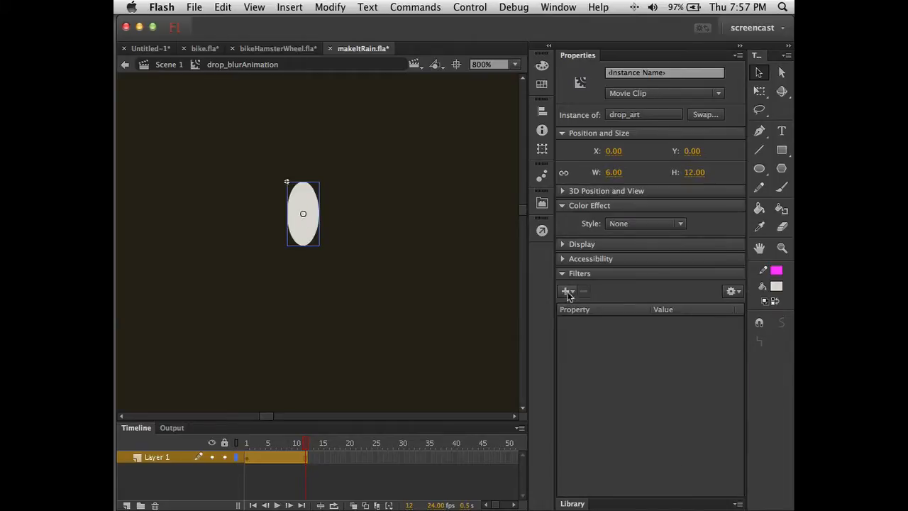
{"action": "left_click", "coordinate": [568, 292]}
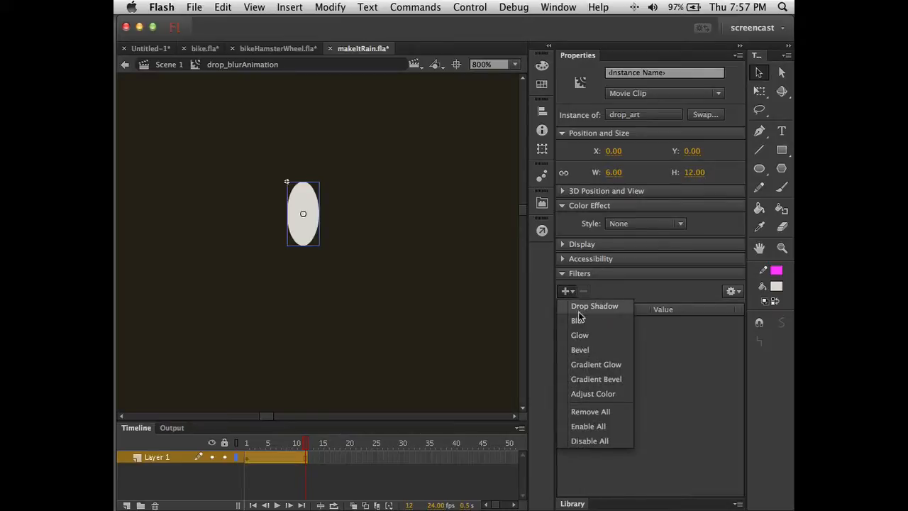
{"action": "left_click", "coordinate": [578, 320]}
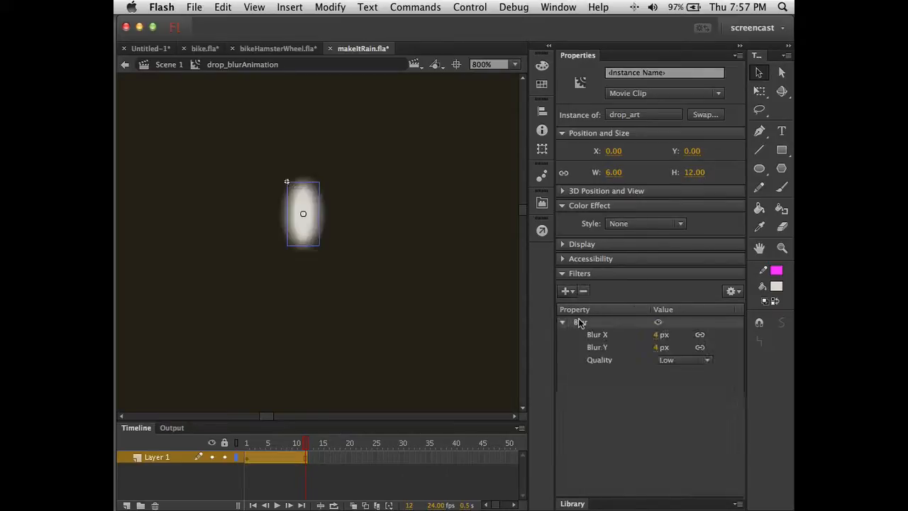
Step: Set the drop's Blur X and Blur Y to 0 px and unlink the two values
{"action": "left_click", "coordinate": [655, 339]}
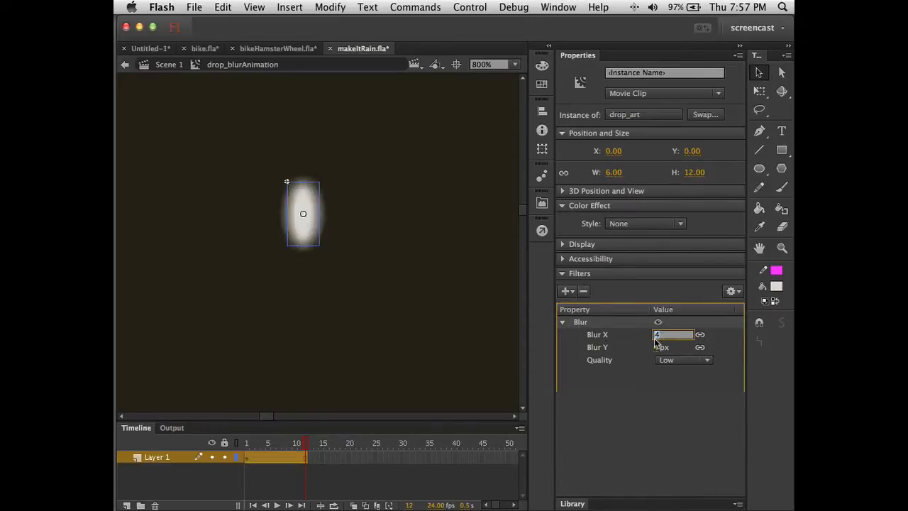
{"action": "type", "text": "0"}
{"action": "key", "text": "Return"}
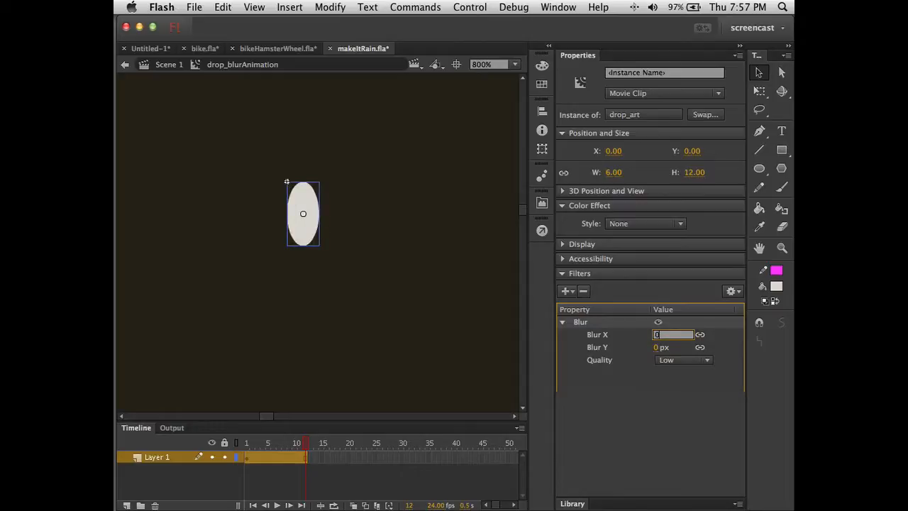
{"action": "left_click", "coordinate": [701, 348]}
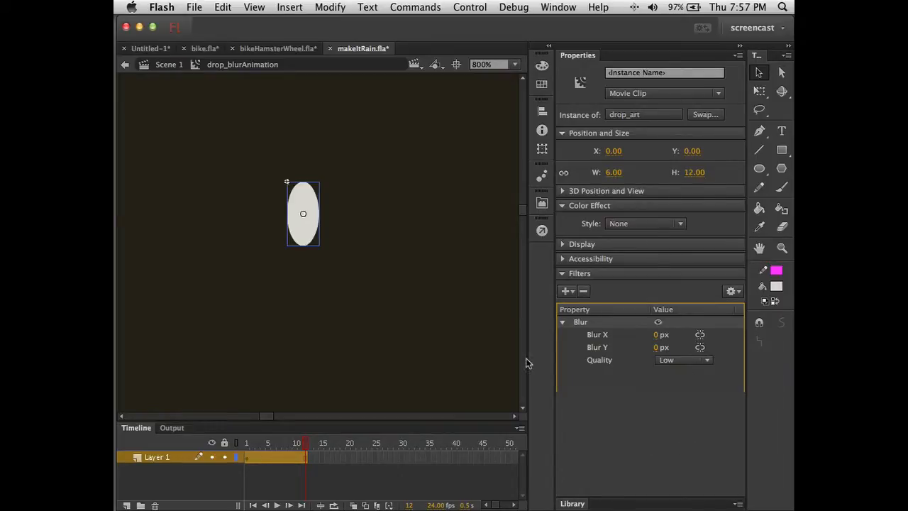
Step: Insert a keyframe at frame 12 of Layer 1 and set the drop's Blur Y there to 10 px
{"action": "left_click", "coordinate": [249, 442]}
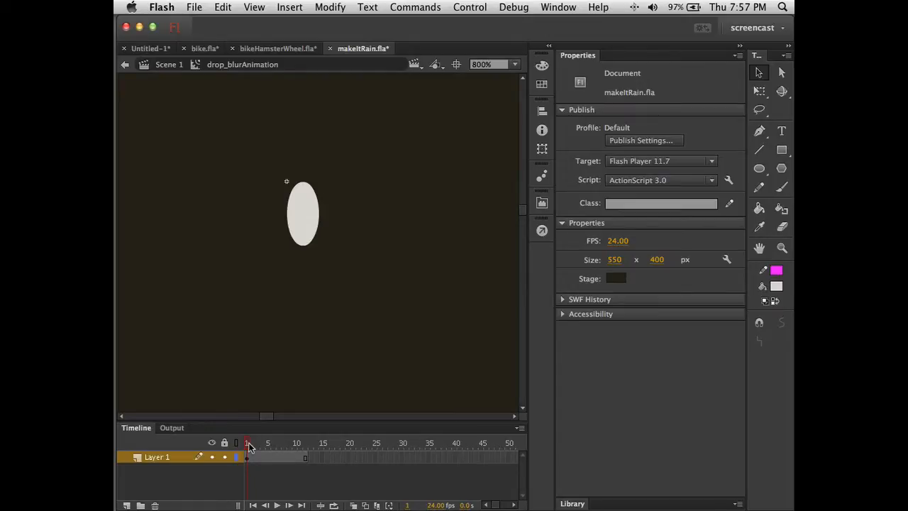
{"action": "left_click_drag", "start_coordinate": [249, 445], "coordinate": [298, 447]}
{"action": "left_click", "coordinate": [306, 457]}
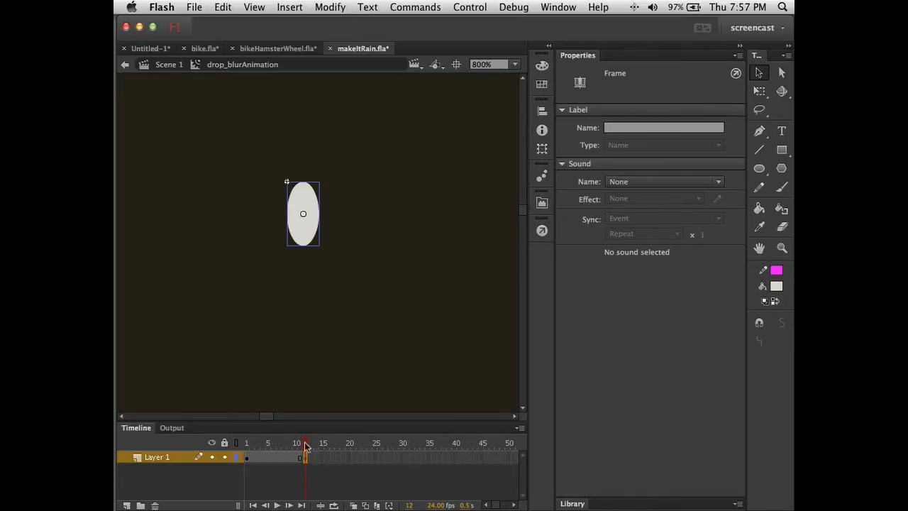
{"action": "left_click", "coordinate": [316, 208]}
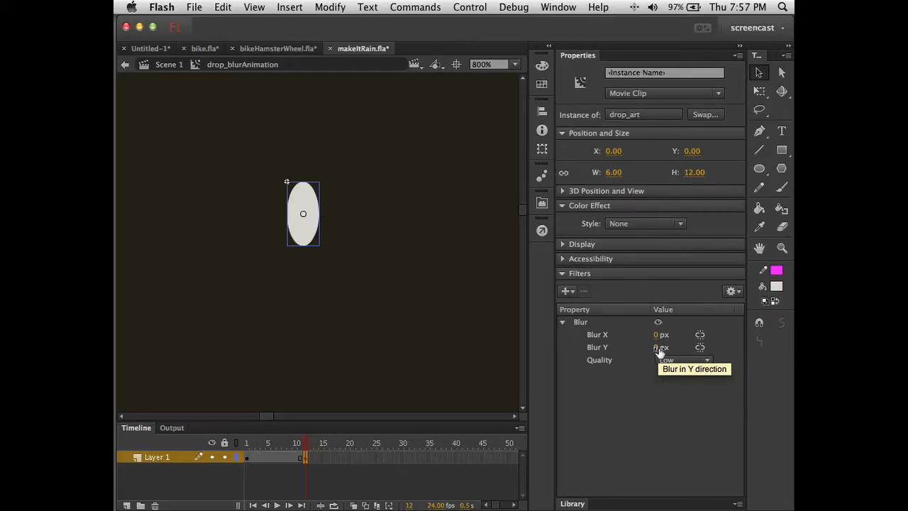
{"action": "left_click_drag", "start_coordinate": [660, 349], "coordinate": [667, 348]}
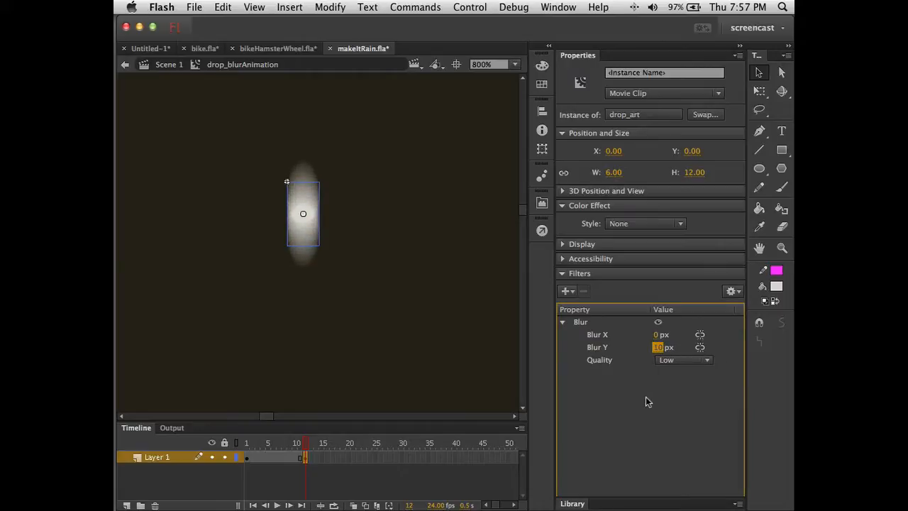
{"action": "left_click", "coordinate": [455, 335]}
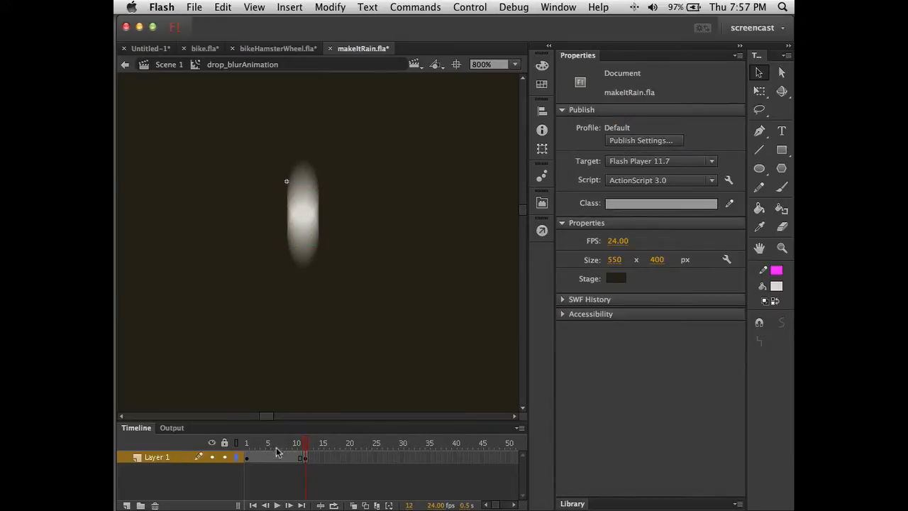
Step: Create a classic tween between the keyframes at frames 1 and 12 and scrub back to frame 1 to preview the blur
{"action": "left_click", "coordinate": [247, 458]}
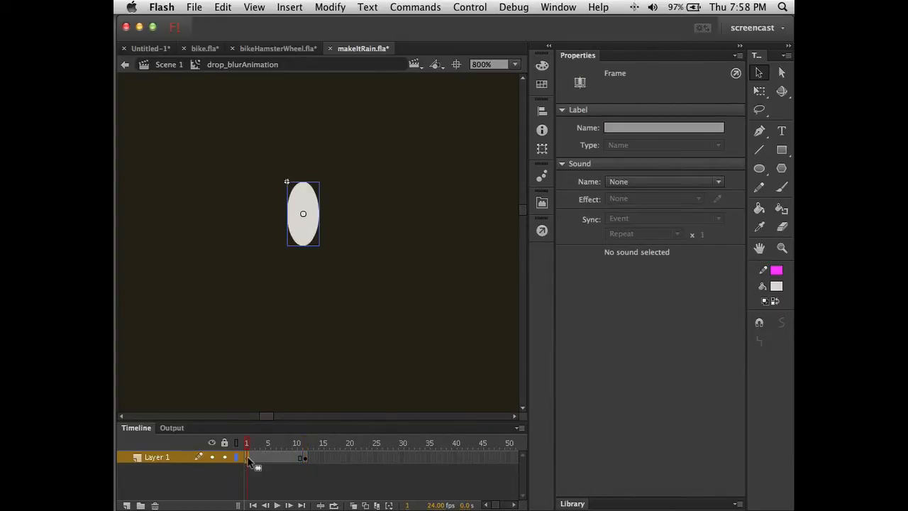
{"action": "left_click", "coordinate": [303, 458]}
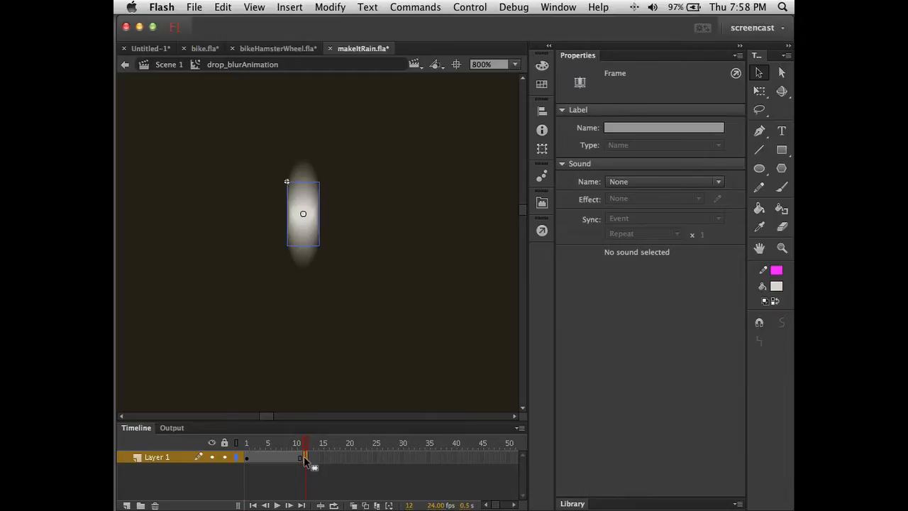
{"action": "left_click", "coordinate": [271, 458]}
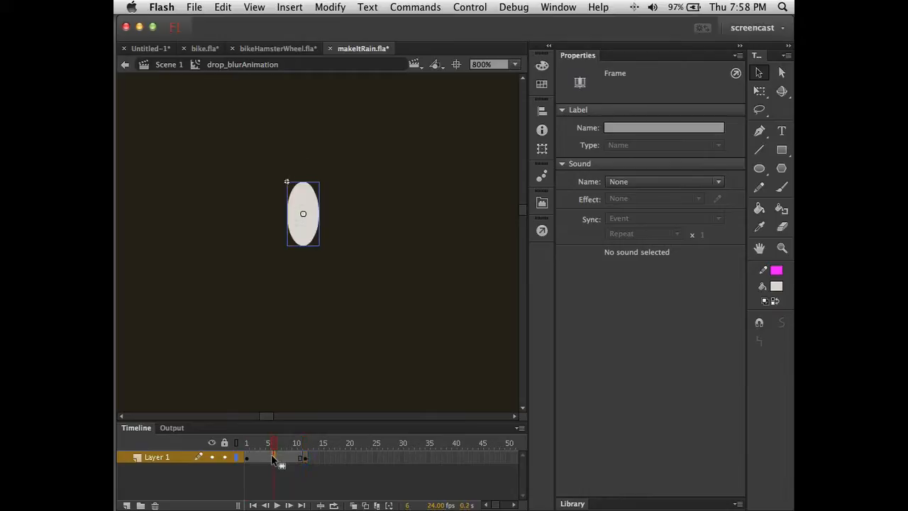
{"action": "right_click", "coordinate": [271, 458]}
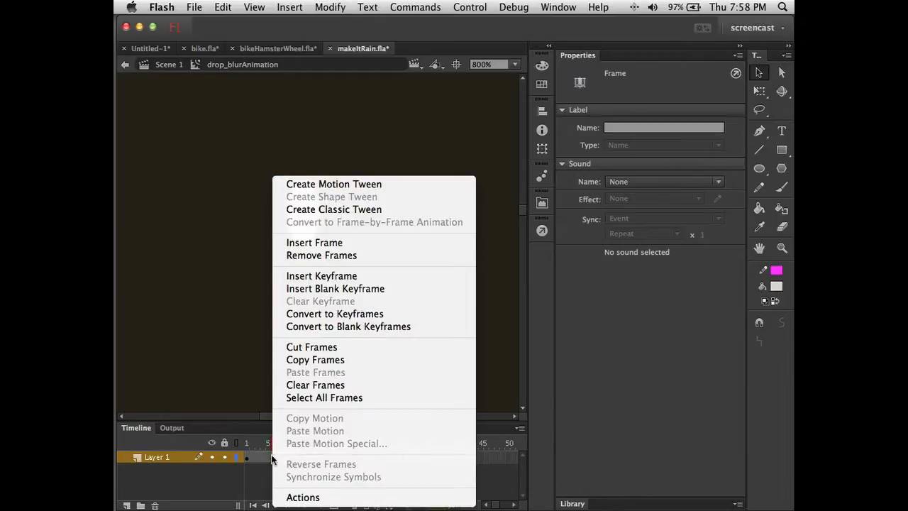
{"action": "left_click", "coordinate": [327, 212]}
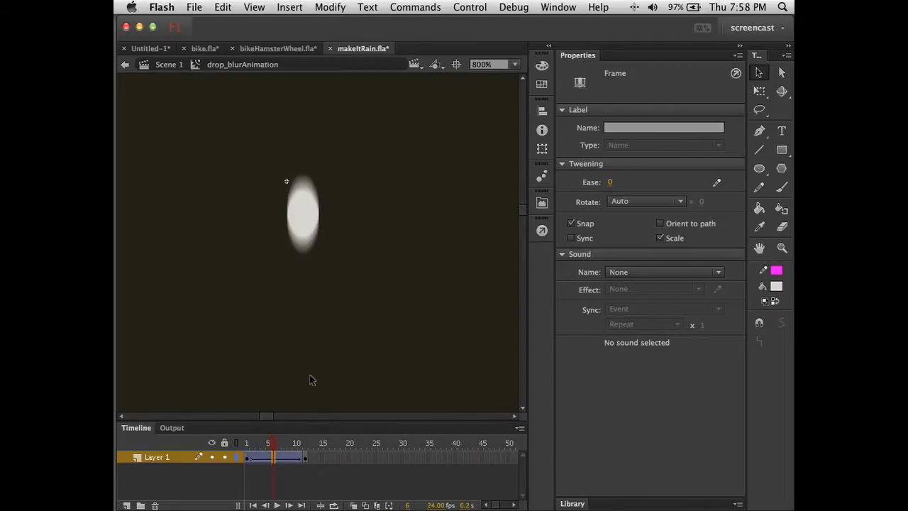
{"action": "left_click_drag", "start_coordinate": [273, 444], "coordinate": [242, 433]}
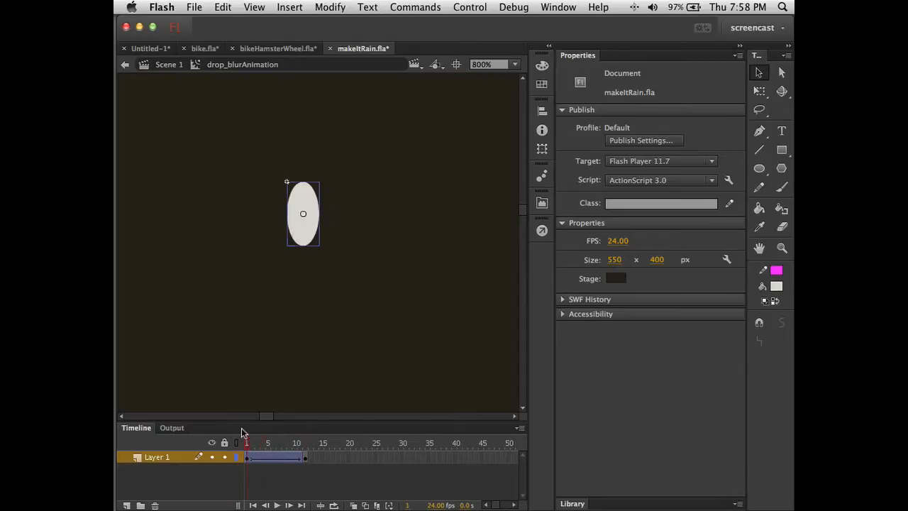
{"action": "left_click", "coordinate": [354, 146]}
Step: Open the drop_fall symbol from the library, check its drop_blurAnimation instance and test the movie
{"action": "left_click", "coordinate": [576, 503]}
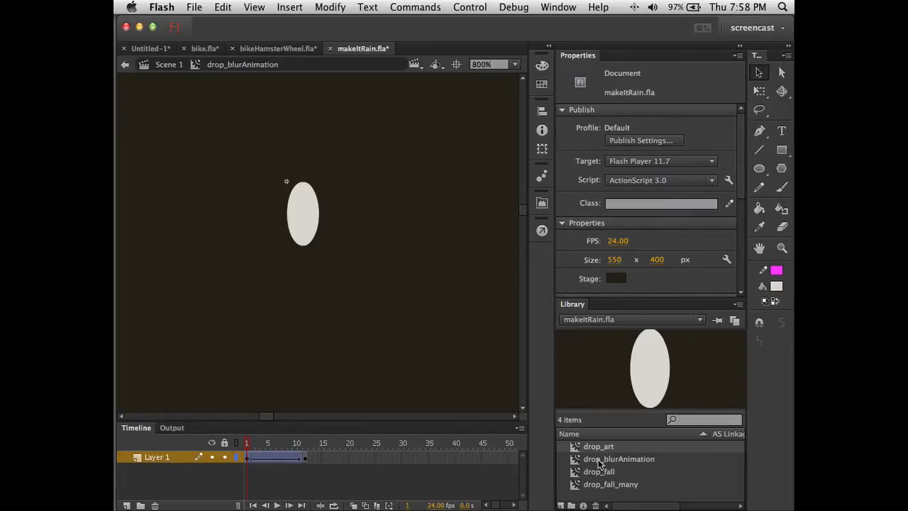
{"action": "double_click", "coordinate": [576, 472]}
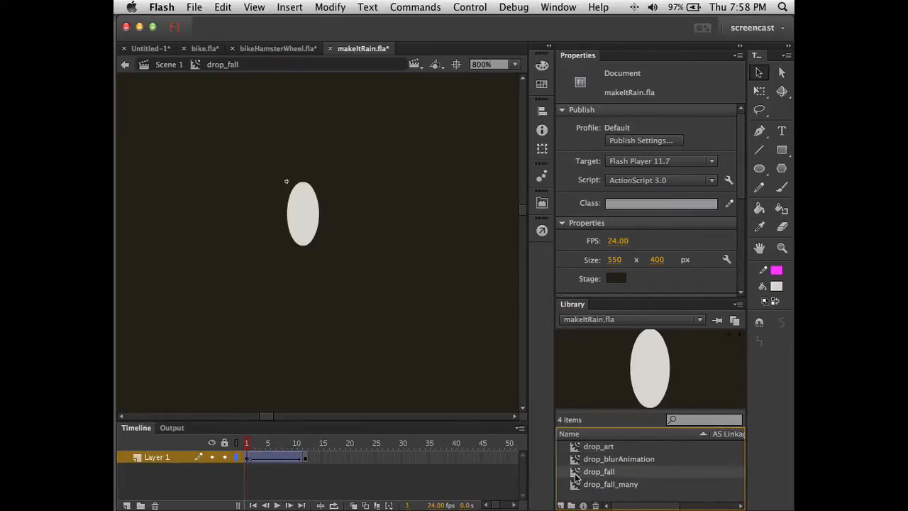
{"action": "left_click", "coordinate": [313, 216]}
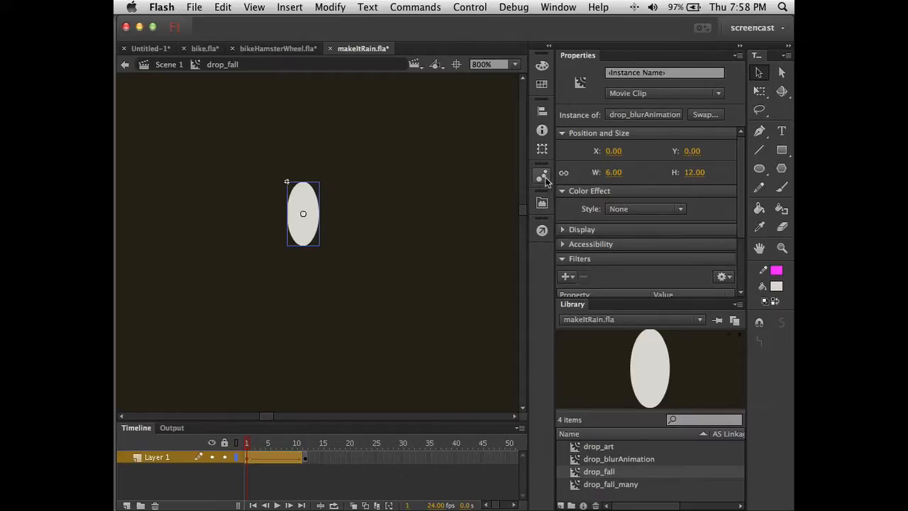
{"action": "key", "text": "super+Return"}
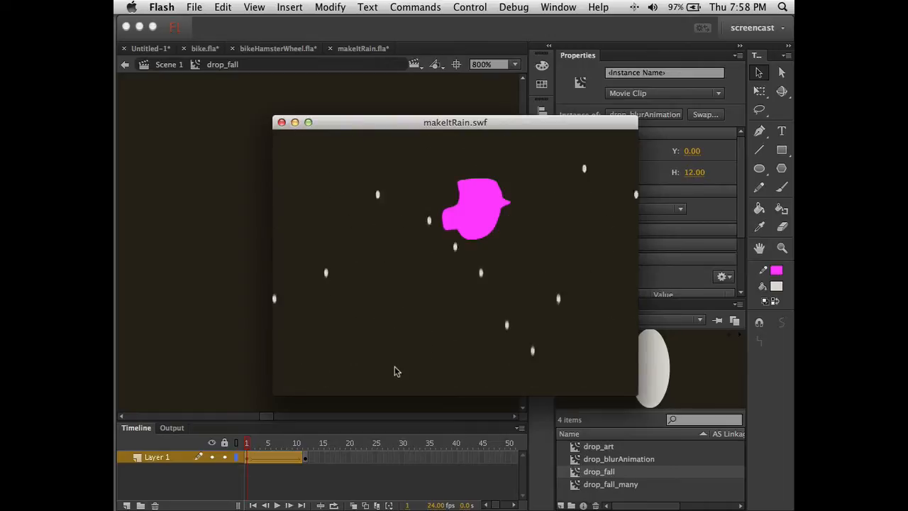
{"action": "left_click", "coordinate": [281, 123]}
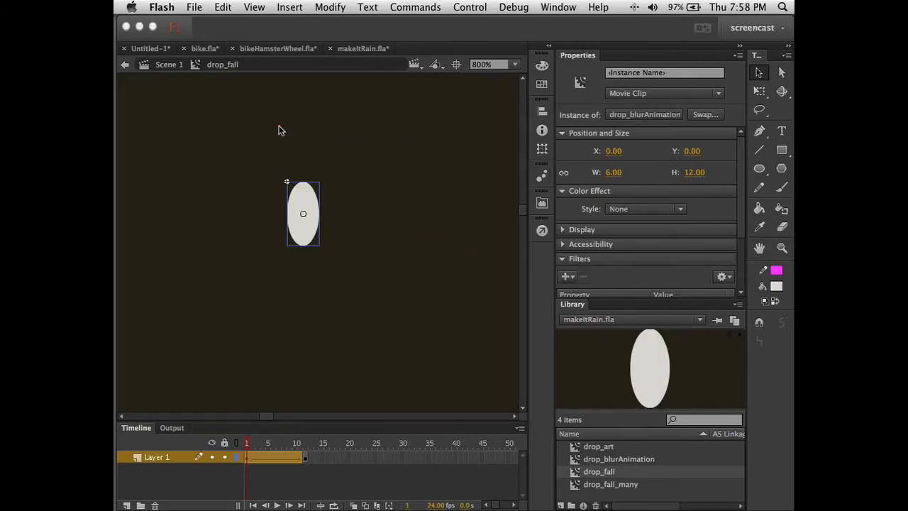
Step: Set the frame rate to 6 fps and test the movie, zooming in to examine the blur on the falling drops
{"action": "left_click", "coordinate": [435, 506]}
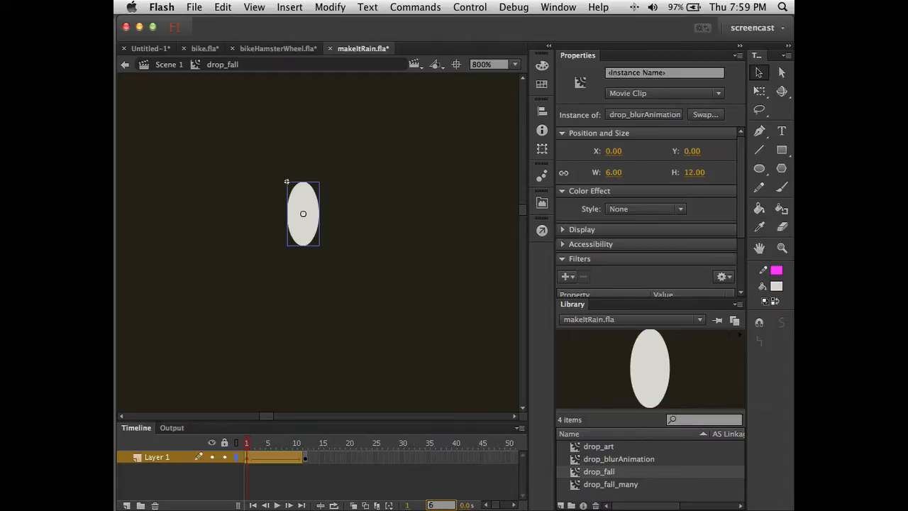
{"action": "key", "text": "Return"}
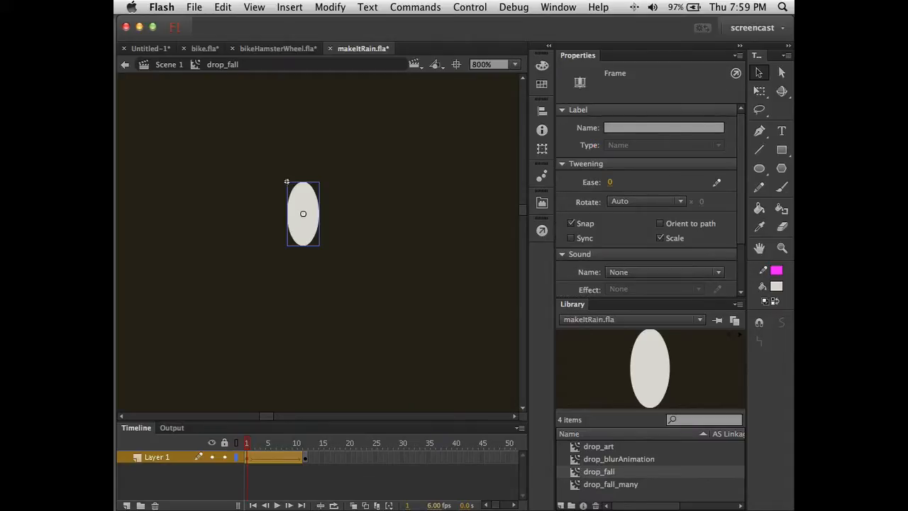
{"action": "key", "text": "super+Return"}
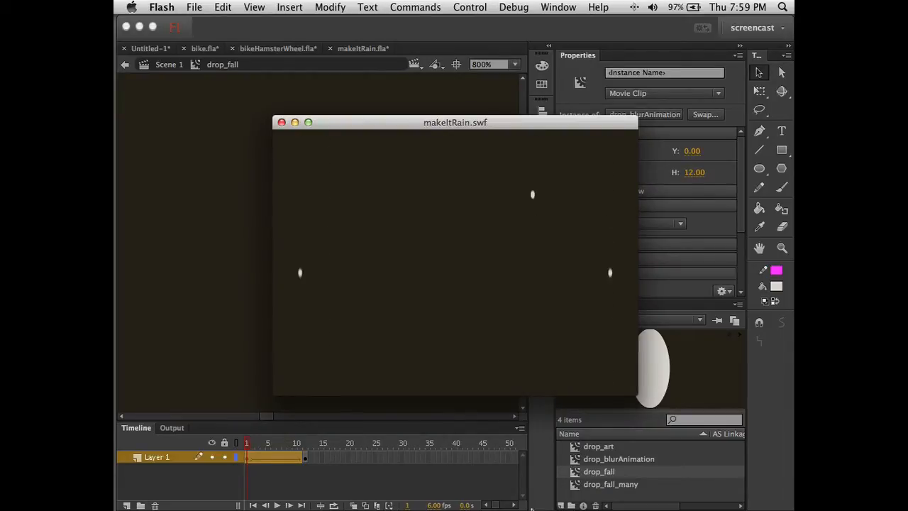
{"action": "right_click", "coordinate": [421, 340]}
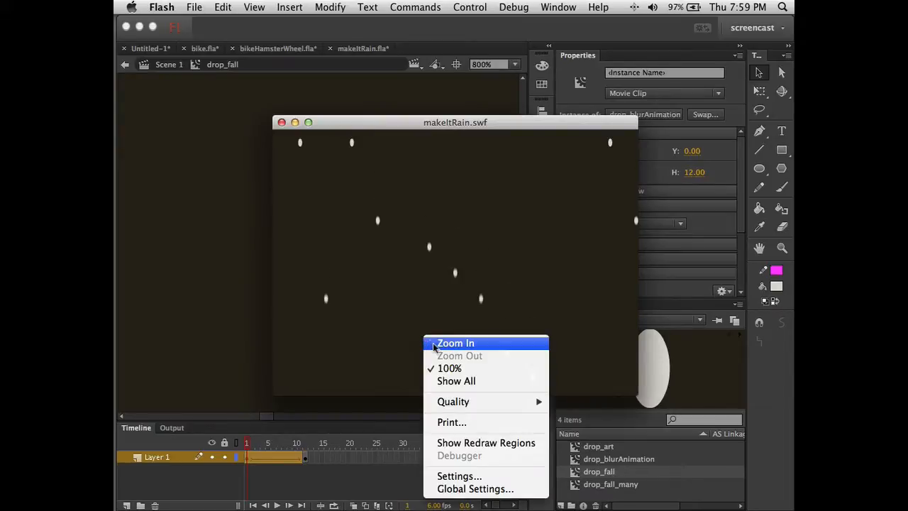
{"action": "left_click", "coordinate": [454, 343]}
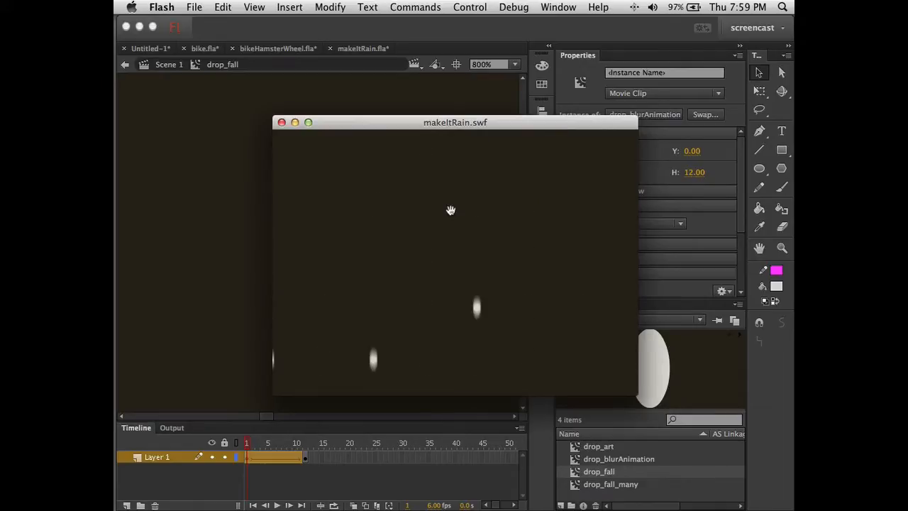
{"action": "left_click", "coordinate": [280, 123]}
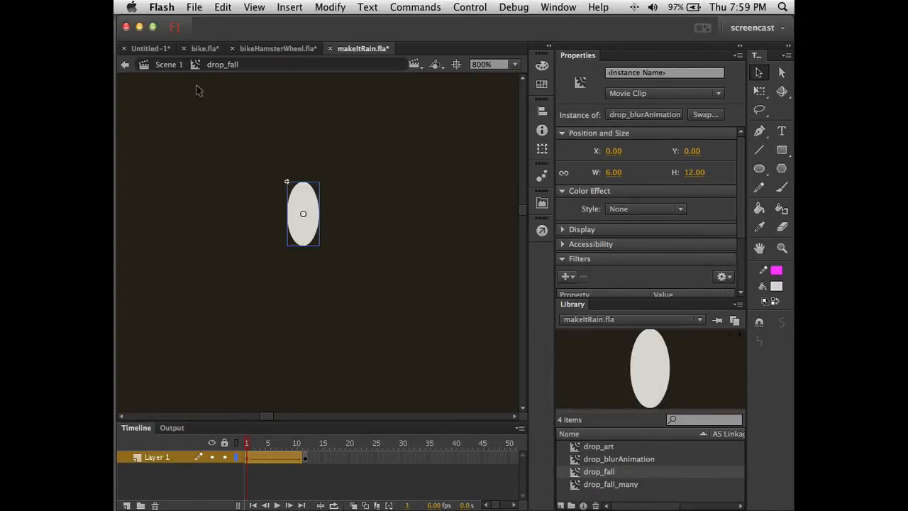
Step: Test the movie from Scene 1 and set the document's frame rate to 18 fps
{"action": "left_click", "coordinate": [168, 65]}
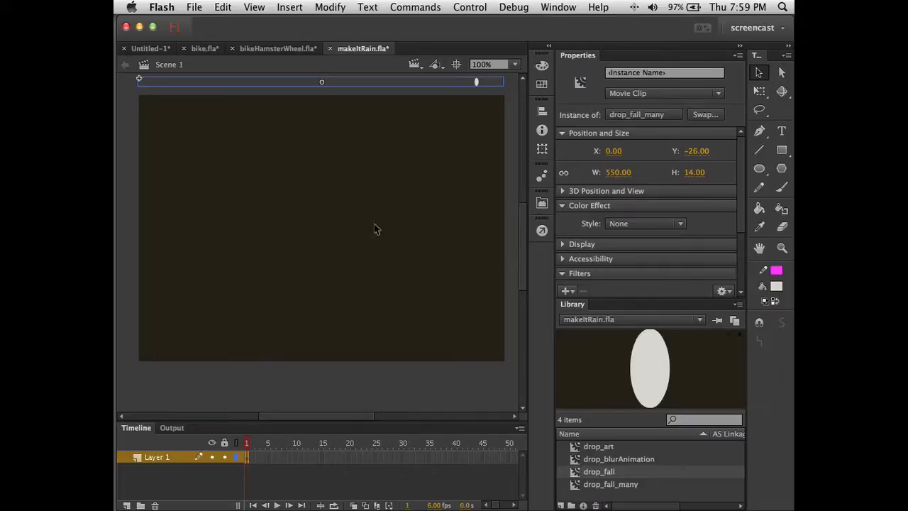
{"action": "key", "text": "super+Return"}
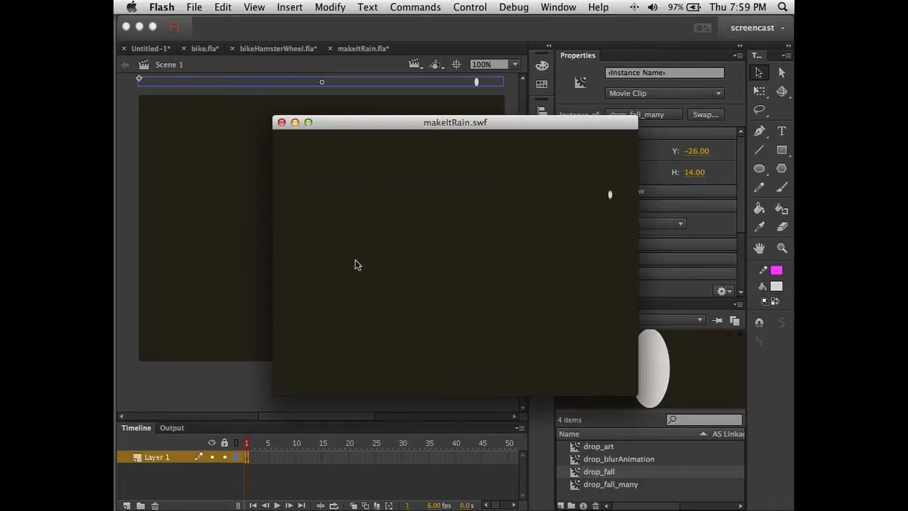
{"action": "key", "text": "super+w"}
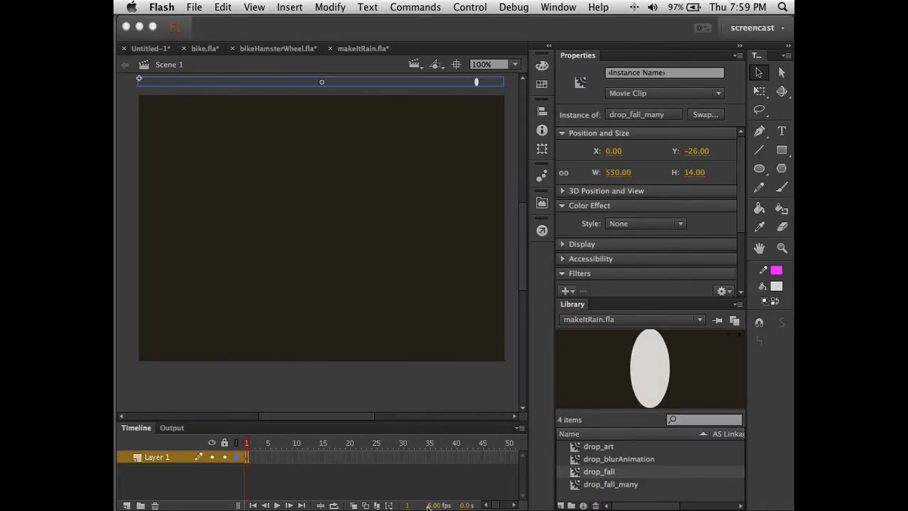
{"action": "left_click", "coordinate": [430, 505]}
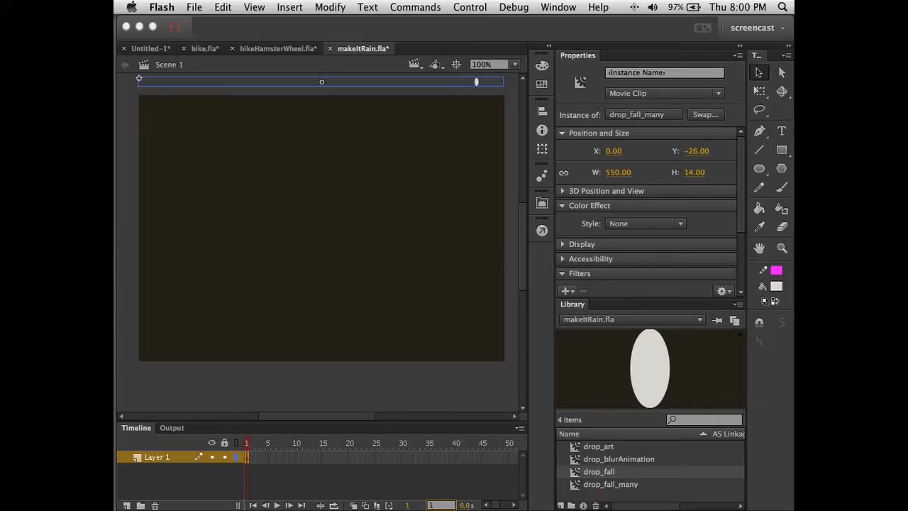
{"action": "key", "text": "Return"}
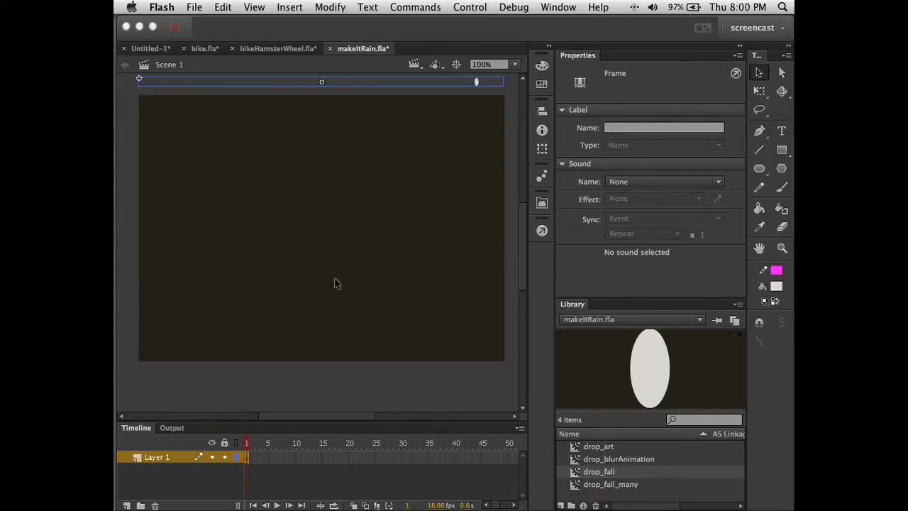
Step: Test the movie at 18 fps to review the falling drops and close the preview
{"action": "left_click", "coordinate": [335, 243]}
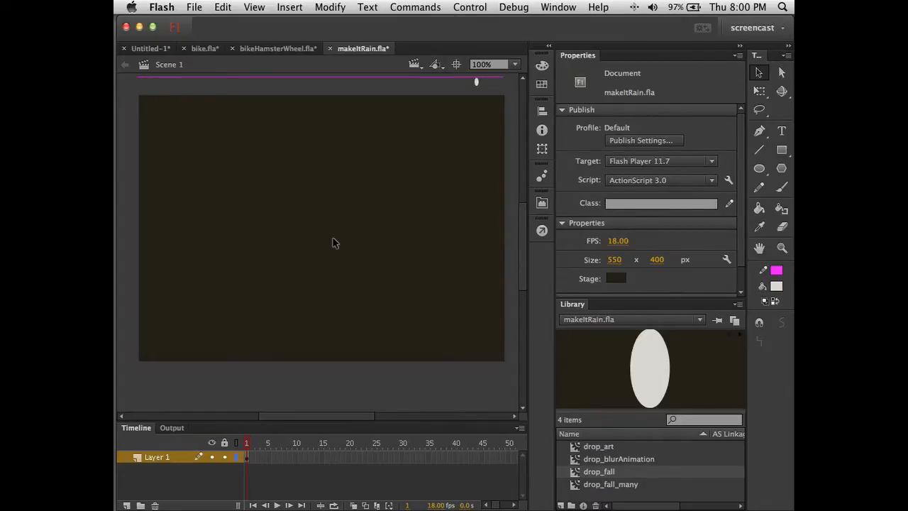
{"action": "key", "text": "super+Return"}
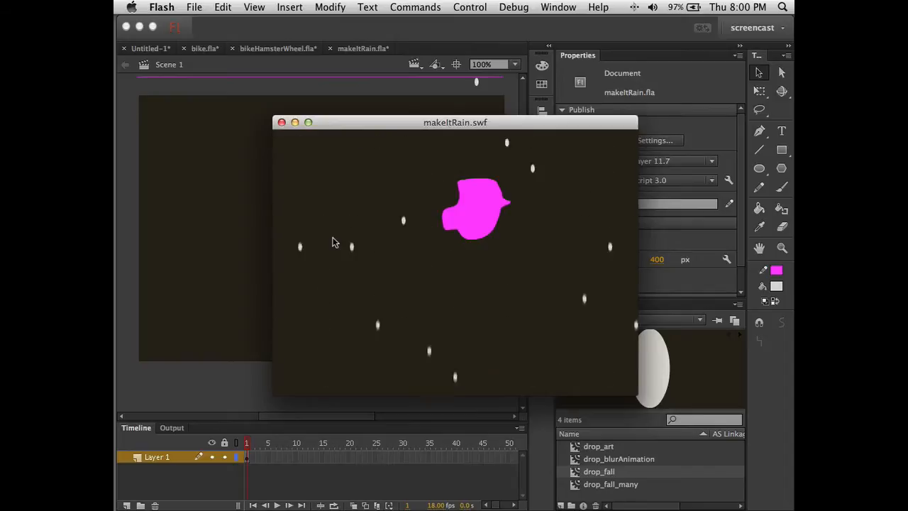
{"action": "left_click", "coordinate": [282, 123]}
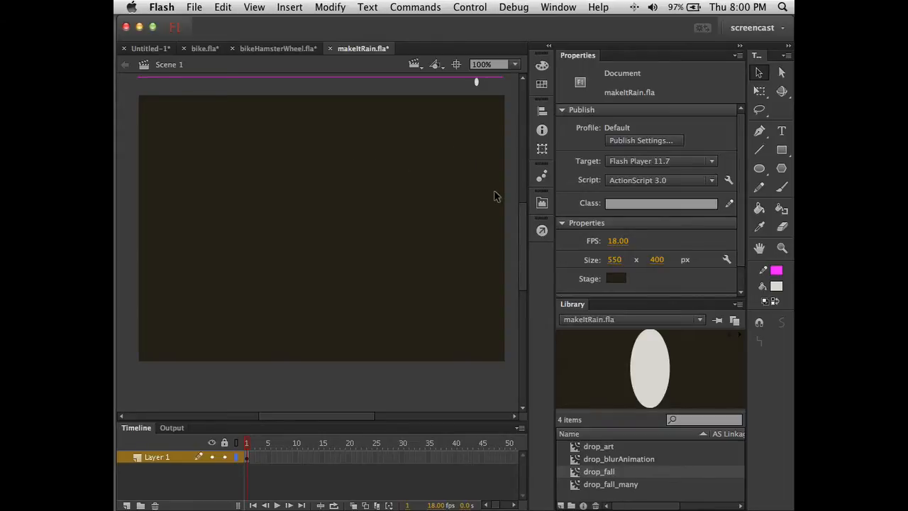
Step: Copy the drop_fall_many instance onto a new layer, place it at about X -44.55, Y -12, and test the movie
{"action": "scroll", "coordinate": [392, 106], "scroll_direction": "up", "scroll_amount": 3}
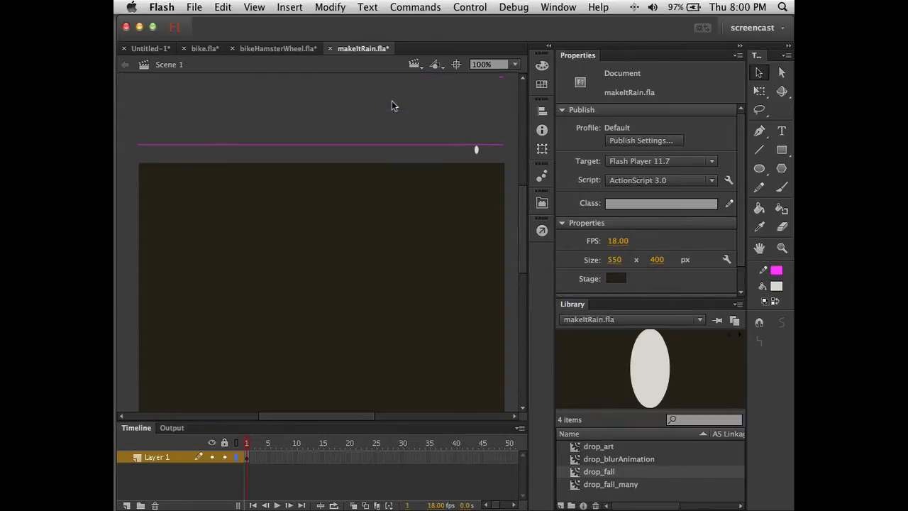
{"action": "left_click", "coordinate": [376, 145]}
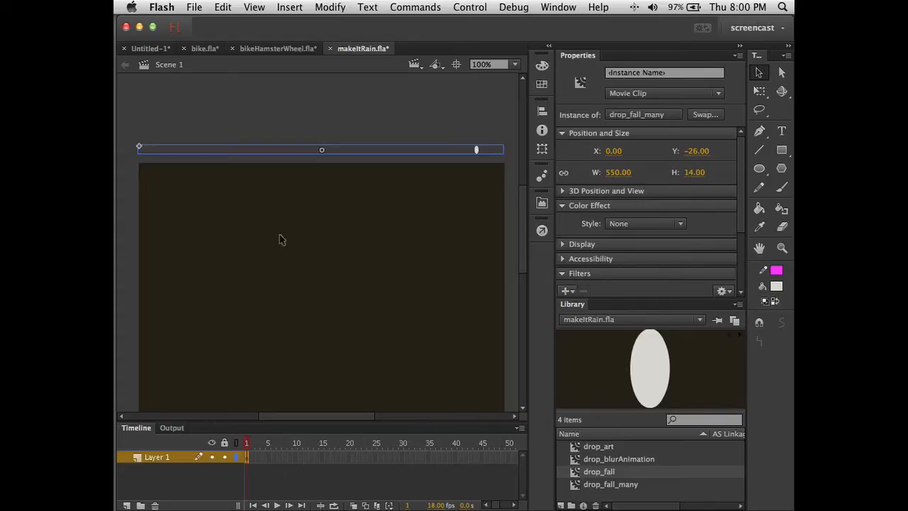
{"action": "left_click", "coordinate": [125, 506]}
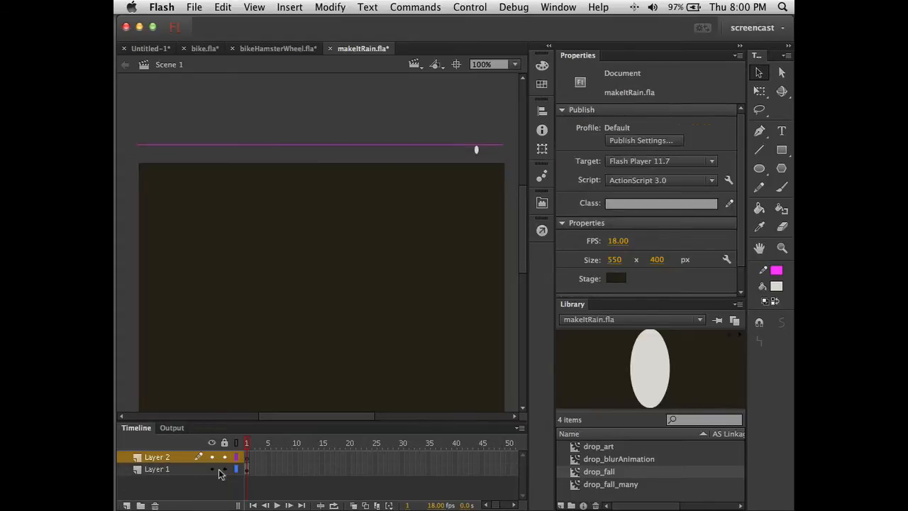
{"action": "left_click", "coordinate": [246, 459]}
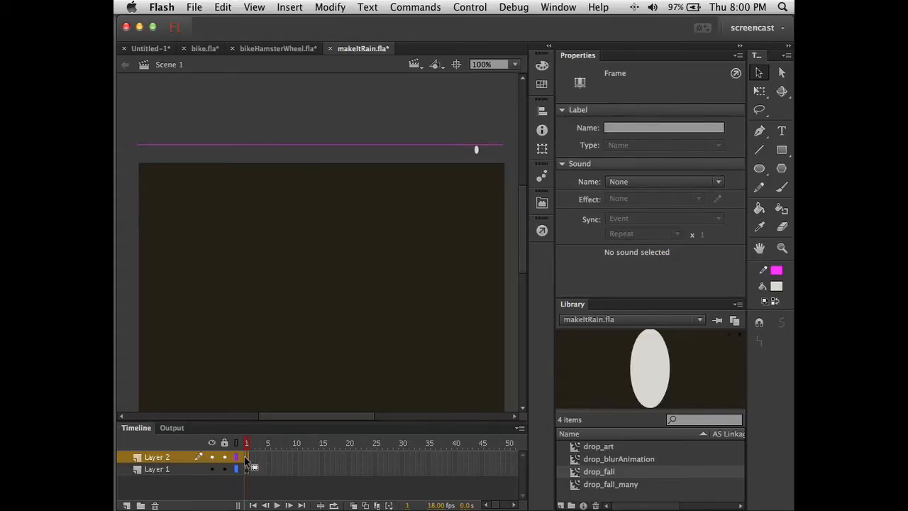
{"action": "key", "text": "super+v"}
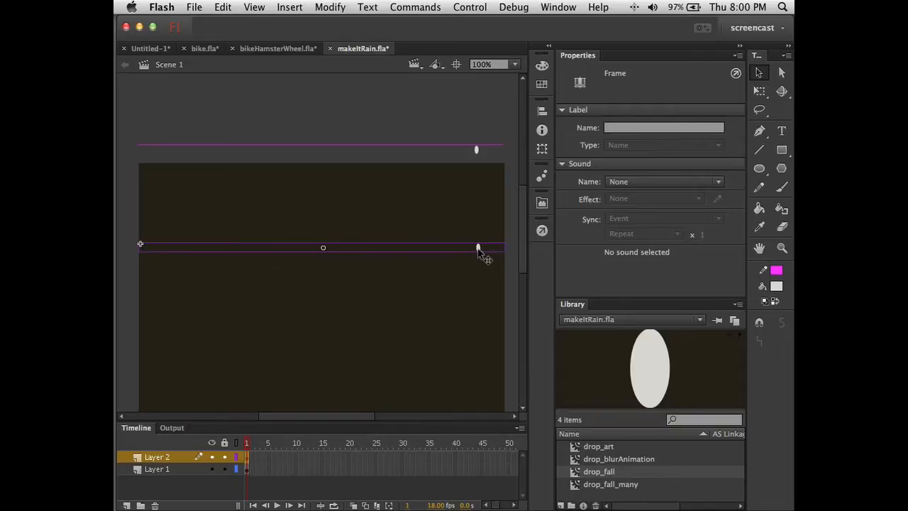
{"action": "left_click_drag", "start_coordinate": [477, 249], "coordinate": [447, 159]}
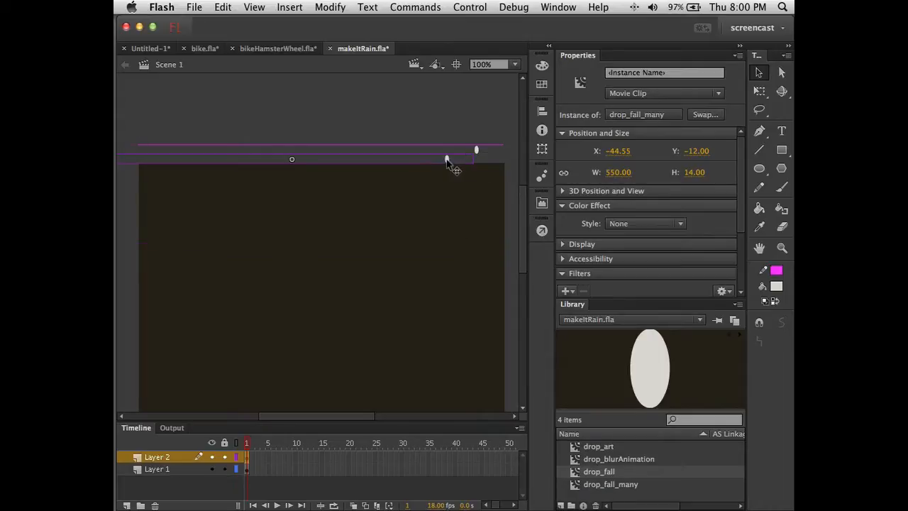
{"action": "key", "text": "super+Return"}
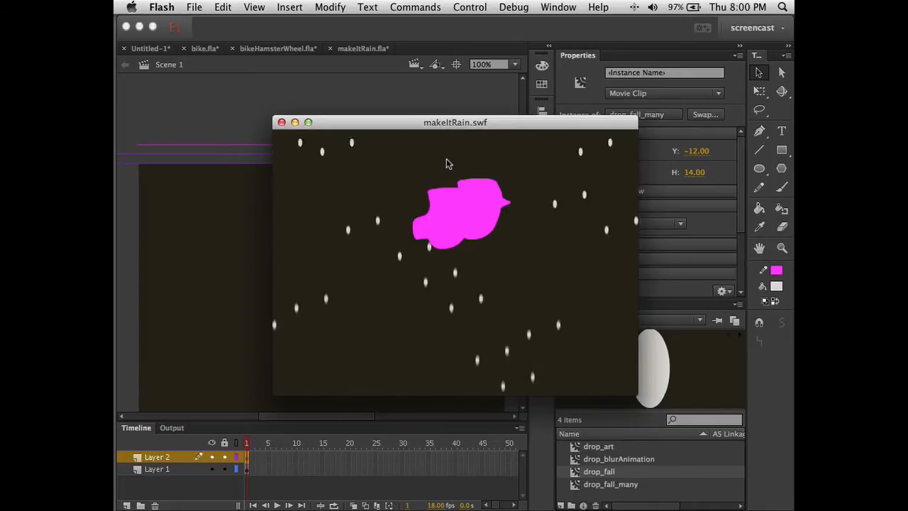
{"action": "left_click", "coordinate": [281, 123]}
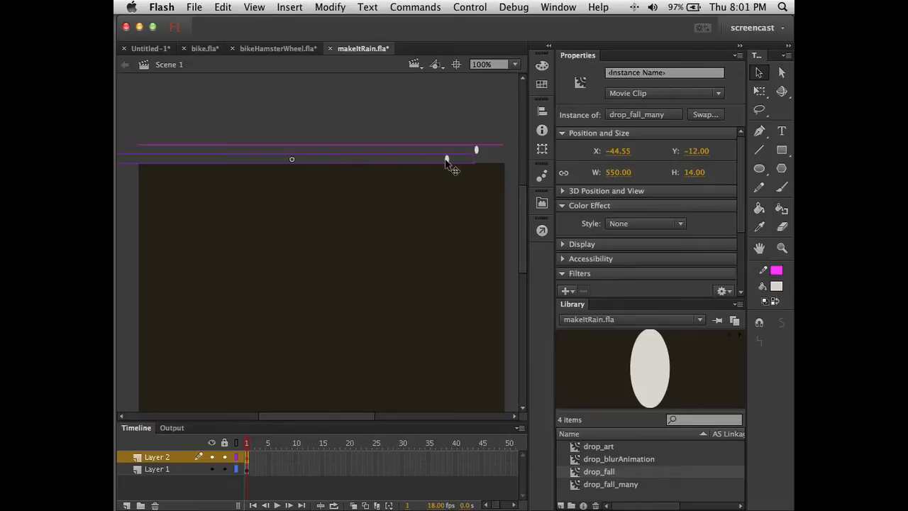
Step: Apply an Alpha color effect of 37% to the copied drop_fall_many instance and test the movie
{"action": "left_click", "coordinate": [622, 224]}
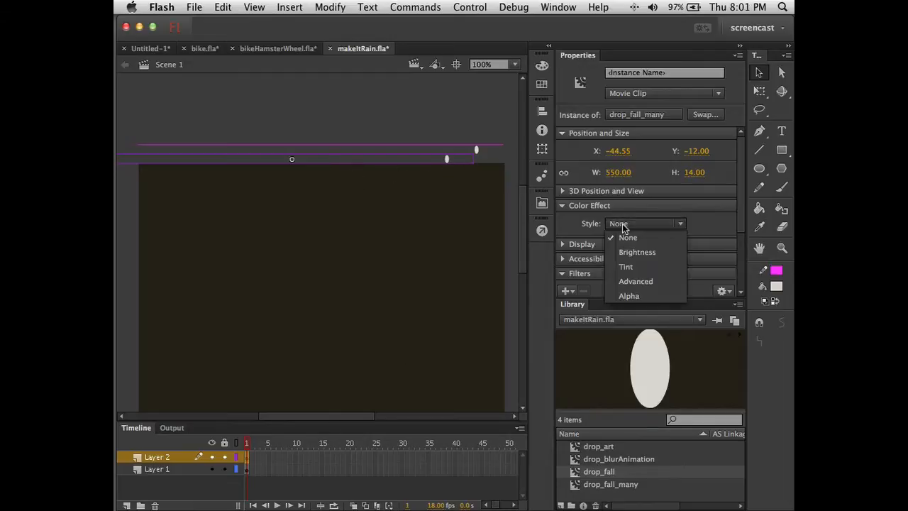
{"action": "left_click", "coordinate": [635, 296]}
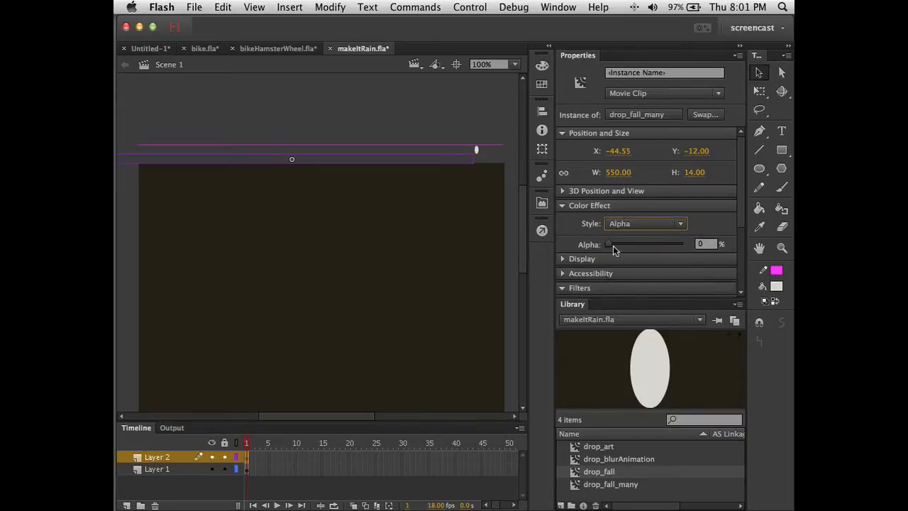
{"action": "left_click_drag", "start_coordinate": [609, 245], "coordinate": [636, 246]}
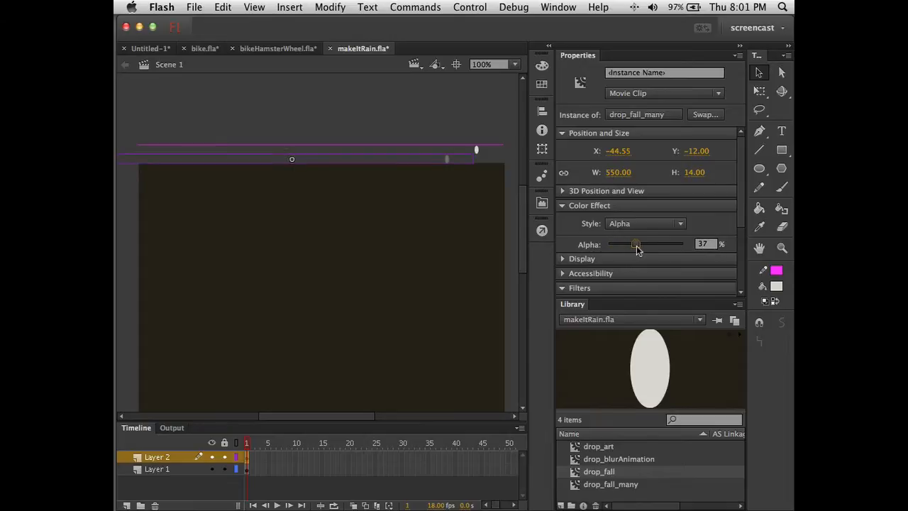
{"action": "left_click", "coordinate": [514, 166]}
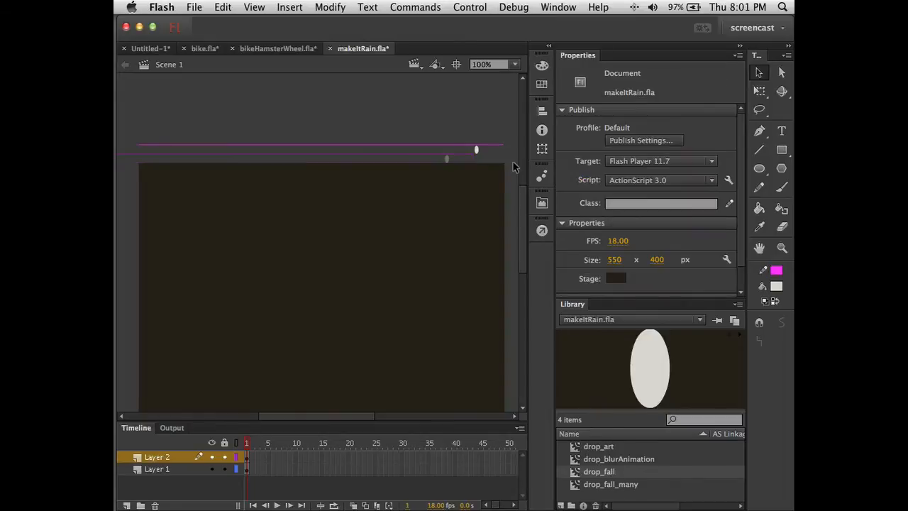
{"action": "key", "text": "super+Return"}
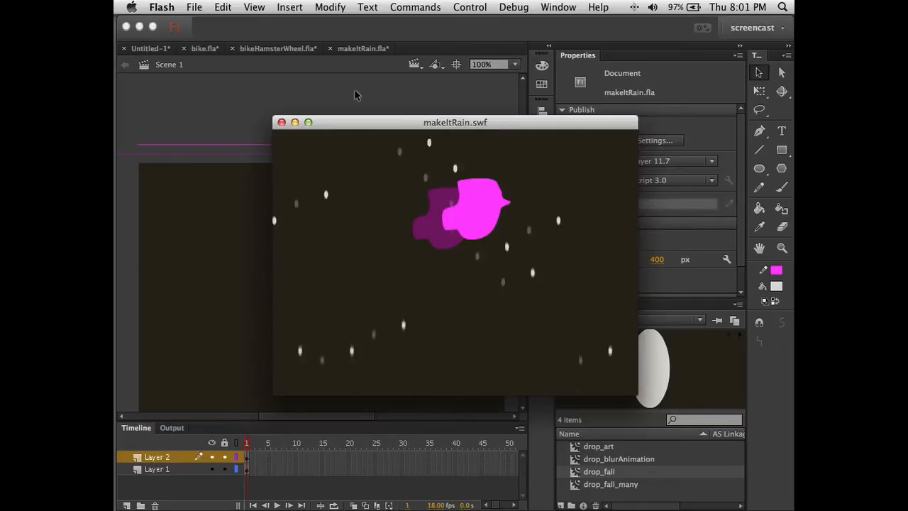
{"action": "left_click", "coordinate": [281, 122]}
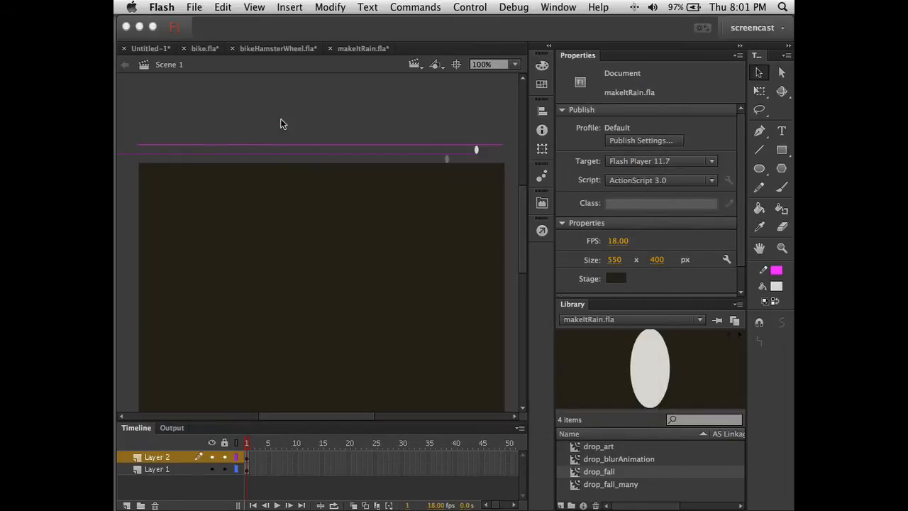
Step: Flip the semi-transparent drop_fall_many copy horizontally and test the movie
{"action": "left_click", "coordinate": [449, 162]}
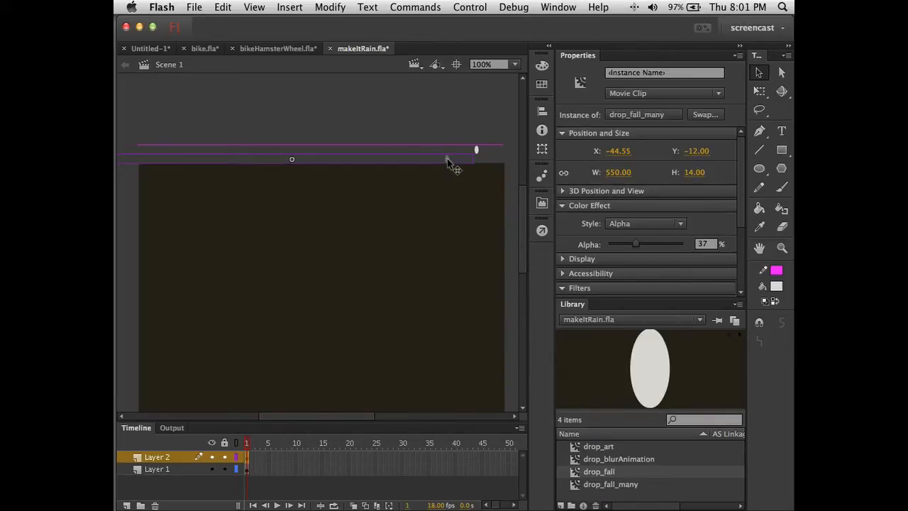
{"action": "left_click", "coordinate": [330, 11]}
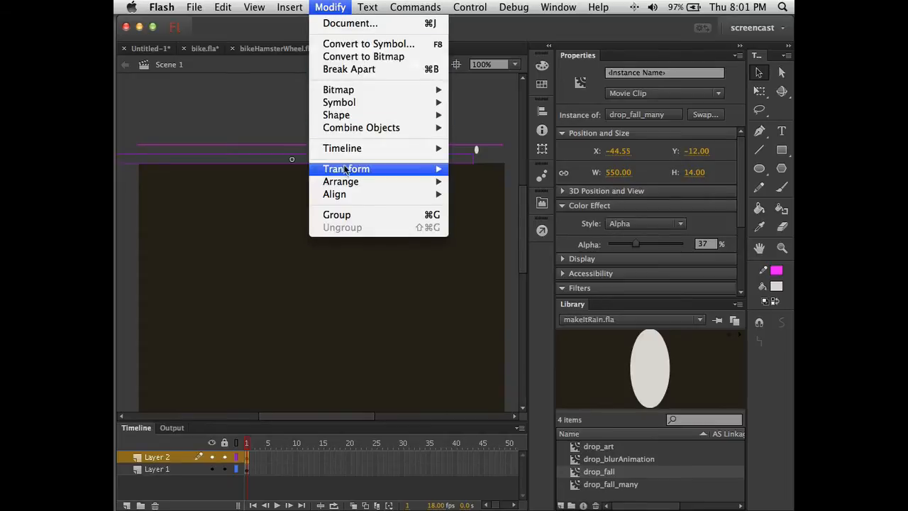
{"action": "mouse_move", "coordinate": [346, 172]}
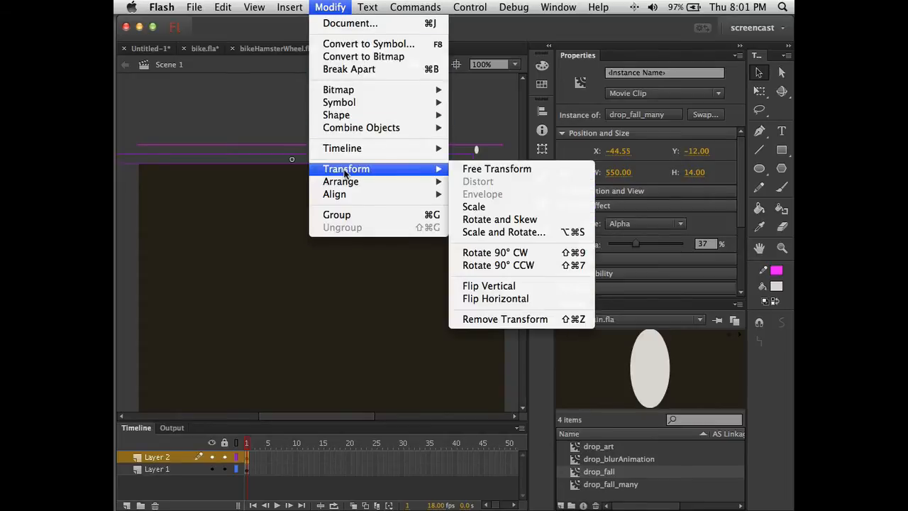
{"action": "left_click", "coordinate": [489, 297]}
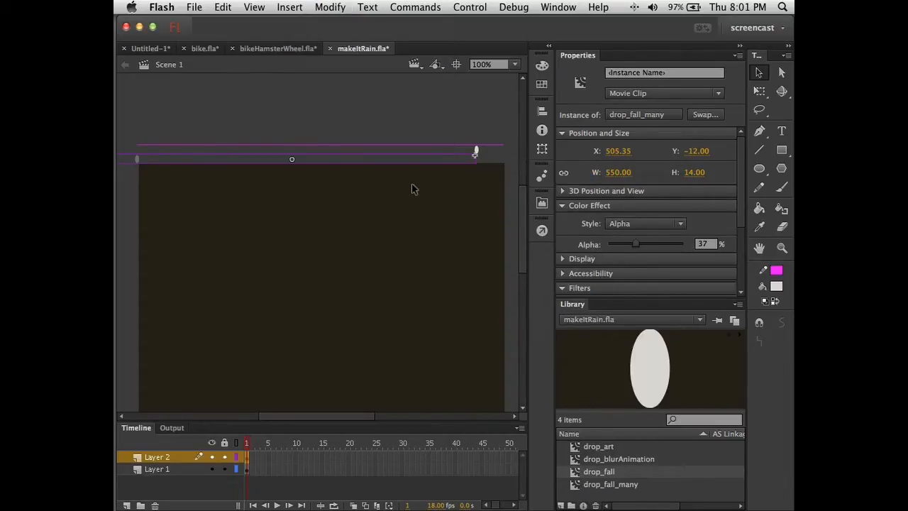
{"action": "key", "text": "super+Return"}
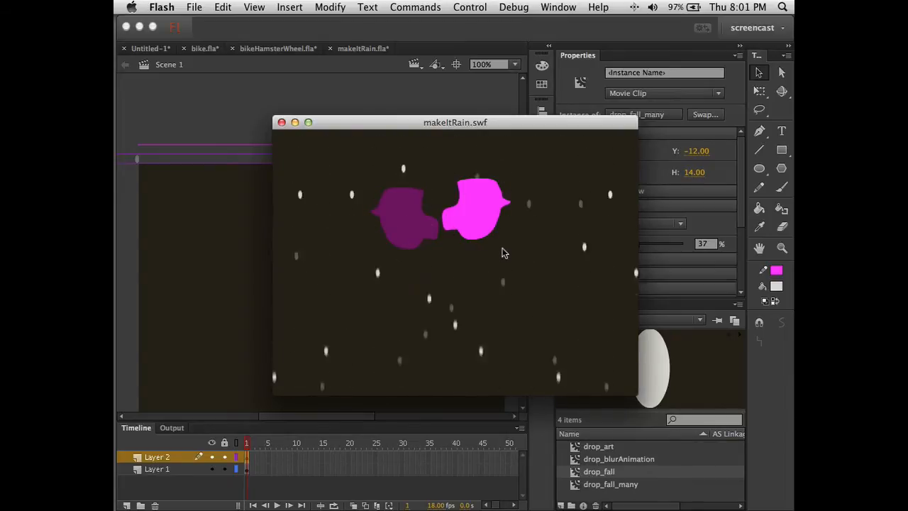
{"action": "left_click", "coordinate": [281, 123]}
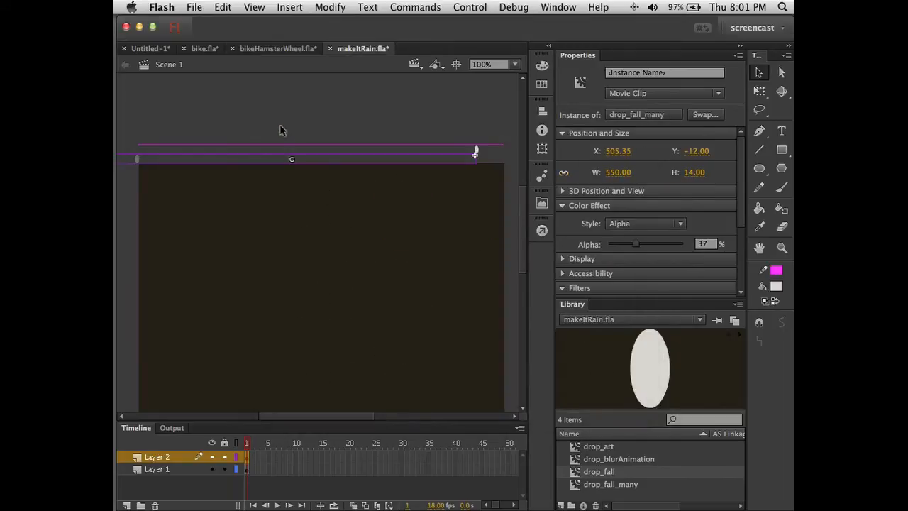
{"action": "left_click", "coordinate": [330, 289]}
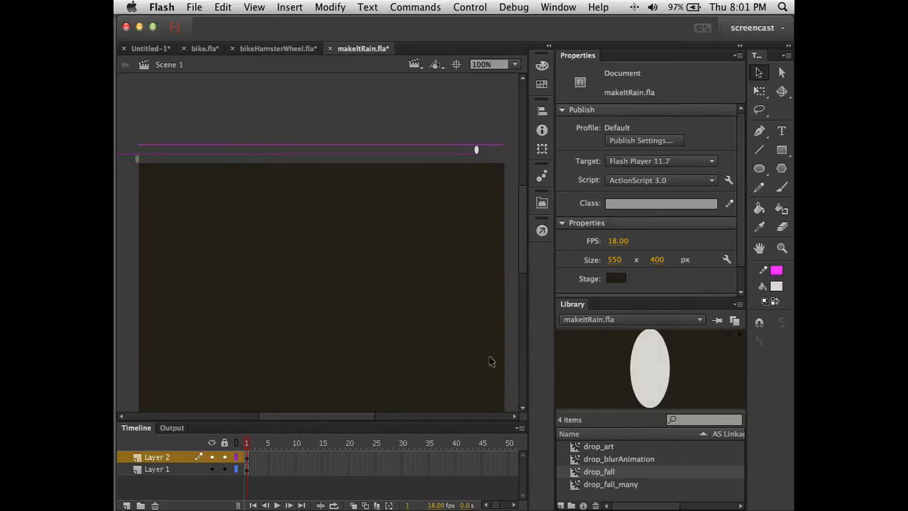
Step: Open the drop_fall_many symbol, collapse the Properties and Library panels to widen the work area, and return to Scene 1
{"action": "double_click", "coordinate": [574, 487]}
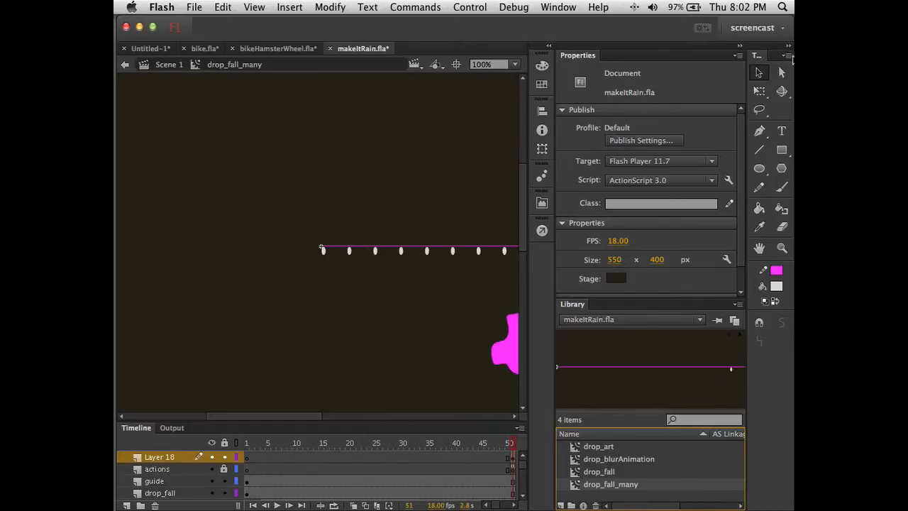
{"action": "left_click", "coordinate": [738, 47]}
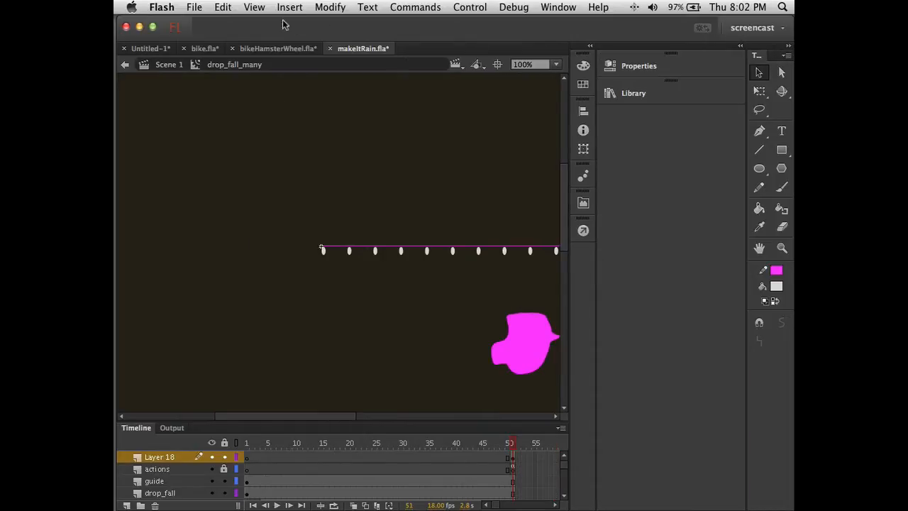
{"action": "left_click", "coordinate": [168, 64]}
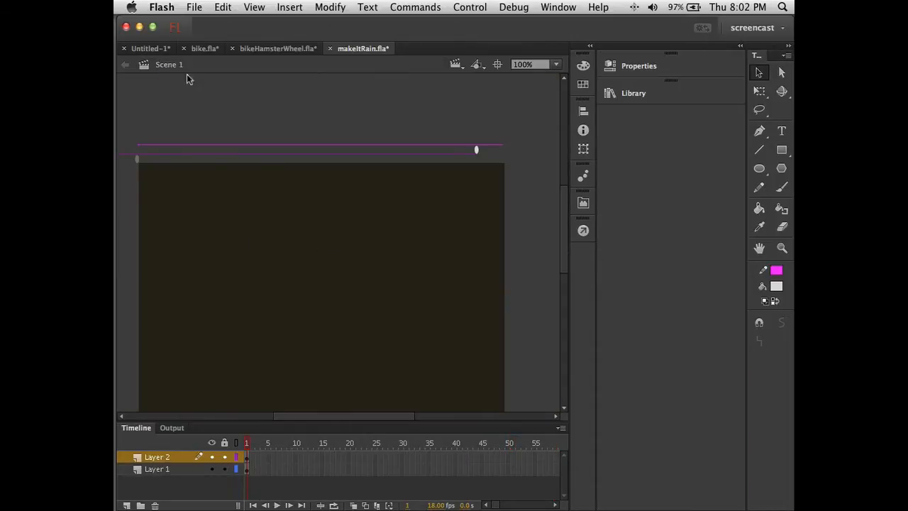
Step: Delete both drop_fall_many instances from Scene 1
{"action": "left_click", "coordinate": [139, 162]}
{"action": "key", "text": "Delete"}
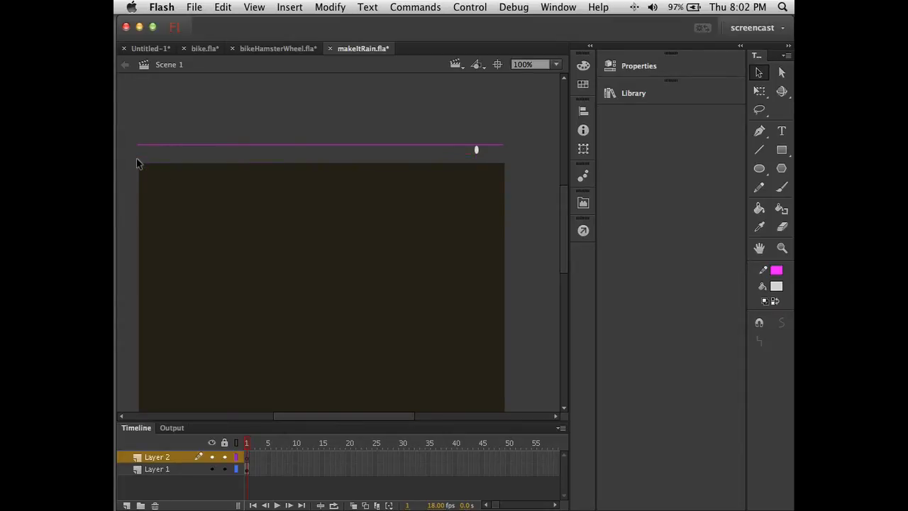
{"action": "left_click", "coordinate": [477, 153]}
{"action": "key", "text": "Delete"}
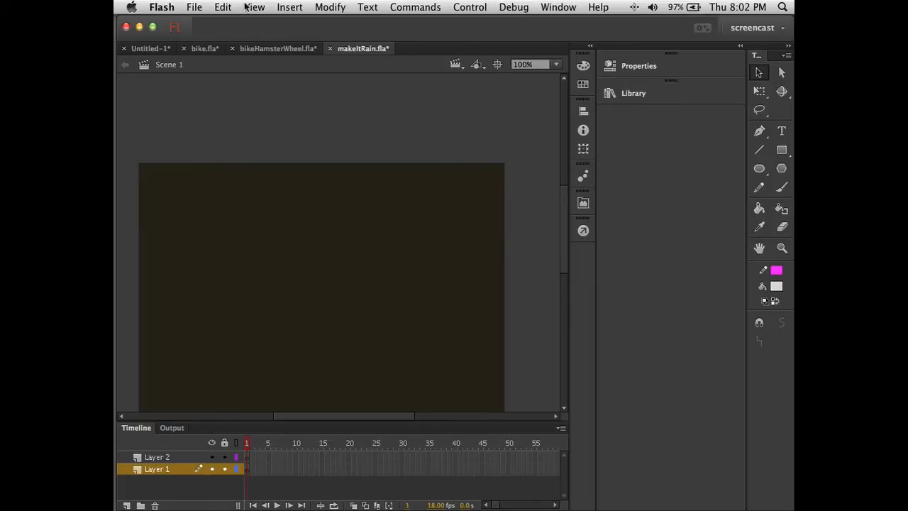
Step: Create a new movie clip symbol named dropFall_manyMany
{"action": "left_click", "coordinate": [290, 7]}
{"action": "left_click", "coordinate": [302, 23]}
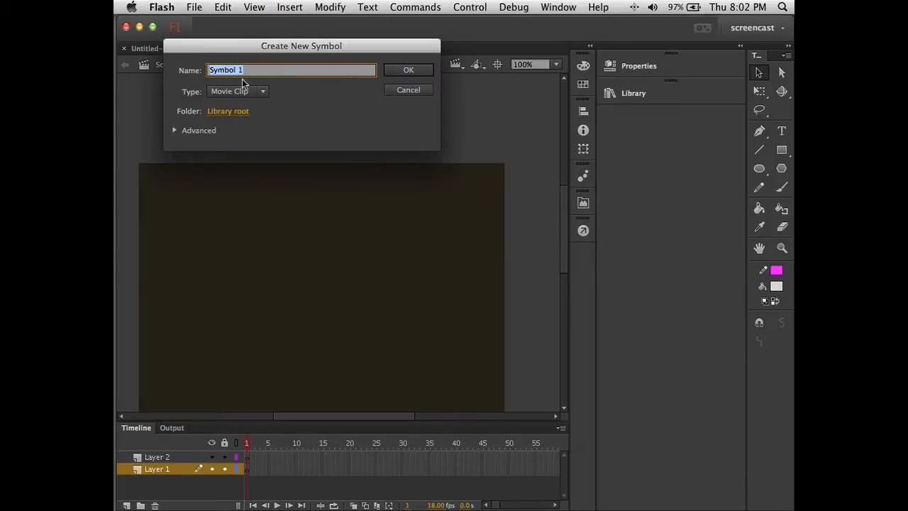
{"action": "type", "text": "dropFall_manyMany"}
{"action": "key", "text": "Return"}
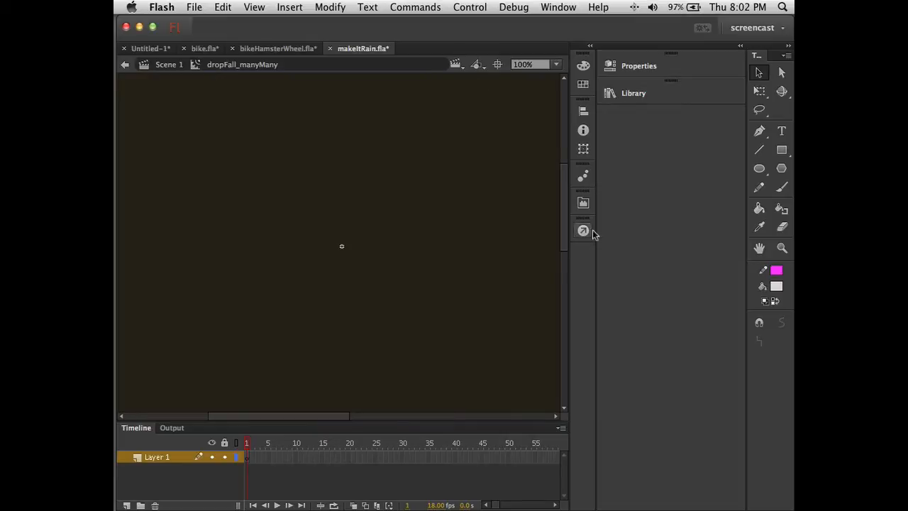
Step: Place an instance of drop_fall_many from the library on Layer 1 of dropFall_manyMany
{"action": "left_click", "coordinate": [635, 97]}
{"action": "left_click", "coordinate": [447, 239]}
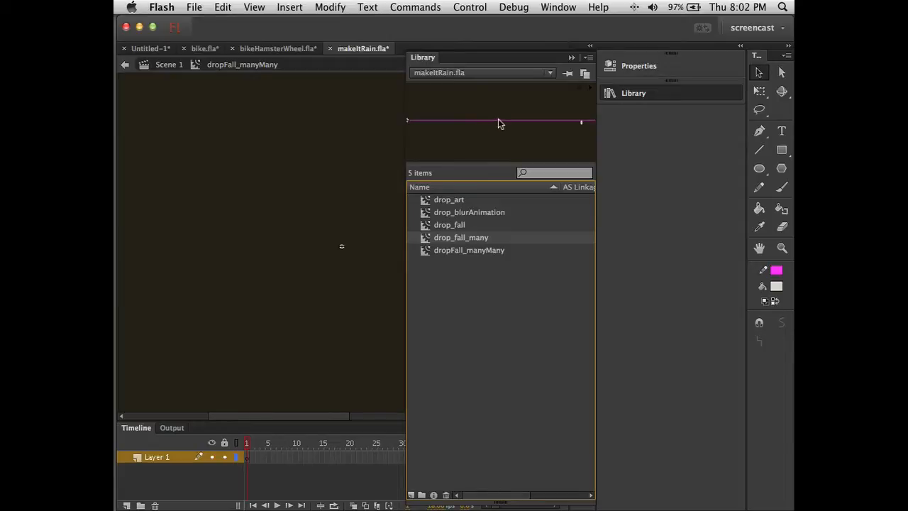
{"action": "left_click_drag", "start_coordinate": [498, 124], "coordinate": [337, 206]}
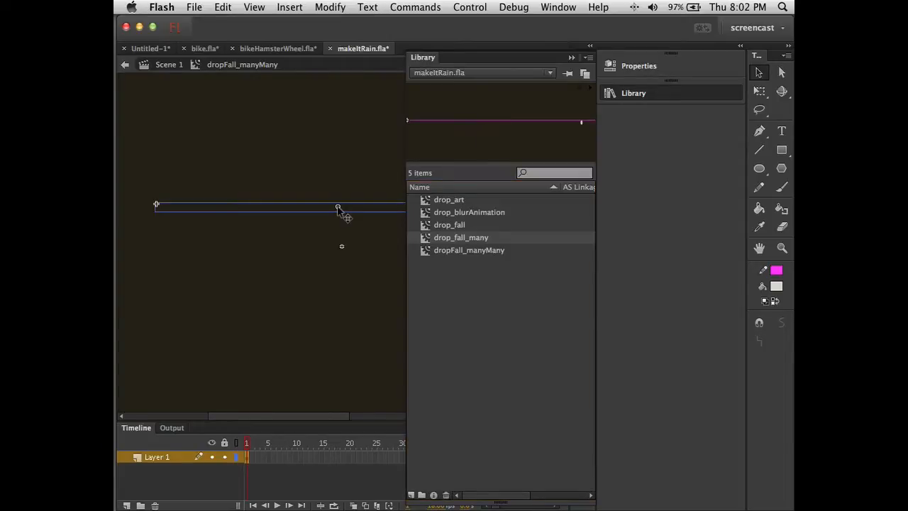
{"action": "left_click", "coordinate": [573, 57]}
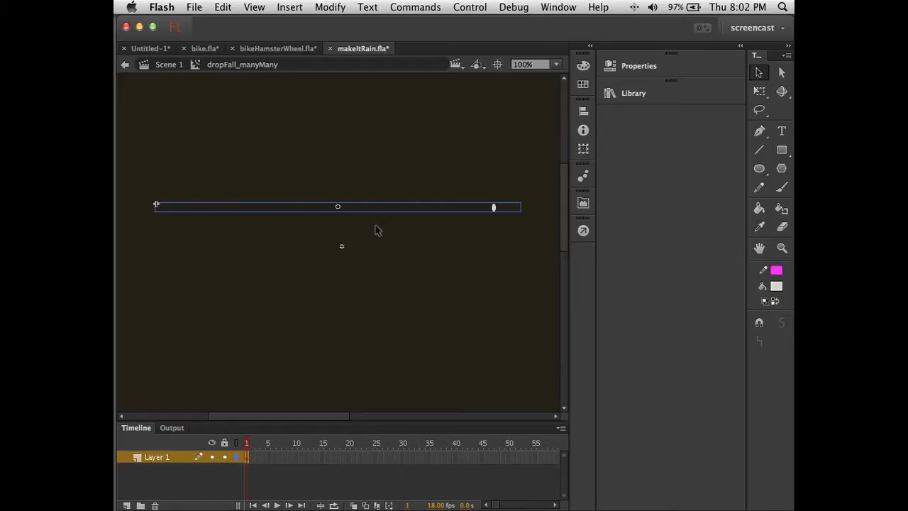
Step: Align the drop_fall_many instance's left and top edges to the symbol's registration point
{"action": "left_click", "coordinate": [583, 111]}
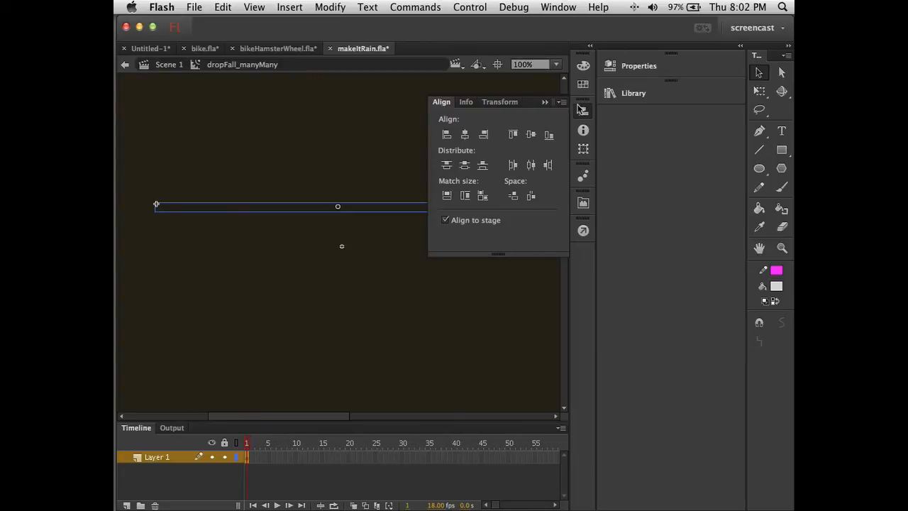
{"action": "left_click", "coordinate": [447, 135]}
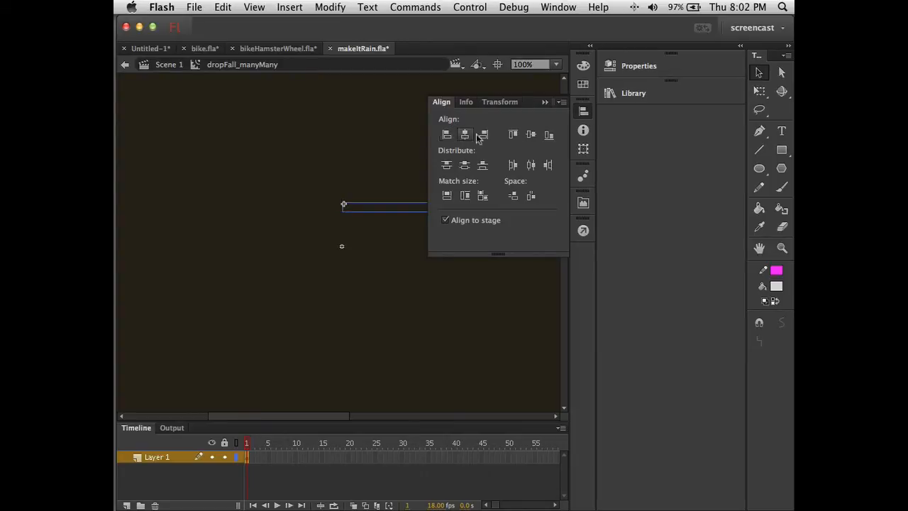
{"action": "left_click", "coordinate": [531, 135]}
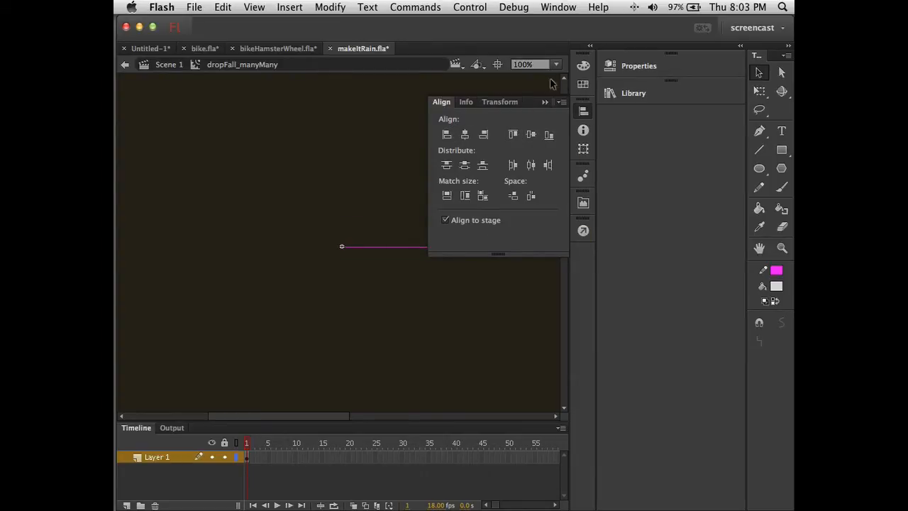
{"action": "left_click", "coordinate": [545, 101]}
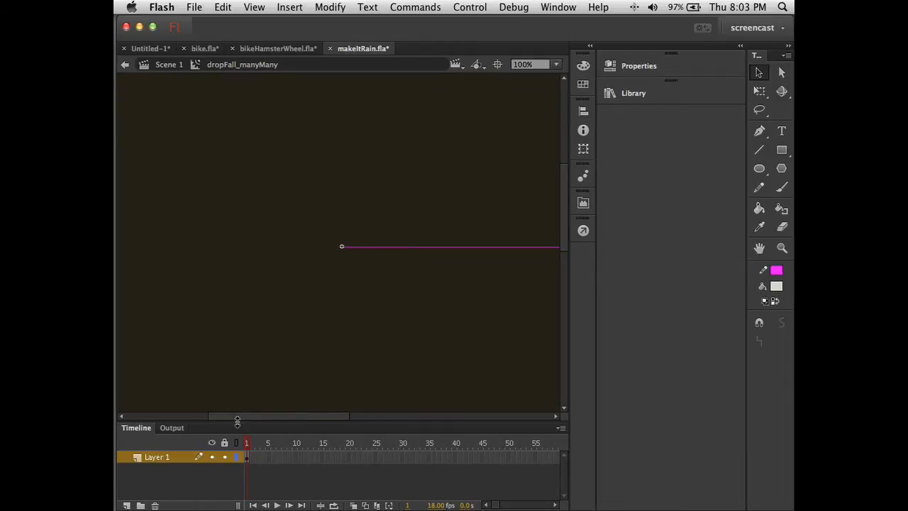
Step: Enlarge the timeline area and add nine layers above Layer 1, up to Layer 10
{"action": "left_click_drag", "start_coordinate": [237, 421], "coordinate": [250, 330]}
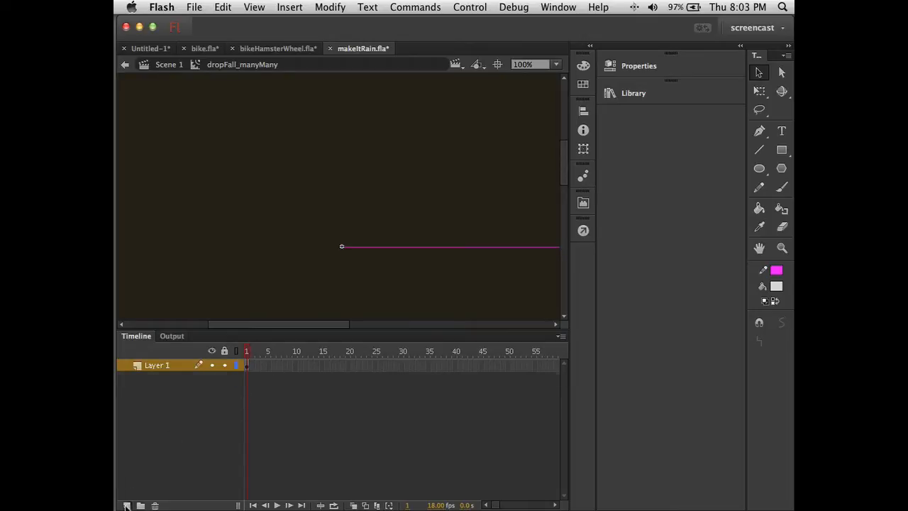
{"action": "left_click", "coordinate": [126, 506]}
{"action": "left_click", "coordinate": [126, 506]}
{"action": "left_click", "coordinate": [126, 506]}
{"action": "left_click", "coordinate": [127, 505]}
{"action": "left_click", "coordinate": [126, 506]}
{"action": "double_click", "coordinate": [126, 506]}
{"action": "double_click", "coordinate": [127, 506]}
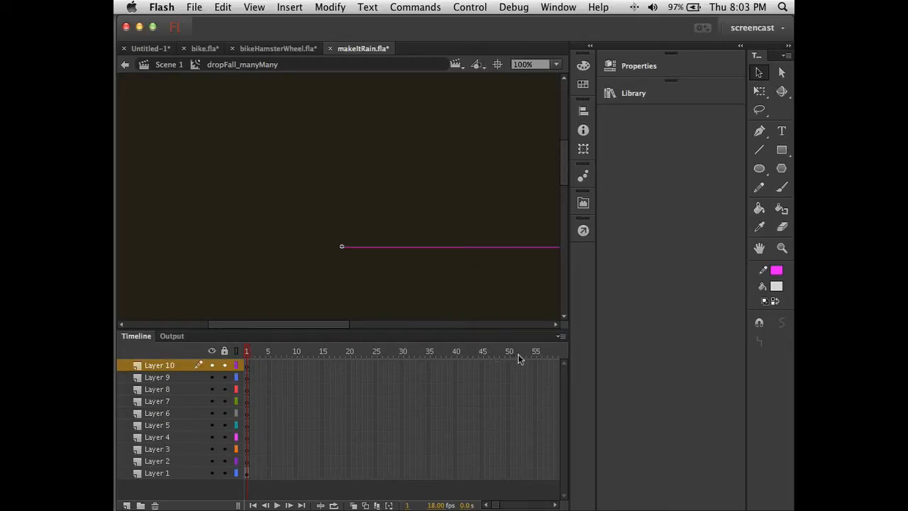
Step: Widen the timeline's frame display and copy Layer 1's first keyframe onto frame 1 of Layers 2 through 10
{"action": "left_click", "coordinate": [559, 339]}
{"action": "left_click", "coordinate": [589, 365]}
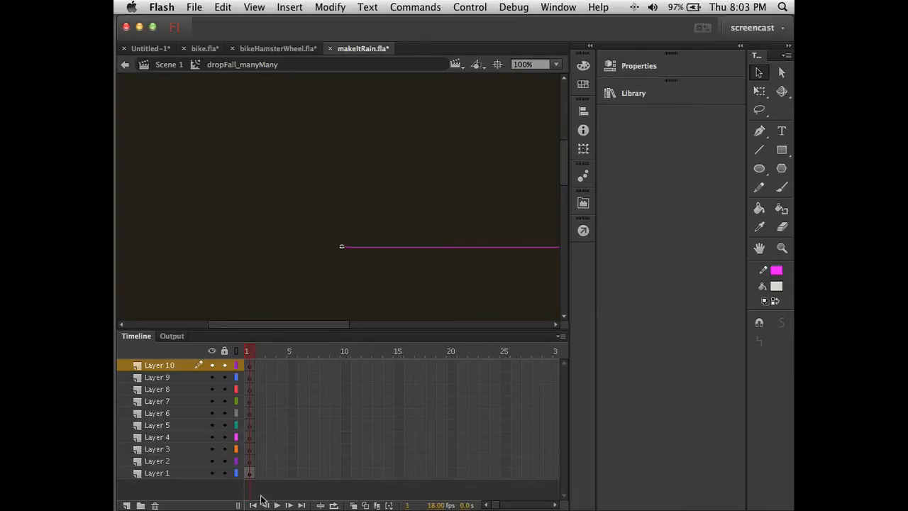
{"action": "left_click", "coordinate": [252, 473]}
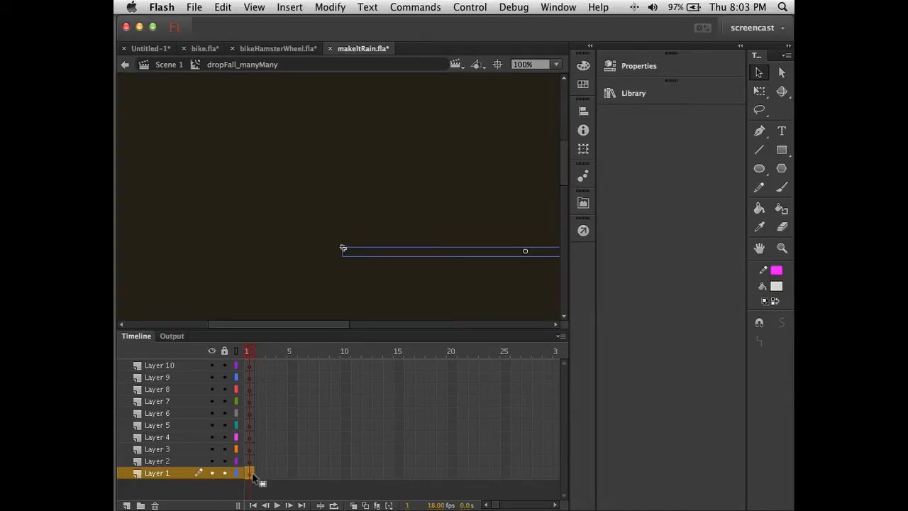
{"action": "left_click_drag", "start_coordinate": [254, 461], "coordinate": [251, 451]}
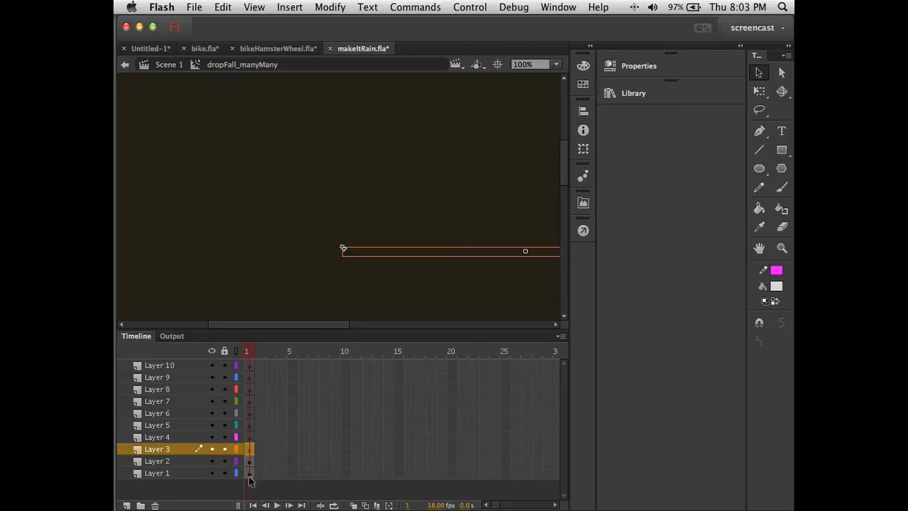
{"action": "left_click", "coordinate": [249, 474]}
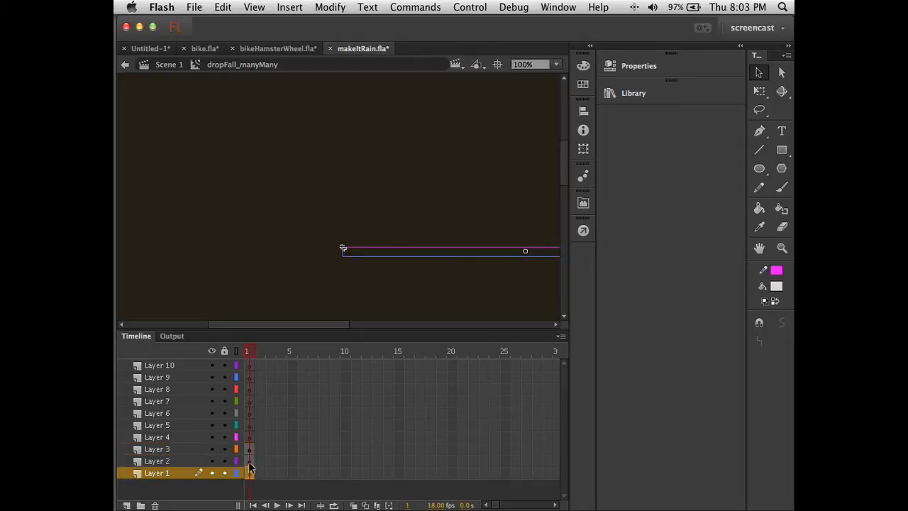
{"action": "left_click_drag", "start_coordinate": [249, 462], "coordinate": [247, 369]}
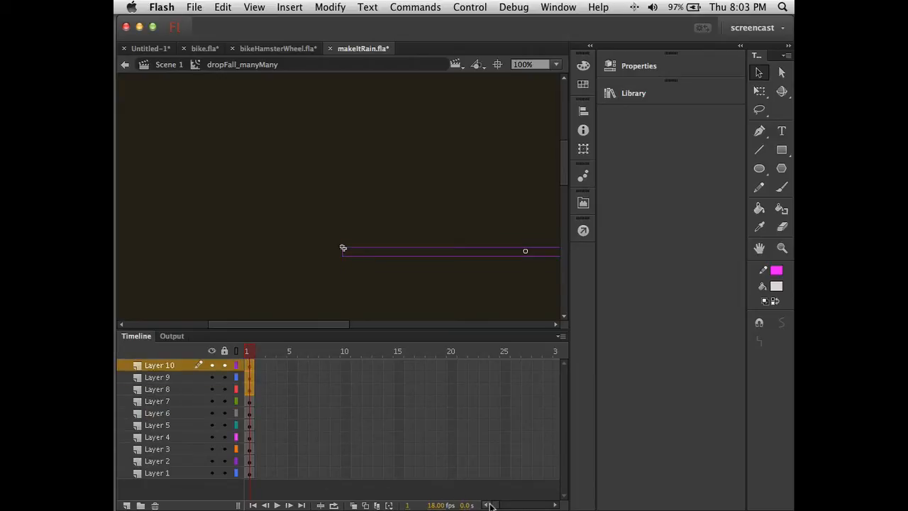
Step: Extend all ten layers to frame 40 by inserting frames
{"action": "left_click_drag", "start_coordinate": [493, 505], "coordinate": [526, 383]}
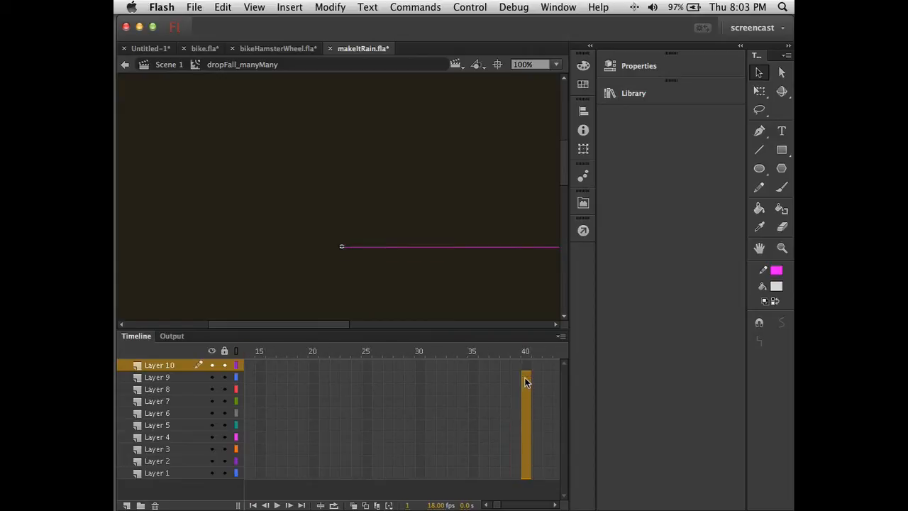
{"action": "right_click", "coordinate": [526, 362]}
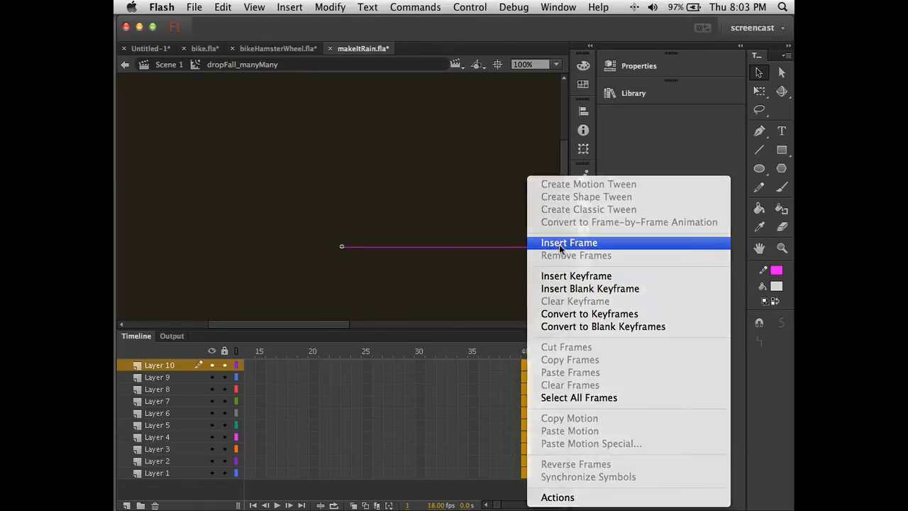
{"action": "left_click", "coordinate": [559, 244]}
Step: Move the starting keyframes of Layers 4, 6 and 8 to frames 10, 17 and 7 respectively
{"action": "left_click_drag", "start_coordinate": [497, 505], "coordinate": [481, 505]}
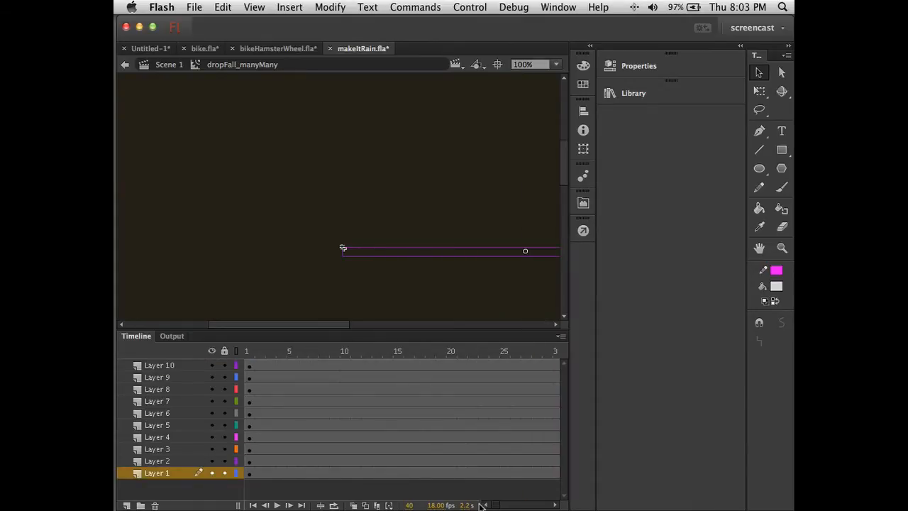
{"action": "left_click", "coordinate": [250, 436]}
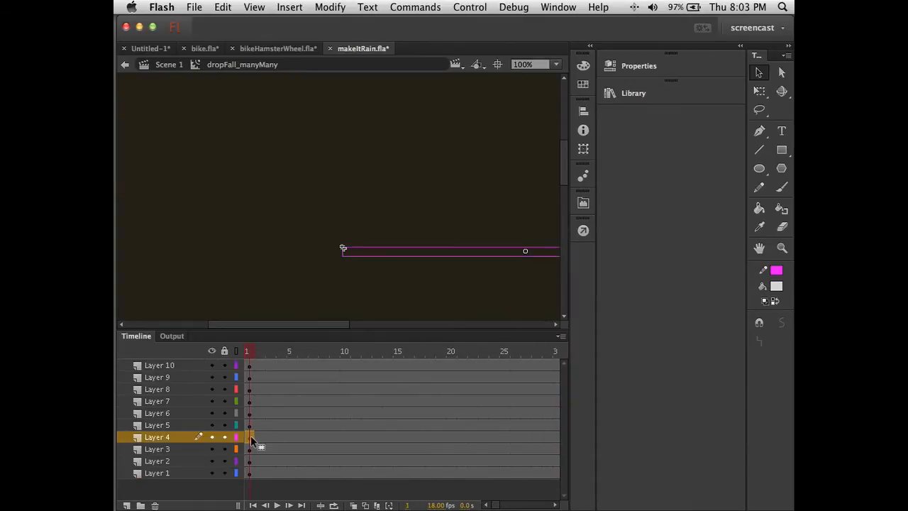
{"action": "left_click_drag", "start_coordinate": [250, 436], "coordinate": [345, 440]}
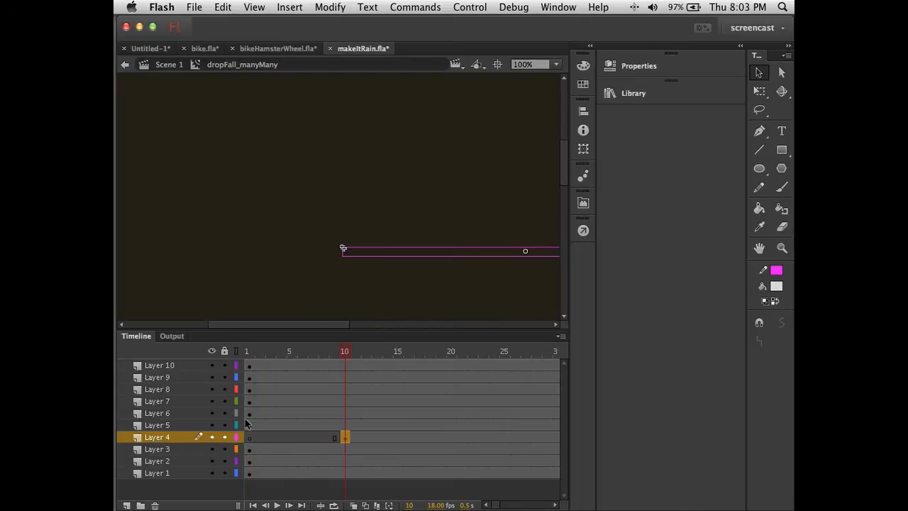
{"action": "left_click", "coordinate": [249, 413]}
{"action": "left_click_drag", "start_coordinate": [249, 413], "coordinate": [422, 415]}
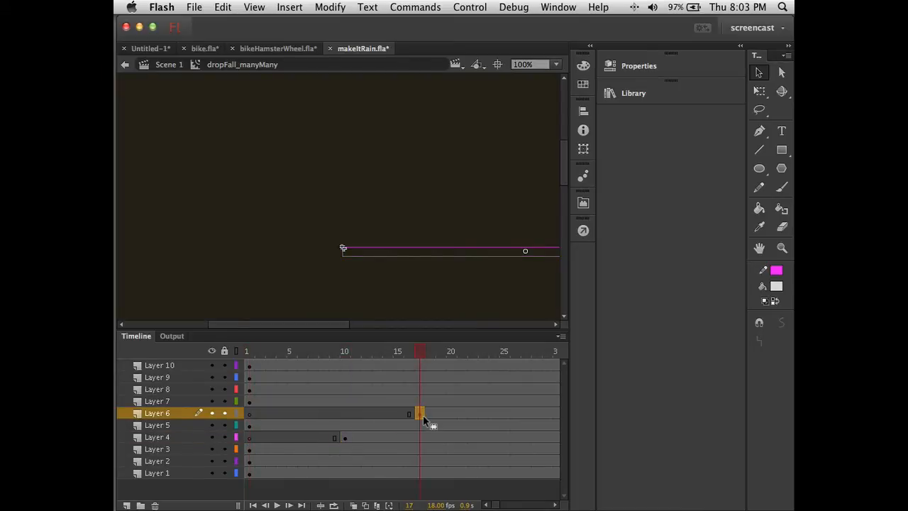
{"action": "left_click", "coordinate": [250, 390]}
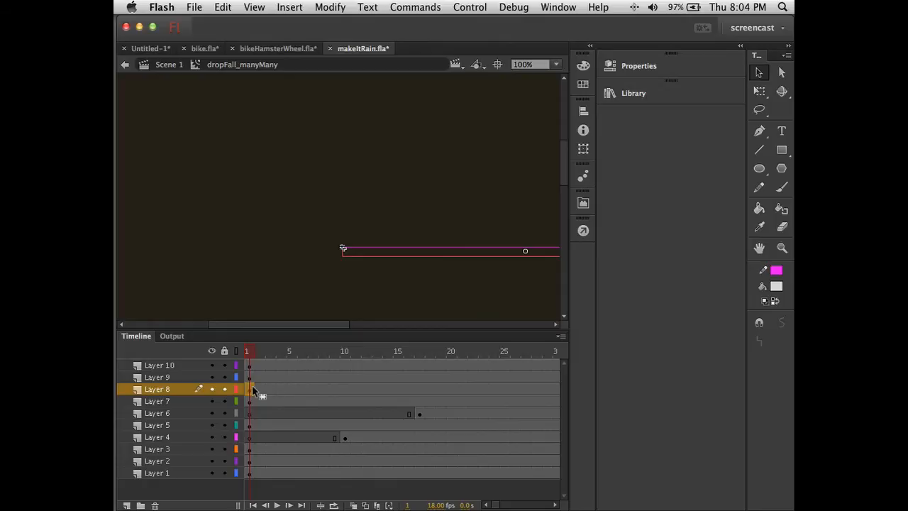
{"action": "left_click_drag", "start_coordinate": [250, 385], "coordinate": [316, 385]}
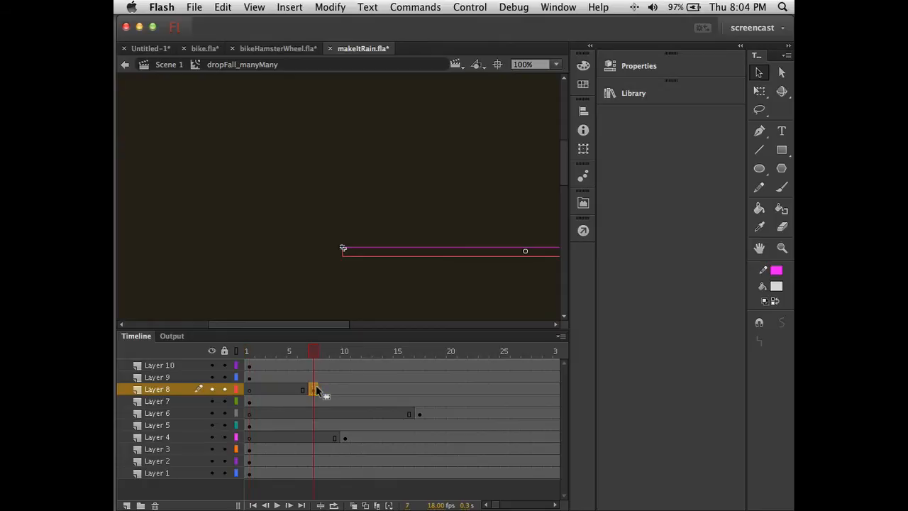
Step: Move the starting keyframes of Layers 9, 10, 1 and 2 to frames 27, 12, 25 and 21 respectively
{"action": "left_click", "coordinate": [250, 377]}
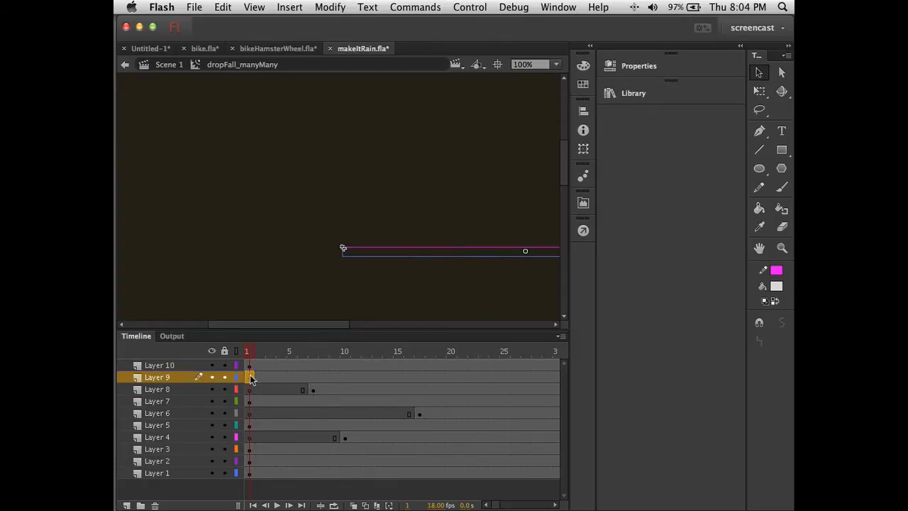
{"action": "left_click_drag", "start_coordinate": [250, 375], "coordinate": [526, 375]}
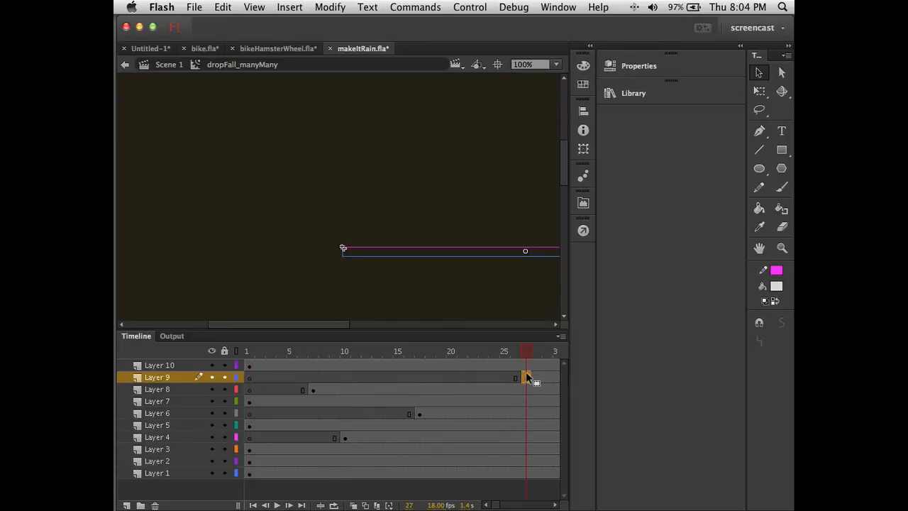
{"action": "left_click", "coordinate": [250, 363]}
{"action": "left_click_drag", "start_coordinate": [250, 364], "coordinate": [369, 363]}
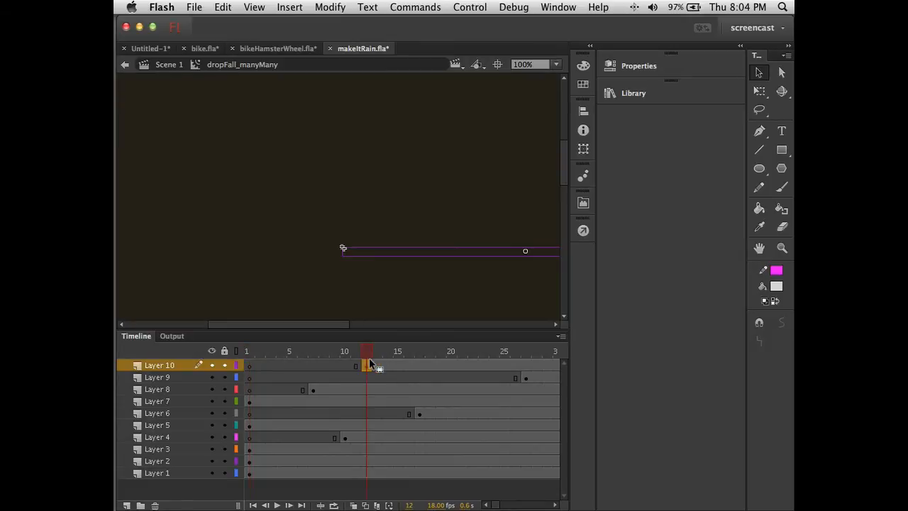
{"action": "left_click", "coordinate": [249, 474]}
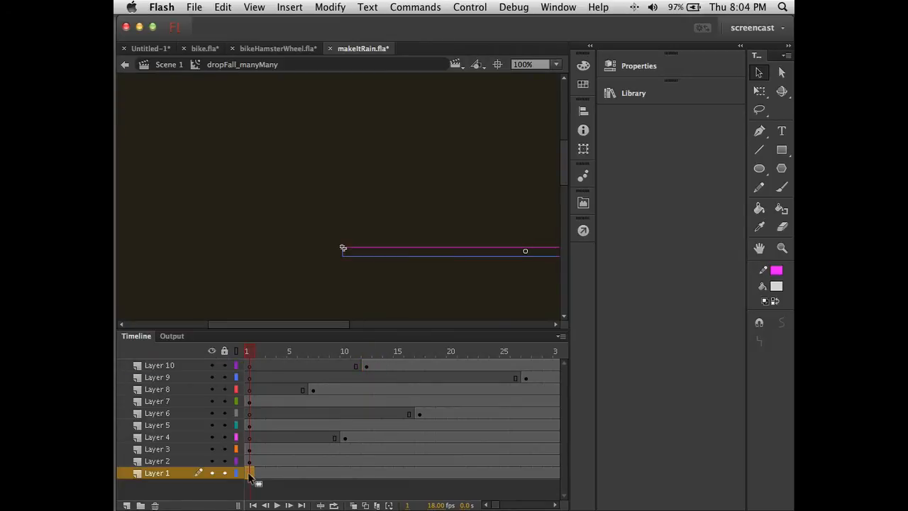
{"action": "left_click_drag", "start_coordinate": [248, 473], "coordinate": [505, 474]}
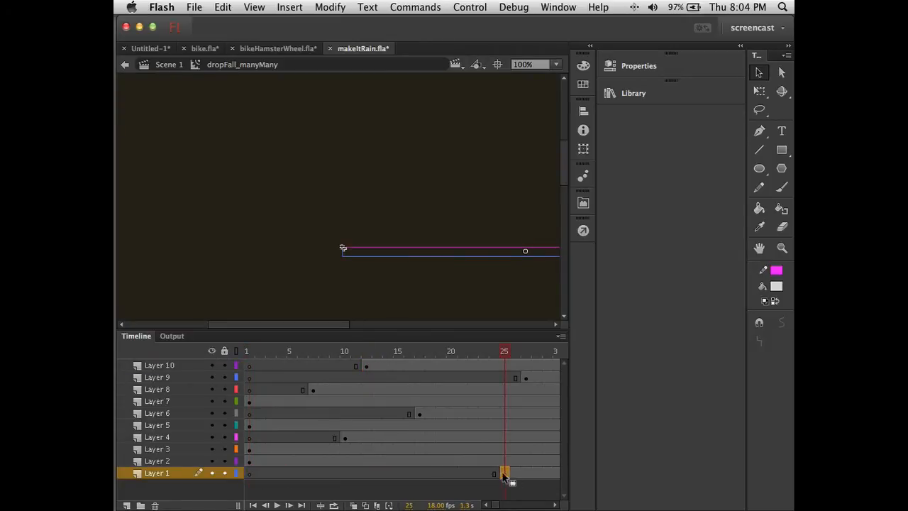
{"action": "left_click", "coordinate": [252, 460]}
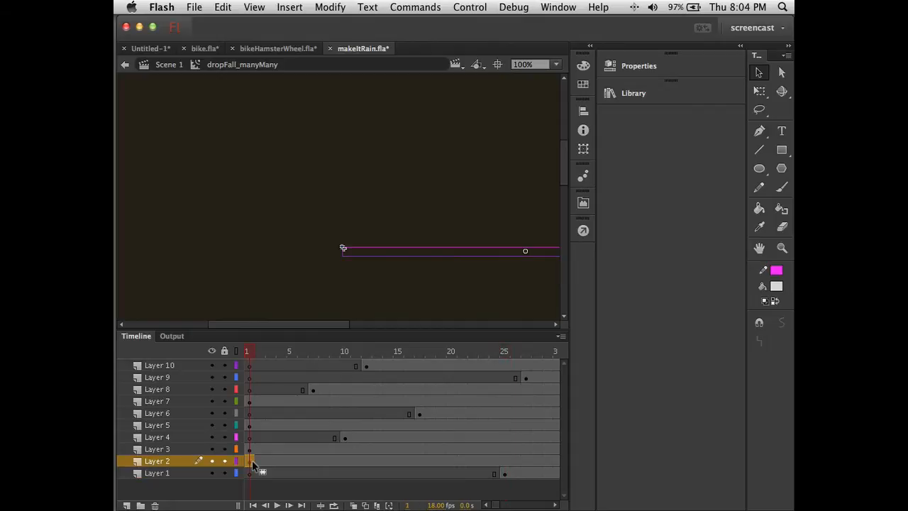
{"action": "left_click_drag", "start_coordinate": [252, 460], "coordinate": [462, 461]}
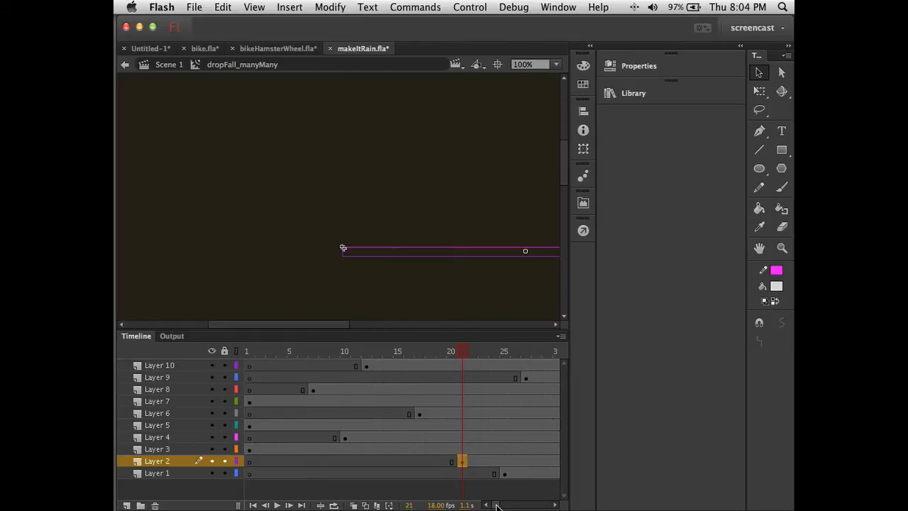
Step: Go to the last frame, add a layer named actions above Layer 10, and lock it
{"action": "mouse_move", "coordinate": [497, 506]}
{"action": "left_mouse_down"}
{"action": "mouse_move", "coordinate": [523, 505]}
{"action": "mouse_move", "coordinate": [501, 506]}
{"action": "left_mouse_up"}
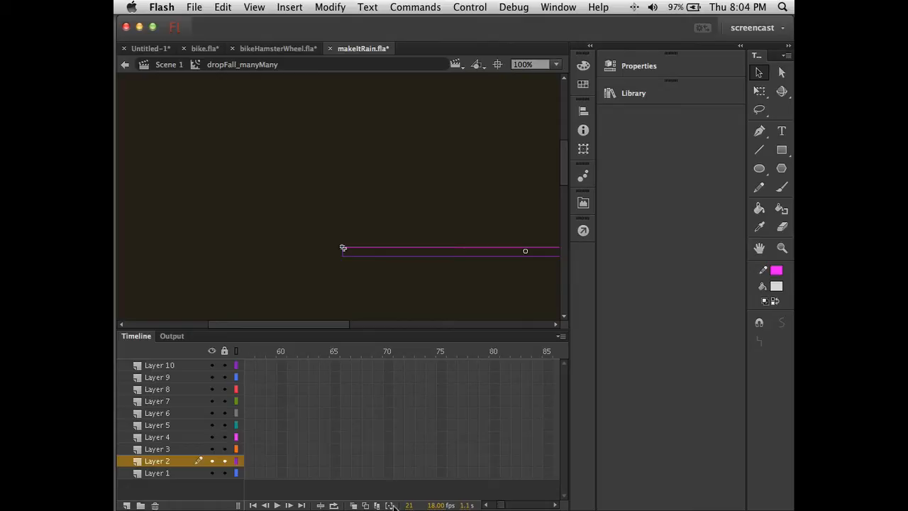
{"action": "left_click", "coordinate": [302, 505]}
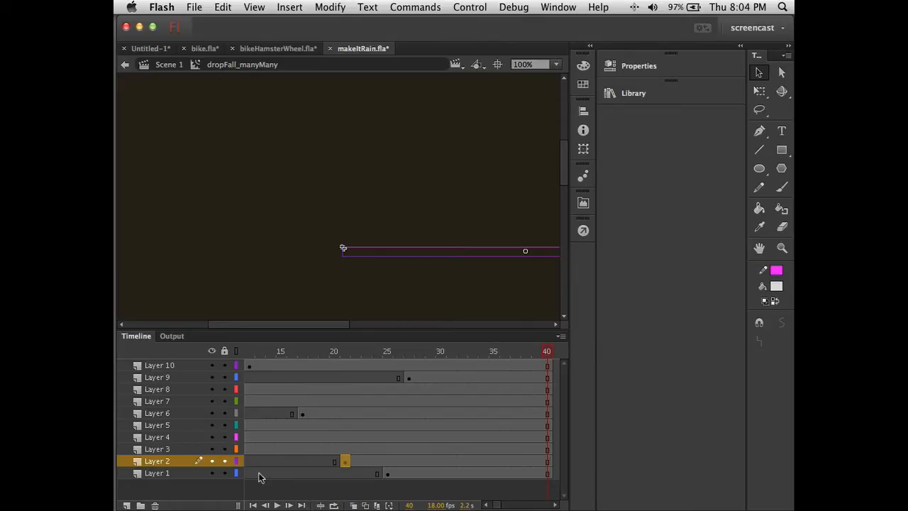
{"action": "left_click", "coordinate": [159, 365]}
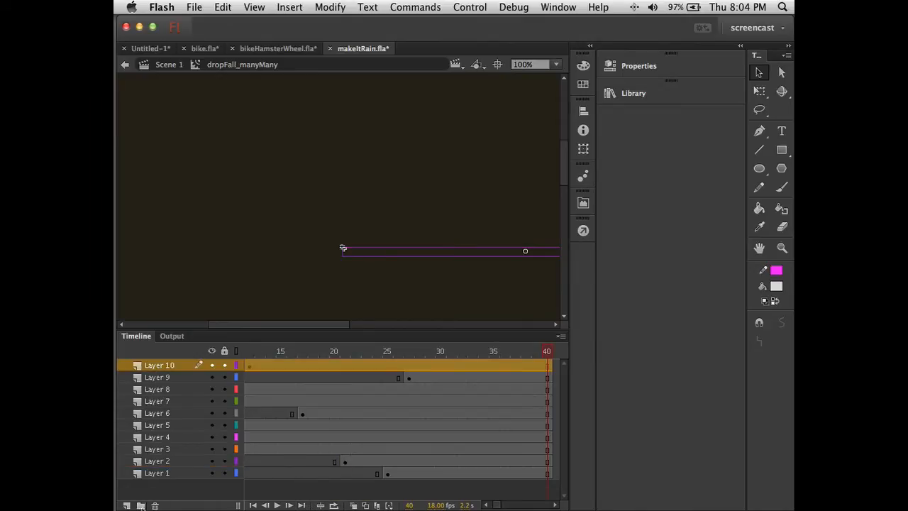
{"action": "left_click", "coordinate": [126, 505]}
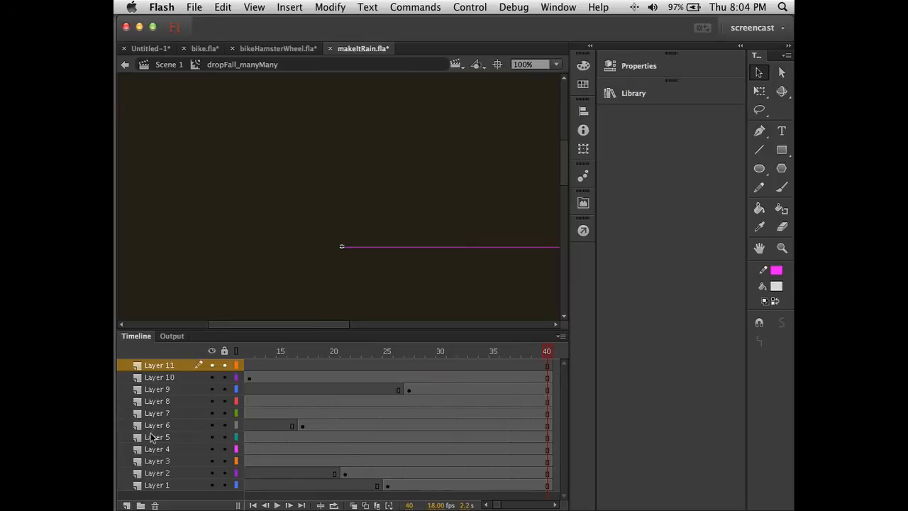
{"action": "double_click", "coordinate": [165, 366]}
{"action": "type", "text": "ac"}
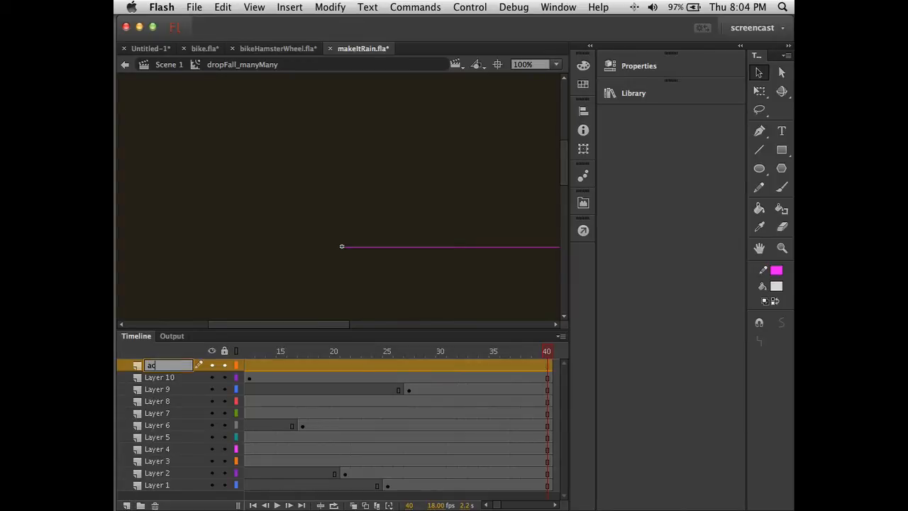
{"action": "type", "text": "tions"}
{"action": "left_click", "coordinate": [224, 365]}
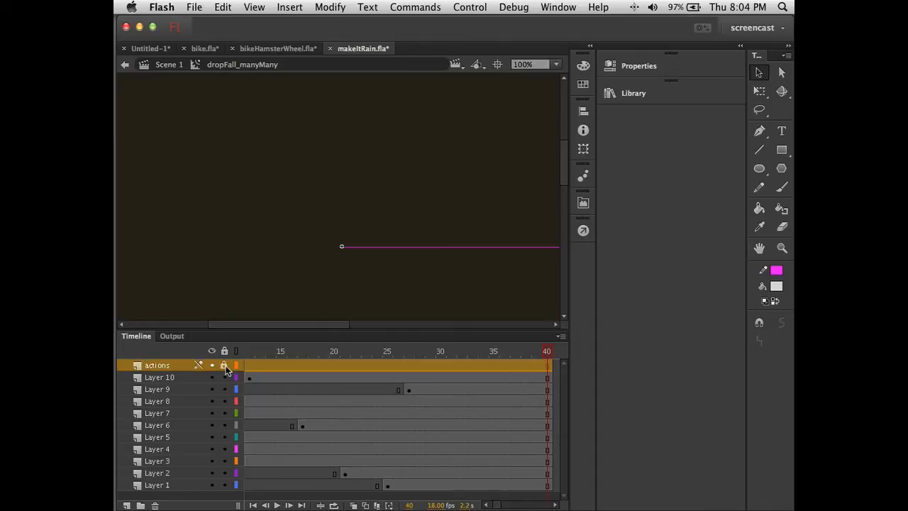
Step: Insert a keyframe at frame 40 of the actions layer and give it the script stop();
{"action": "left_click", "coordinate": [547, 365]}
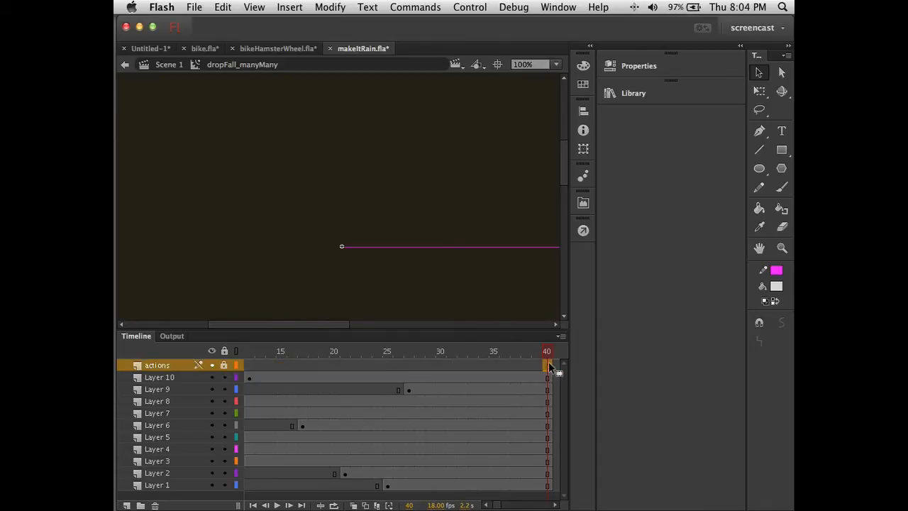
{"action": "left_click", "coordinate": [582, 232]}
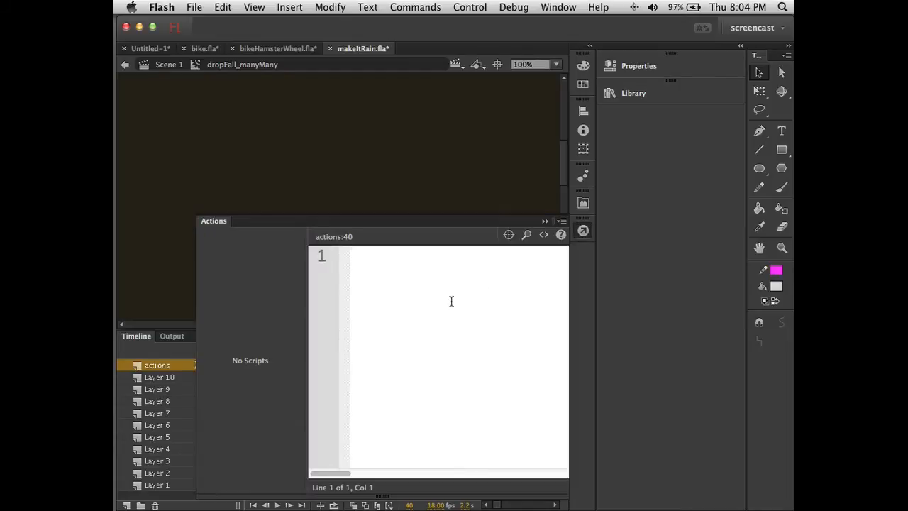
{"action": "key", "text": "p"}
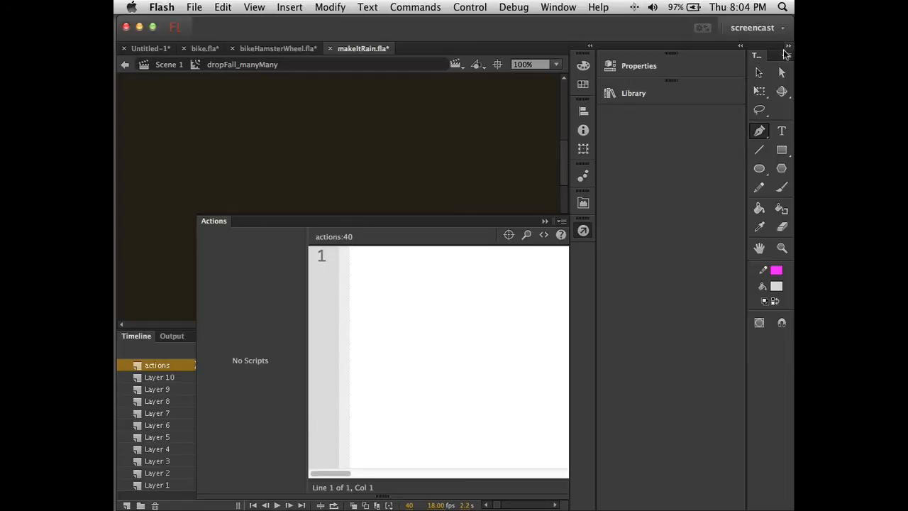
{"action": "left_click", "coordinate": [758, 72]}
{"action": "left_click", "coordinate": [438, 306]}
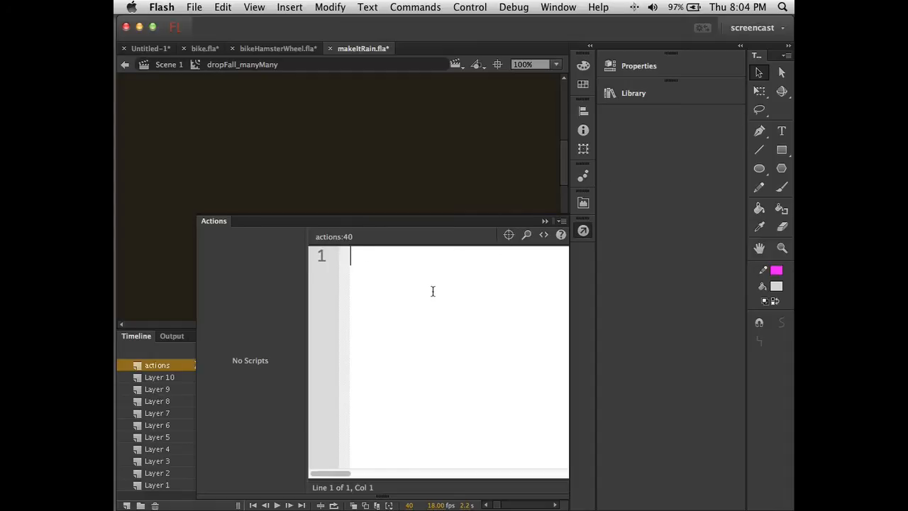
{"action": "type", "text": "stop();"}
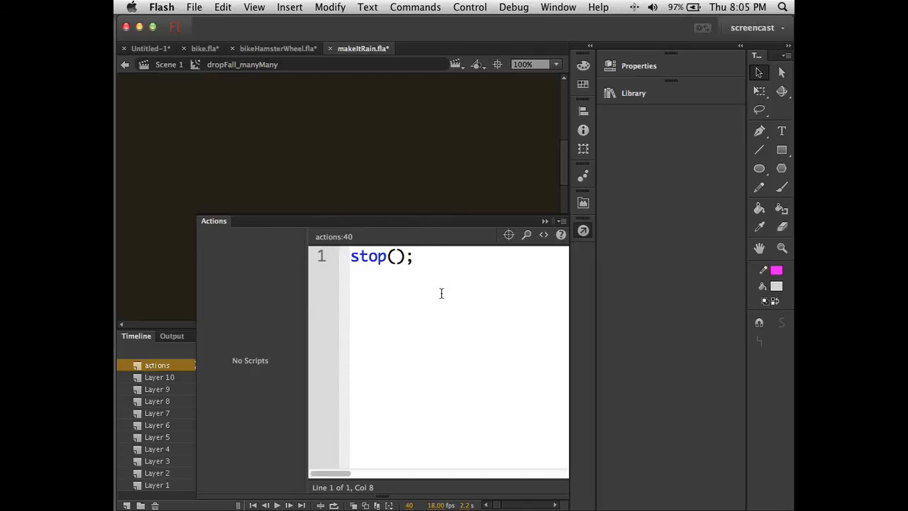
{"action": "left_click", "coordinate": [545, 221]}
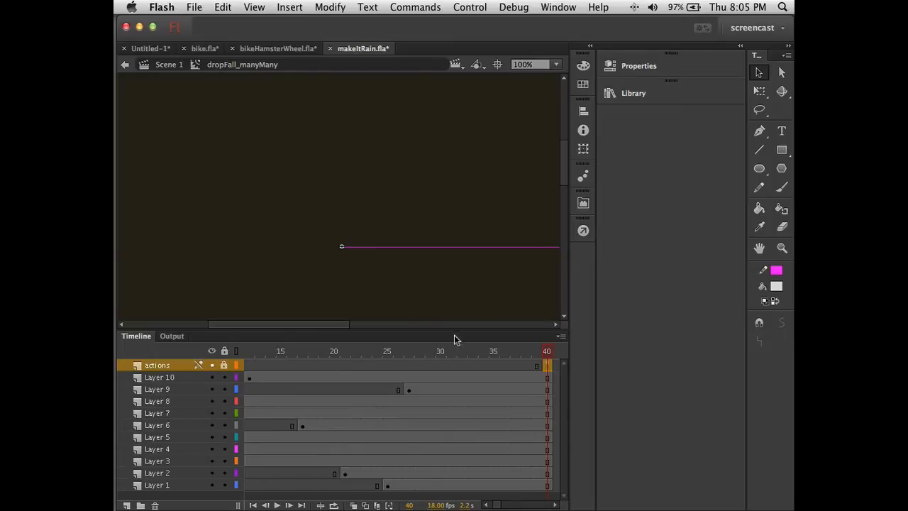
Step: Test the movie, close the preview and return to Scene 1
{"action": "key", "text": "super+Return"}
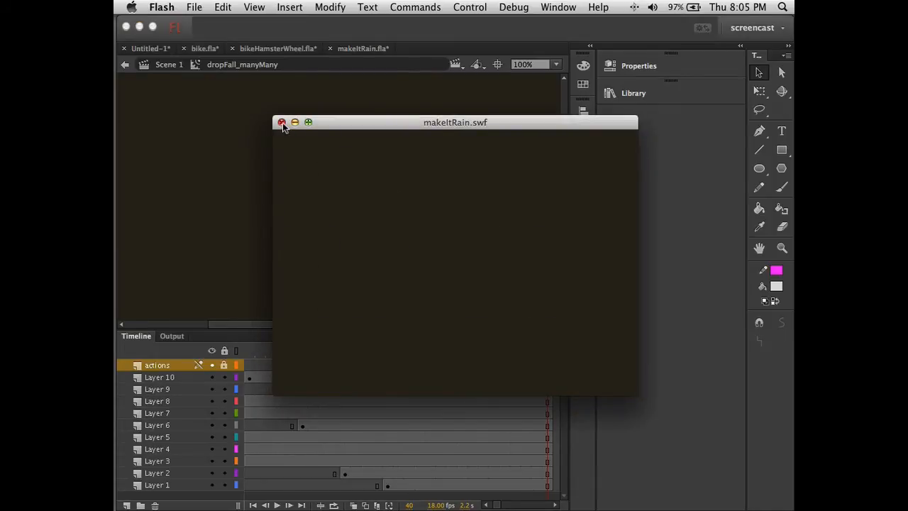
{"action": "left_click", "coordinate": [281, 122]}
{"action": "left_click", "coordinate": [176, 67]}
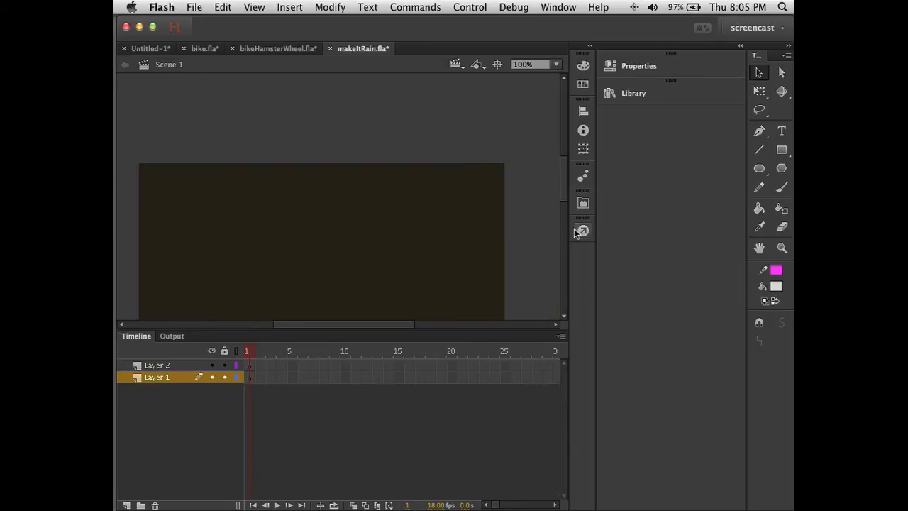
Step: Place an instance of dropFall_manyMany on Layer 1 along the stage's upper edge, spanning its width, and test the movie
{"action": "left_click", "coordinate": [617, 98]}
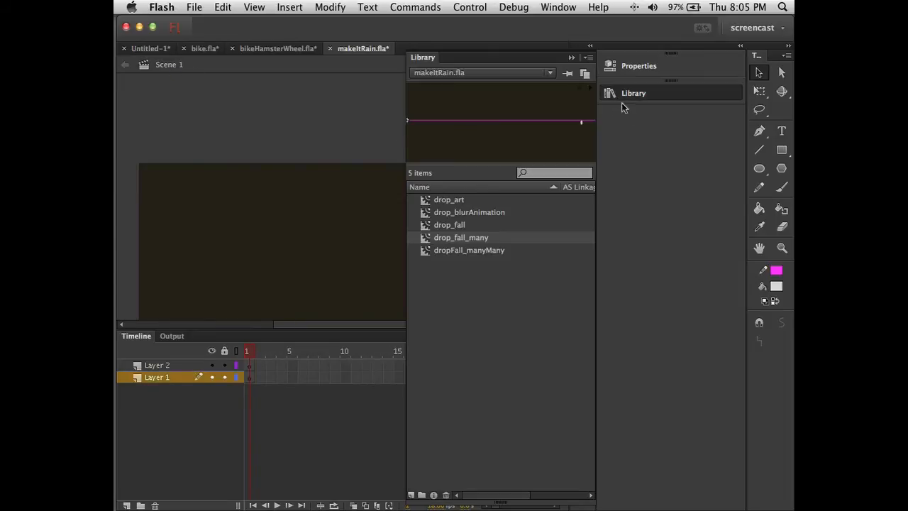
{"action": "left_click", "coordinate": [447, 252]}
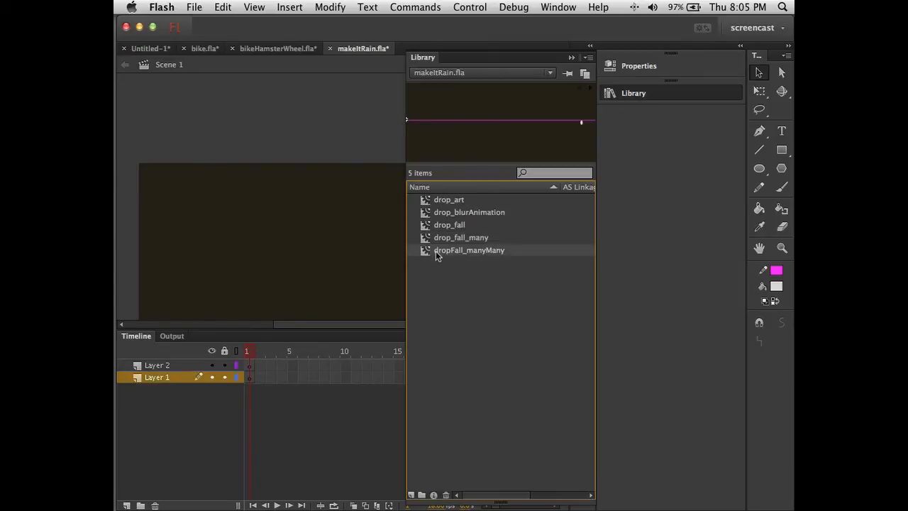
{"action": "left_click_drag", "start_coordinate": [423, 251], "coordinate": [176, 159]}
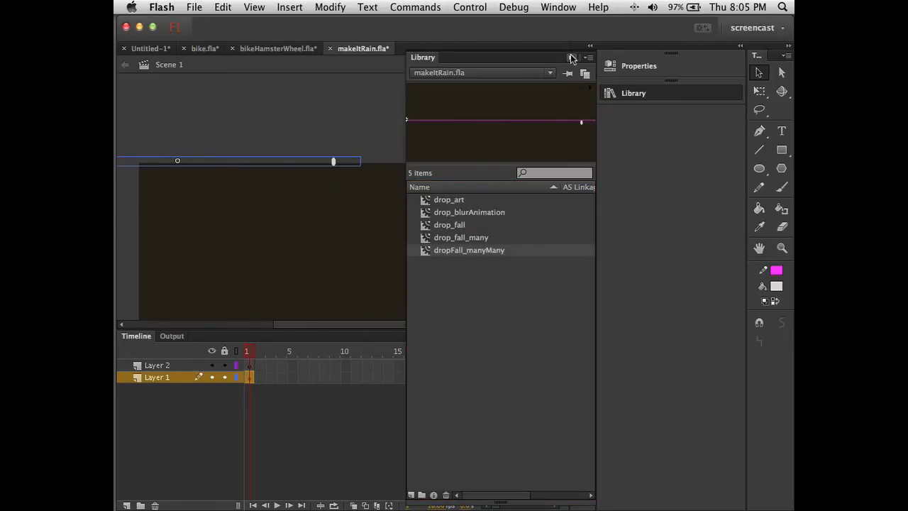
{"action": "left_click", "coordinate": [571, 57]}
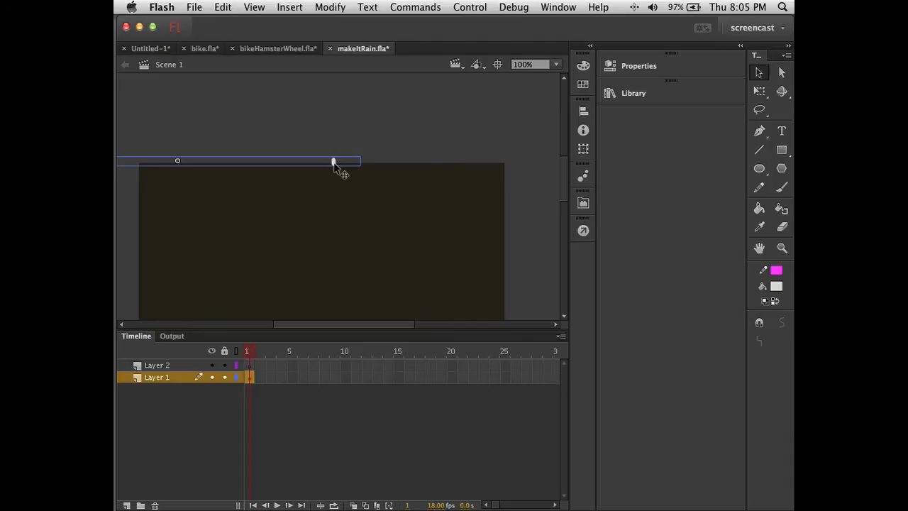
{"action": "left_click_drag", "start_coordinate": [335, 162], "coordinate": [474, 165]}
{"action": "left_click", "coordinate": [478, 89]}
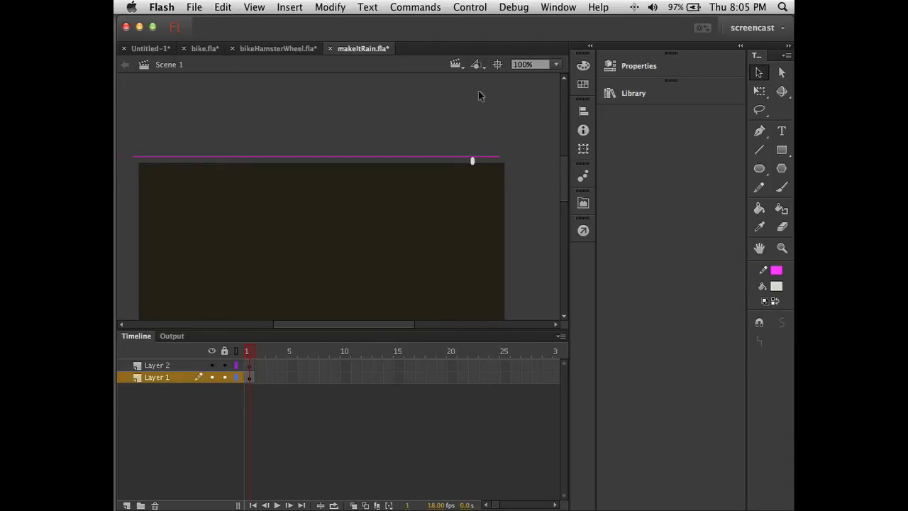
{"action": "key", "text": "super+Return"}
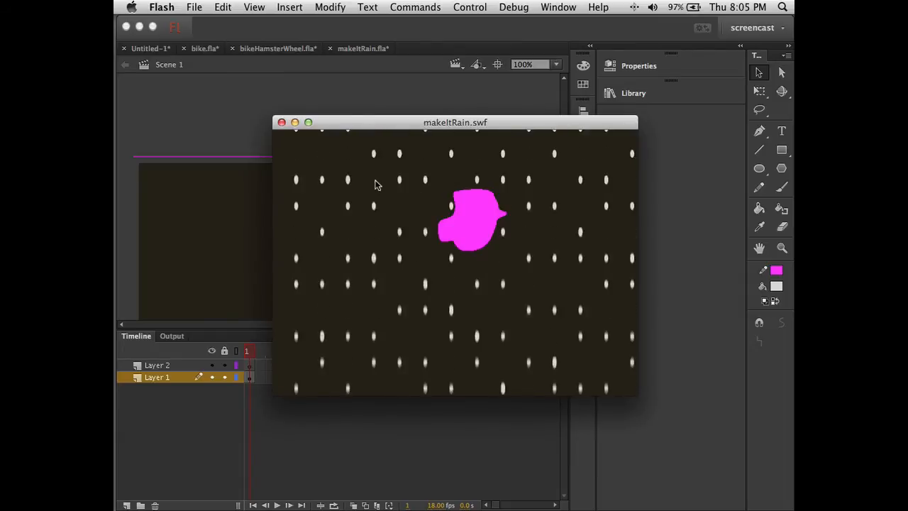
{"action": "left_click", "coordinate": [281, 123]}
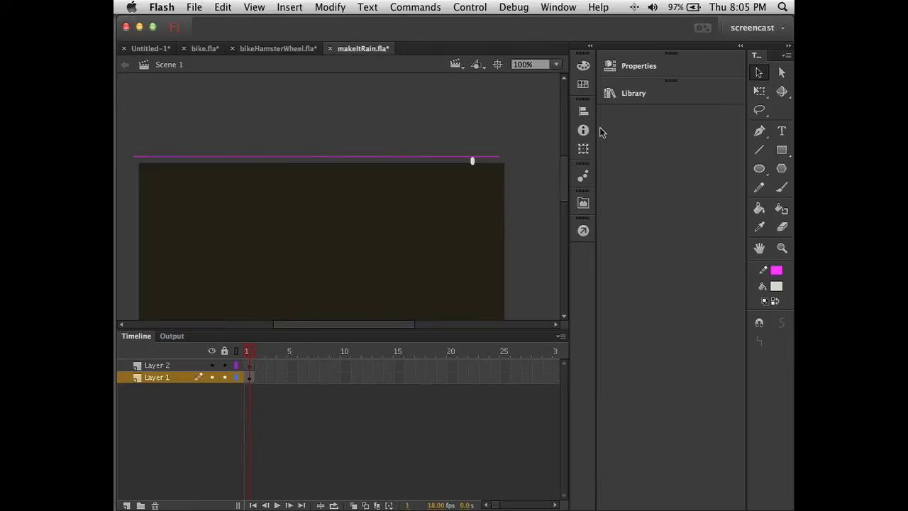
Step: Remove frames 31 to 37 from all layers of the dropFall_manyMany symbol and test the movie again
{"action": "left_click", "coordinate": [615, 93]}
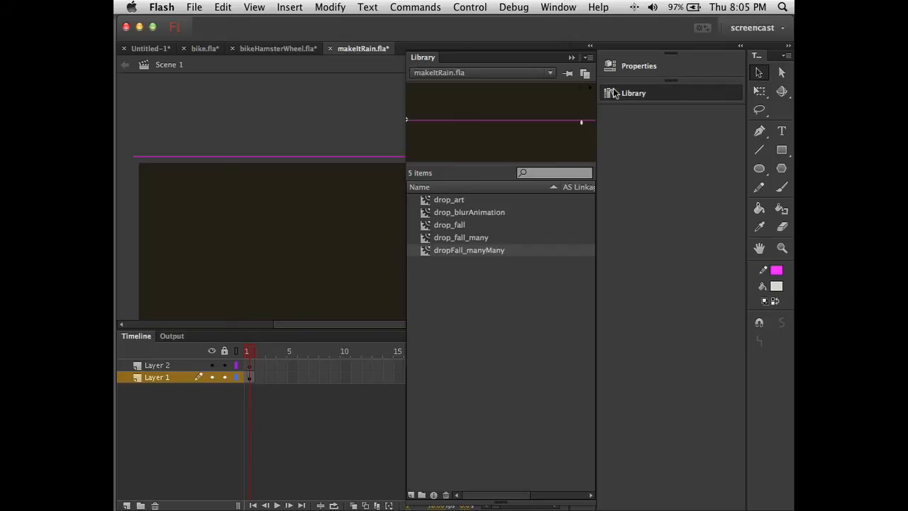
{"action": "double_click", "coordinate": [425, 250]}
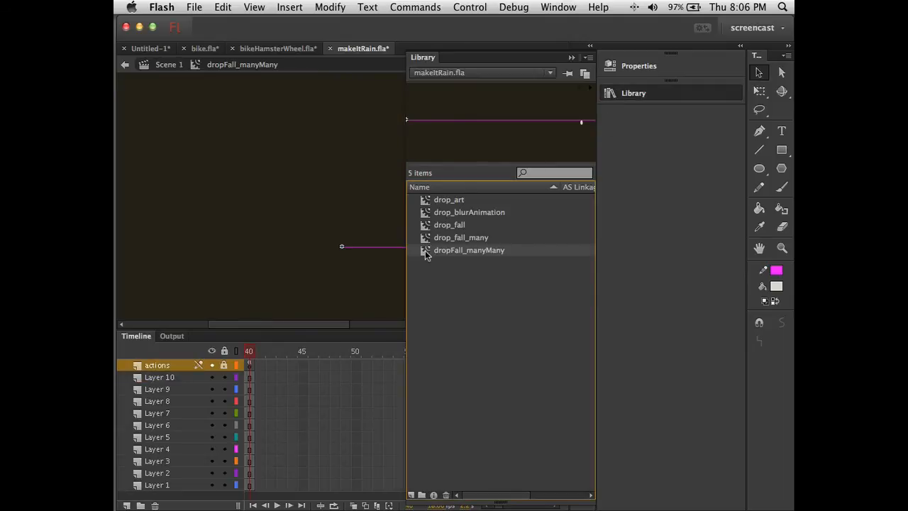
{"action": "left_click", "coordinate": [572, 57]}
{"action": "scroll", "coordinate": [394, 440], "scroll_direction": "left", "scroll_amount": 5}
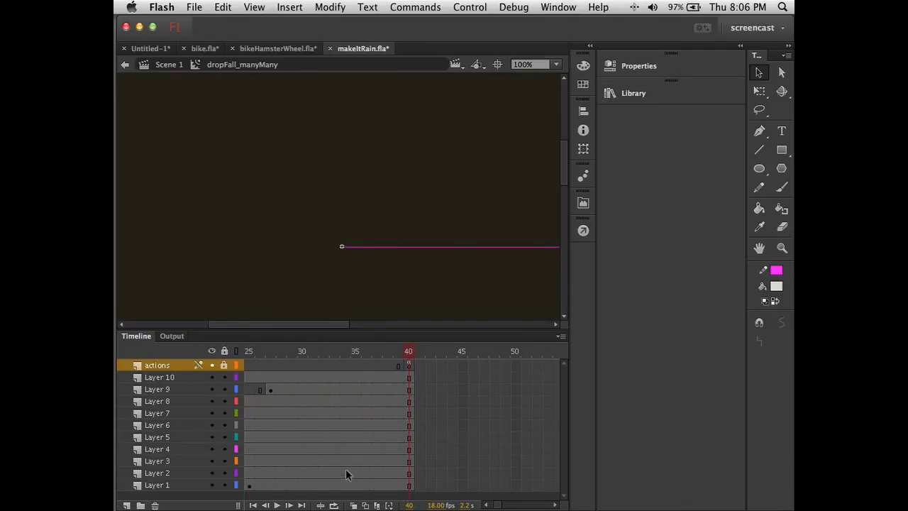
{"action": "left_click_drag", "start_coordinate": [314, 485], "coordinate": [376, 369]}
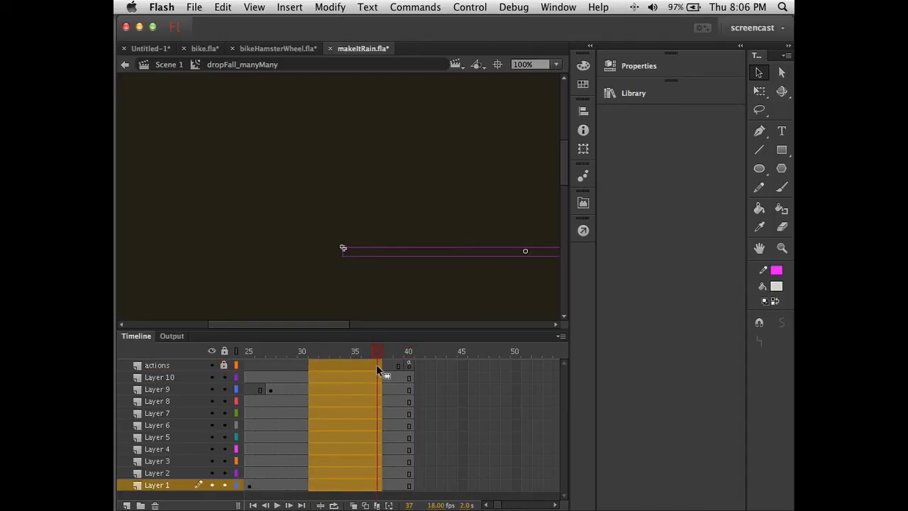
{"action": "key", "text": "shift+F5"}
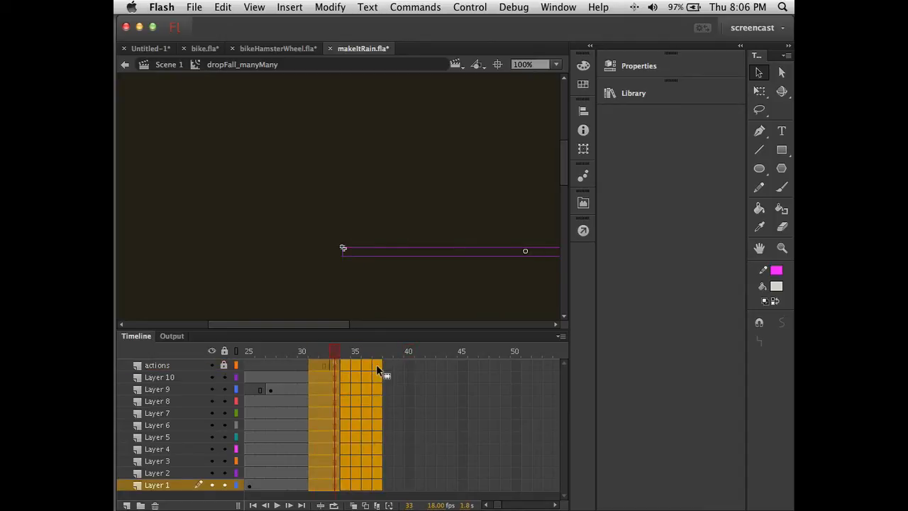
{"action": "left_click", "coordinate": [393, 403]}
{"action": "key", "text": "super+Return"}
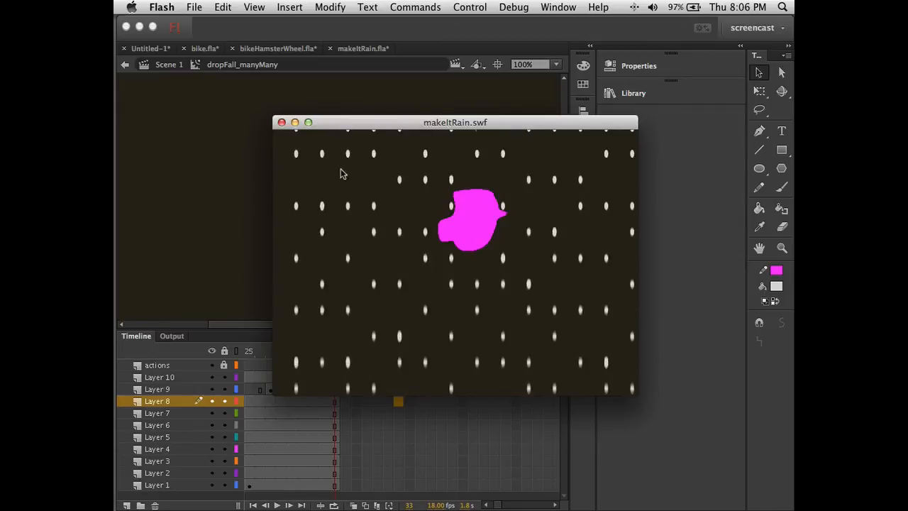
{"action": "left_click", "coordinate": [282, 122]}
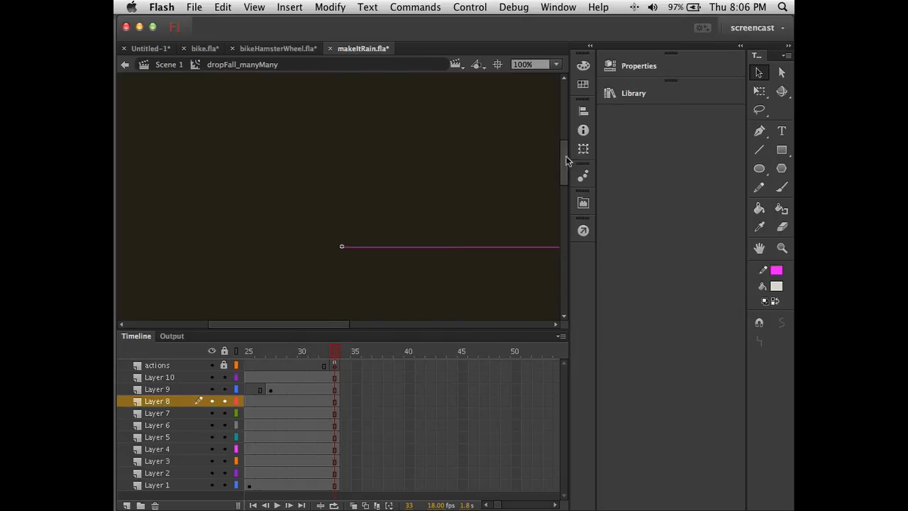
Step: Open the drop_fall_many symbol for editing from the library
{"action": "left_click", "coordinate": [607, 99]}
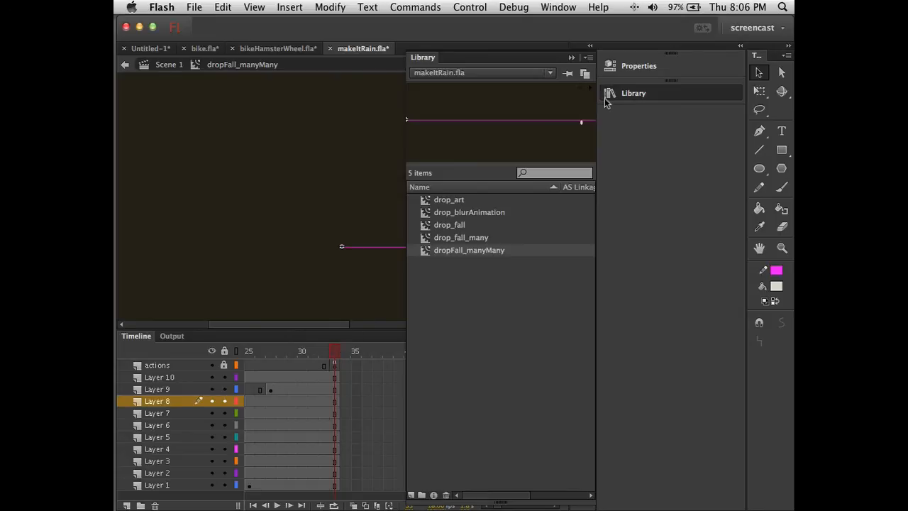
{"action": "double_click", "coordinate": [428, 242]}
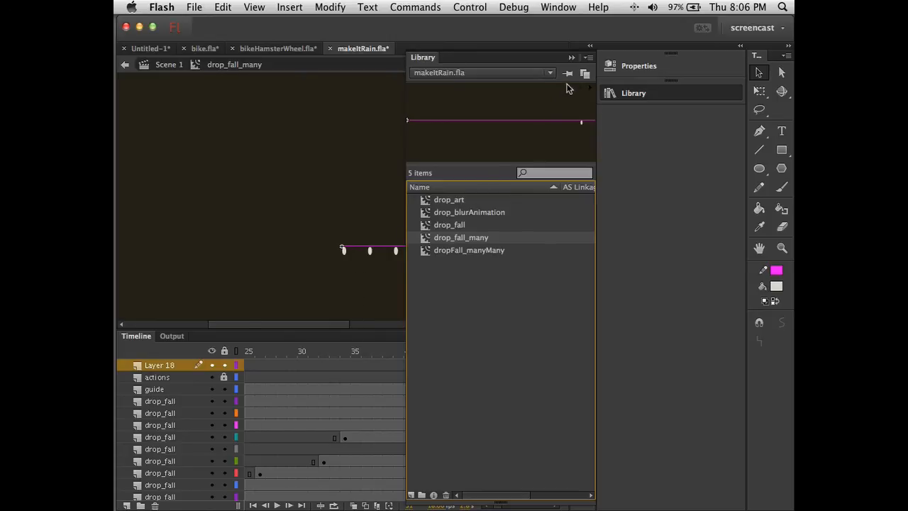
{"action": "left_click", "coordinate": [569, 59]}
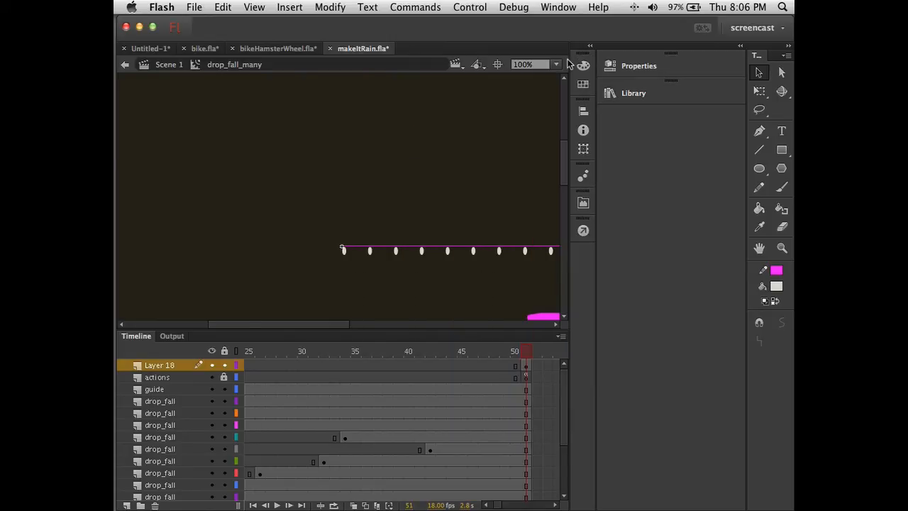